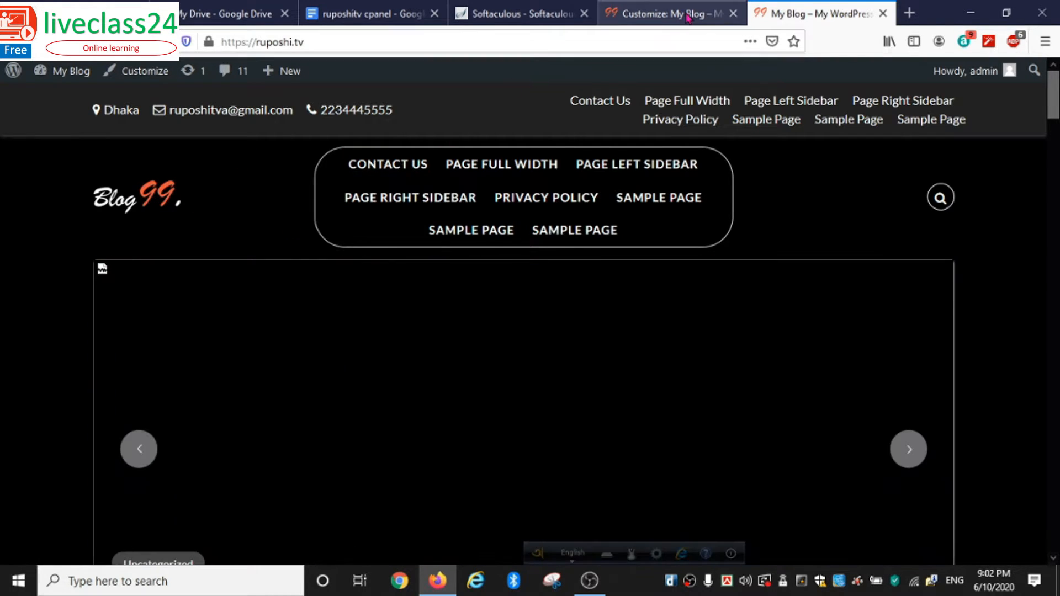
# Open the customizer's Site Identity settings and bring up the file upload for changing the logo
pyautogui.click(687, 16)
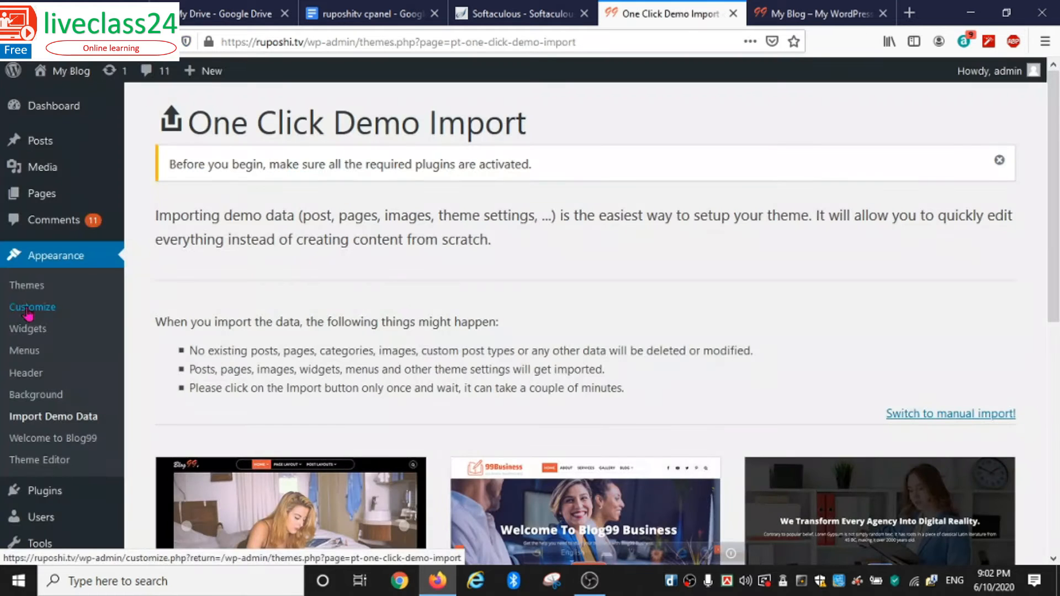
pyautogui.click(27, 311)
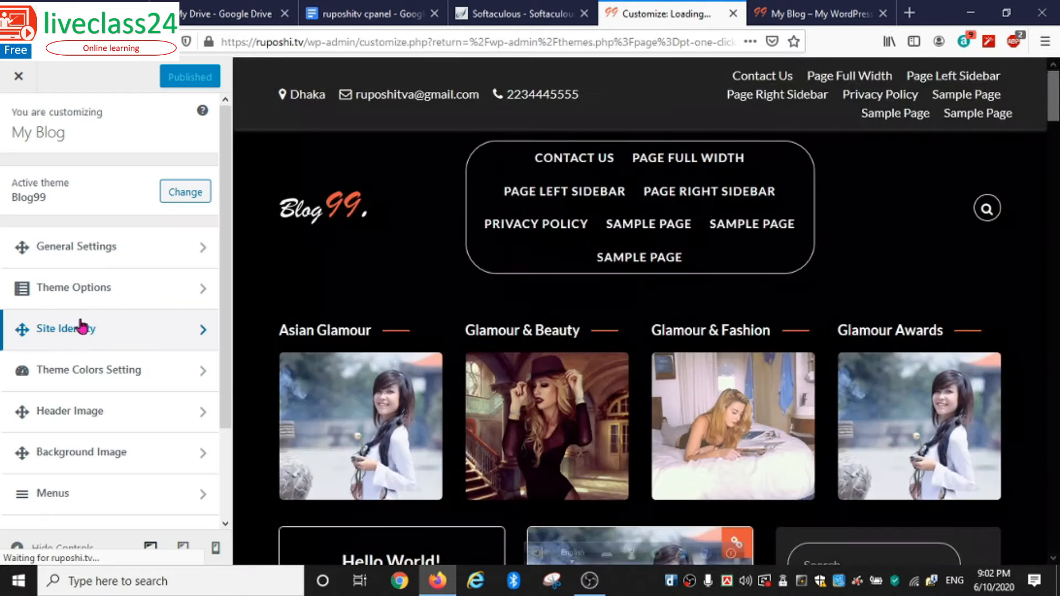
pyautogui.click(85, 331)
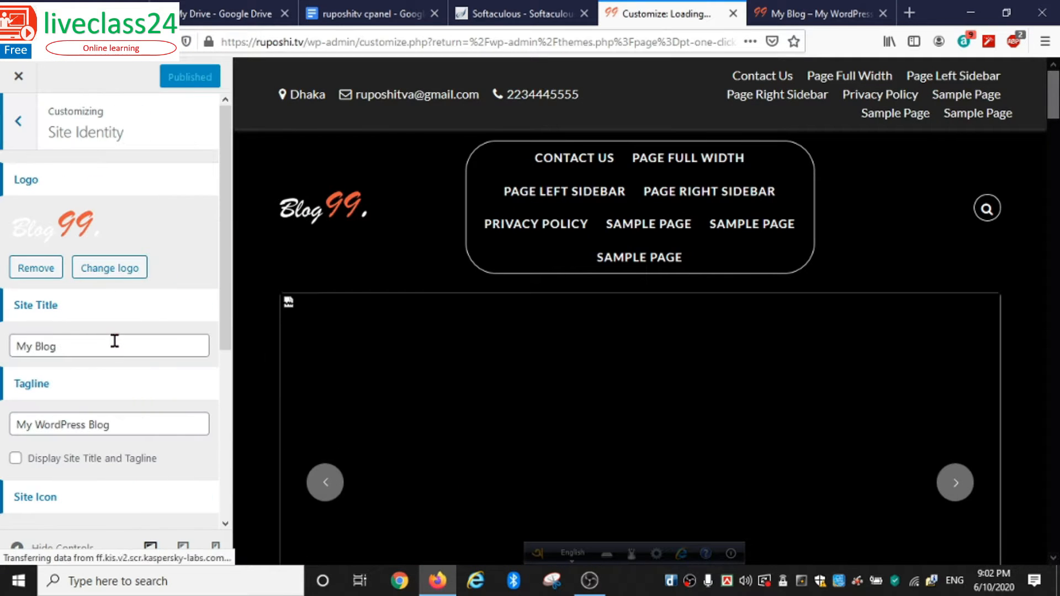
pyautogui.click(110, 268)
pyautogui.click(66, 136)
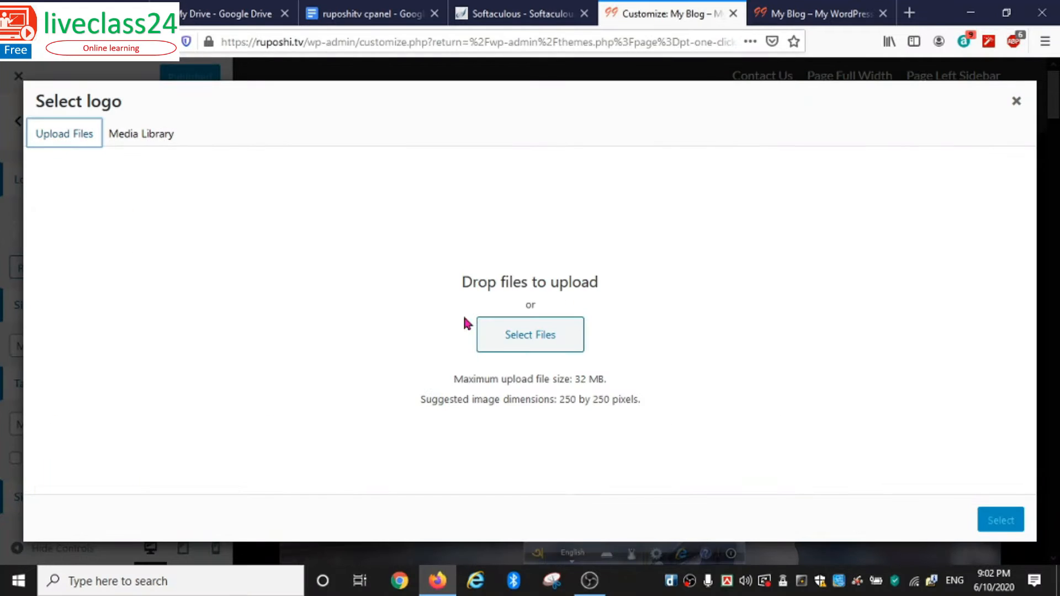
# Upload the square ruposhi.tv logo image from the news intro folder and crop it as the site logo
pyautogui.click(520, 339)
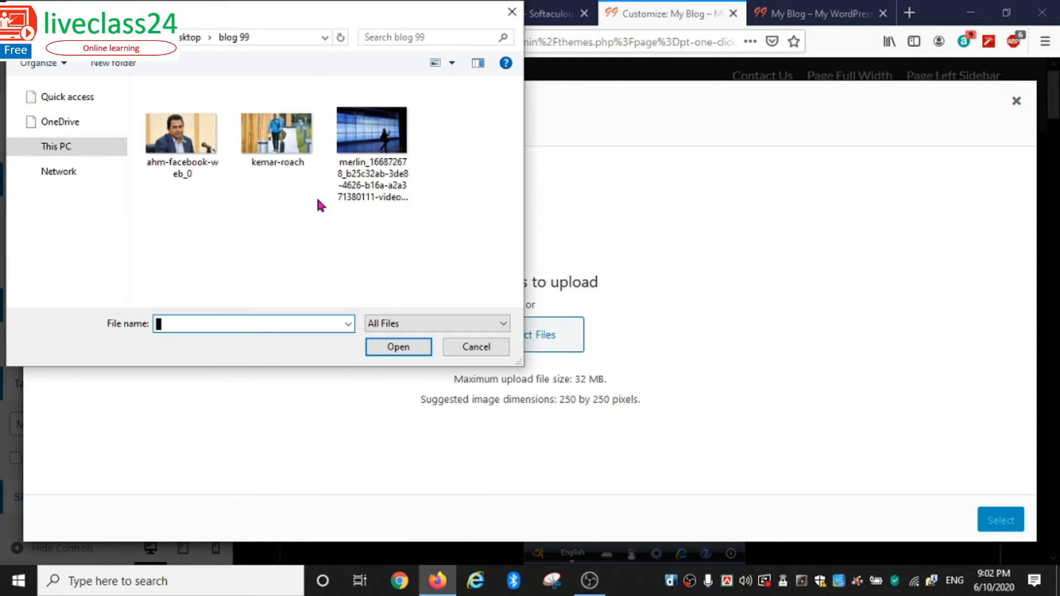
pyautogui.moveTo(122, 157); pyautogui.dragTo(126, 104)
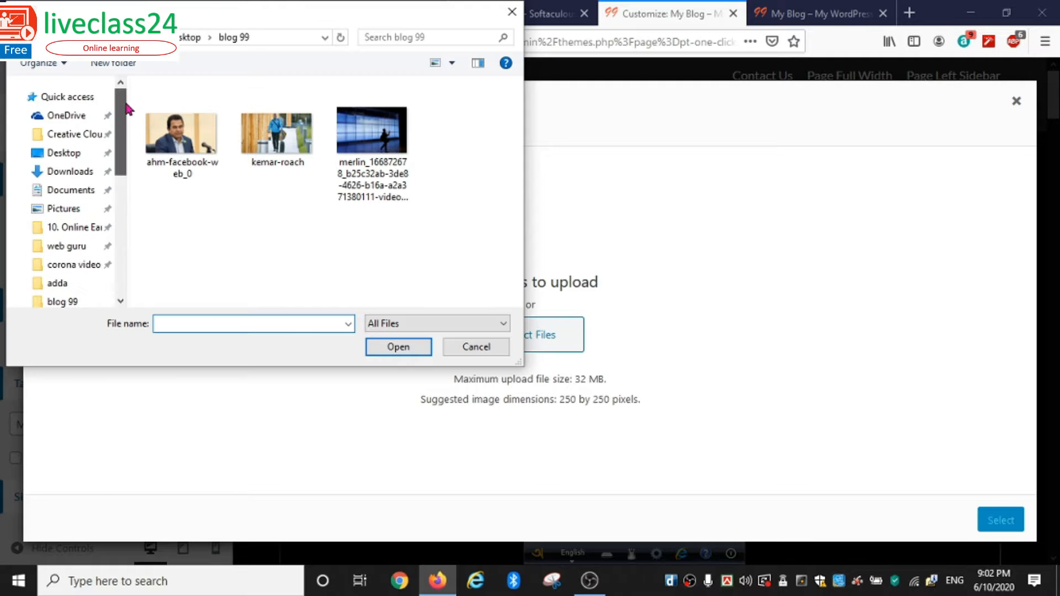
pyautogui.click(64, 154)
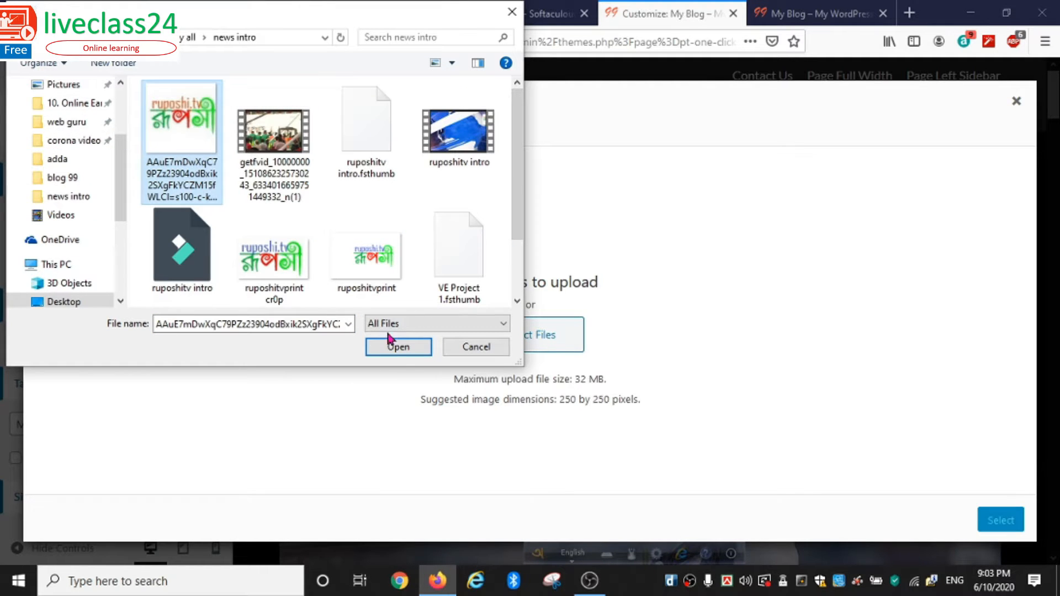
pyautogui.click(395, 344)
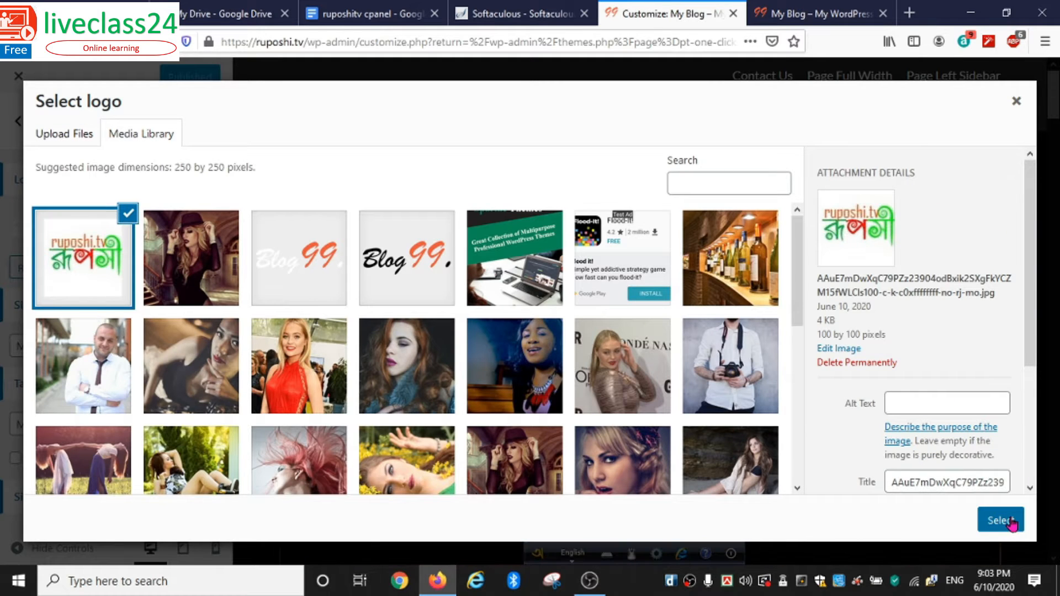
pyautogui.click(1010, 523)
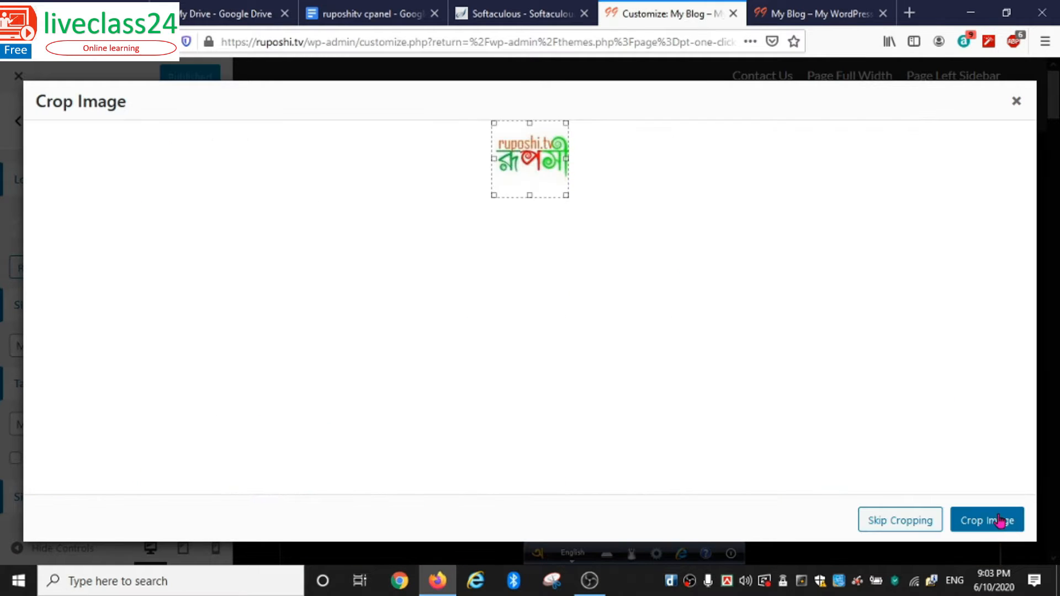
pyautogui.click(984, 527)
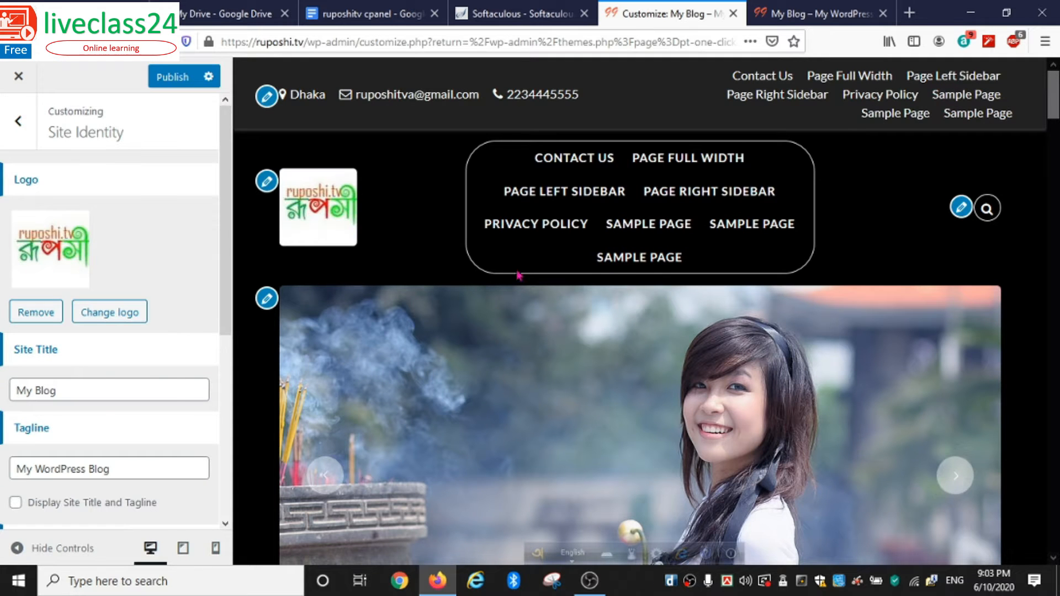
# Publish the new logo and reload the live home page to check it
pyautogui.click(168, 77)
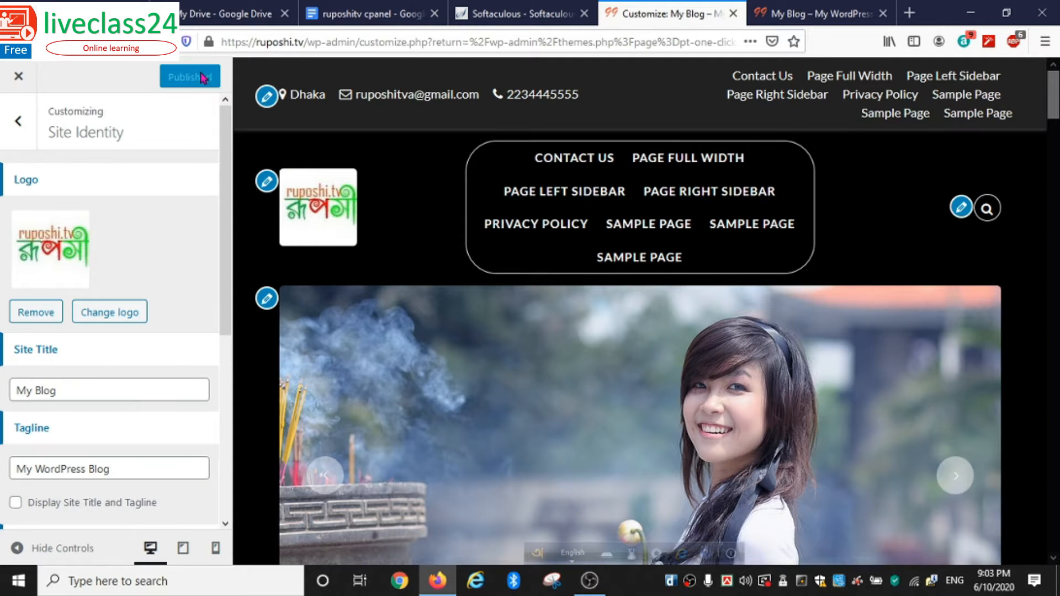
pyautogui.click(836, 18)
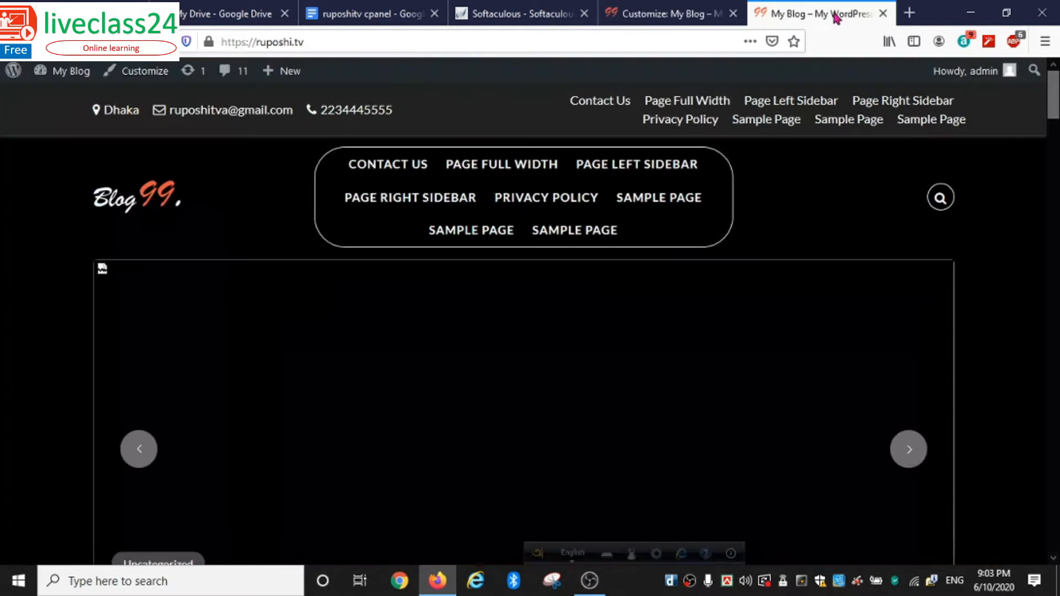
pyautogui.click(136, 204)
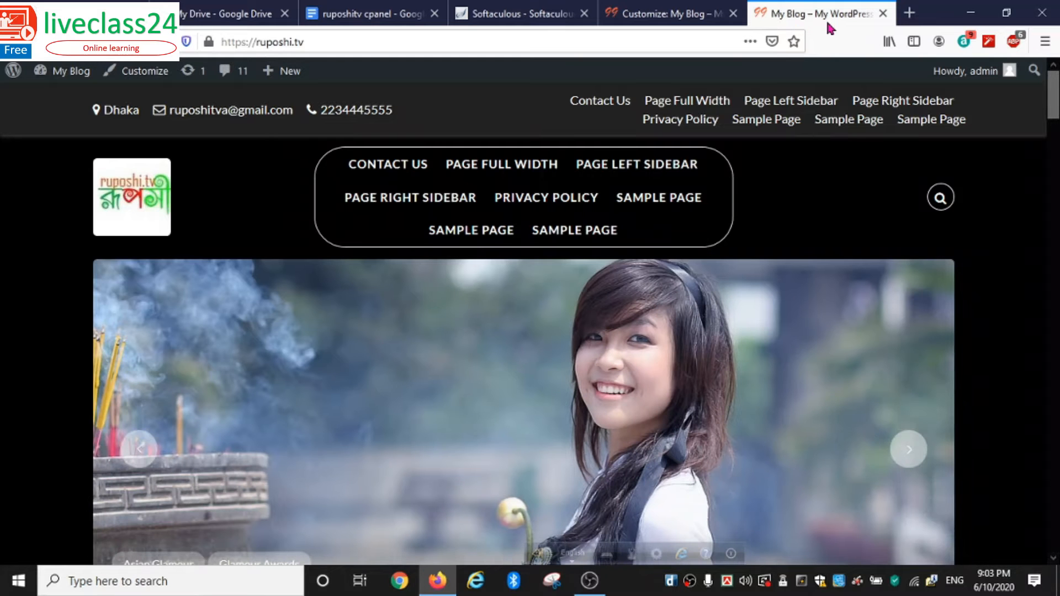
# Return to the Site Identity settings and set the site title to "ruposhitv"
pyautogui.click(666, 20)
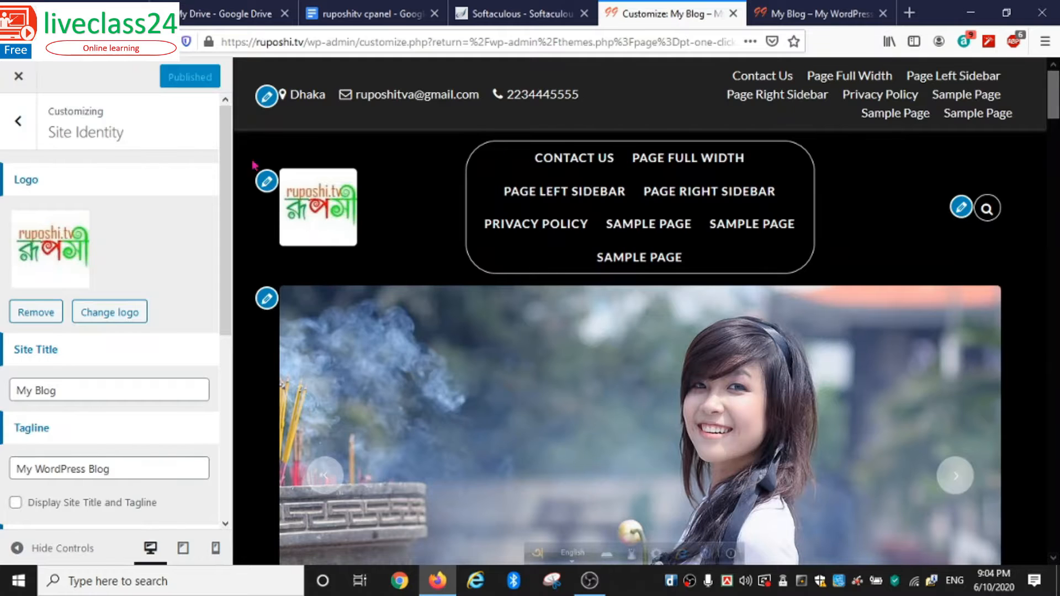
pyautogui.scroll(-3, 25, 165)
pyautogui.click(92, 242)
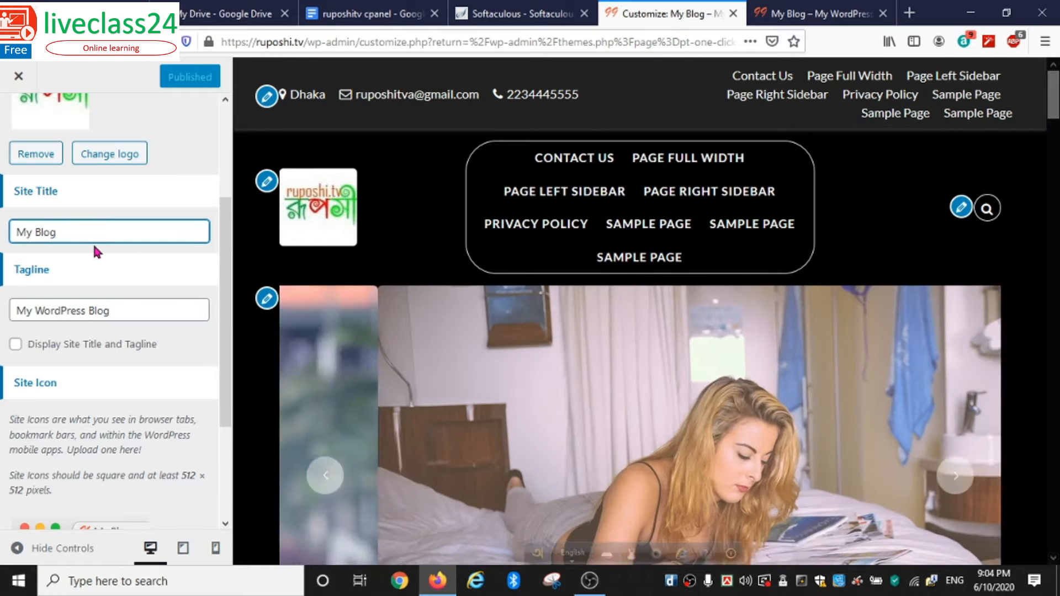
pyautogui.hotkey('ctrl', 'a')
pyautogui.press('BackSpace')
pyautogui.scroll(1, 105, 328)
pyautogui.write('r')
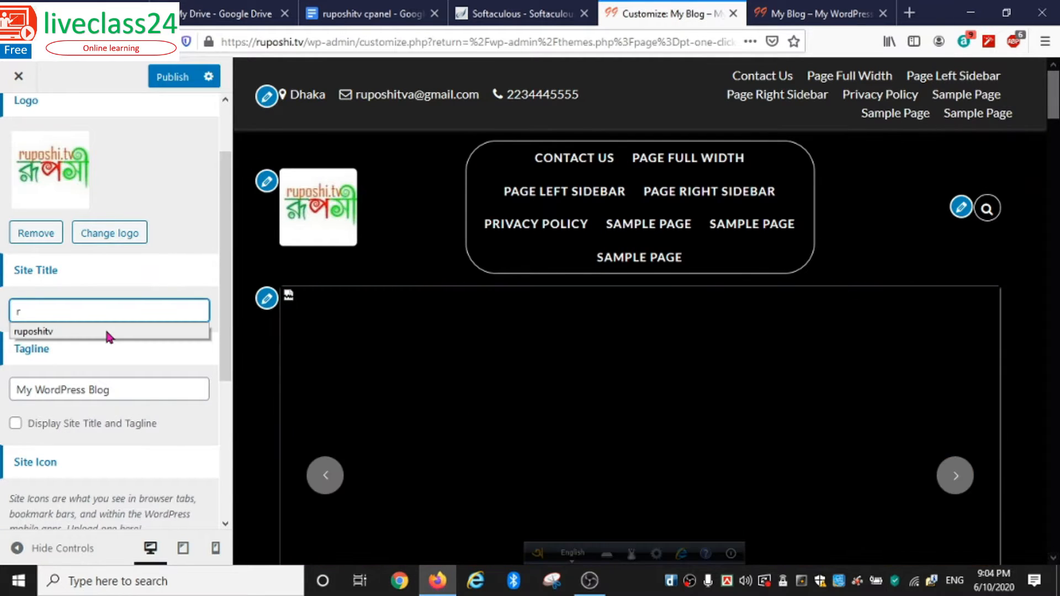
pyautogui.click(83, 330)
# Set the site tagline to "alwaws currnet news"
pyautogui.tripleClick(80, 385)
pyautogui.scroll(-2, 118, 348)
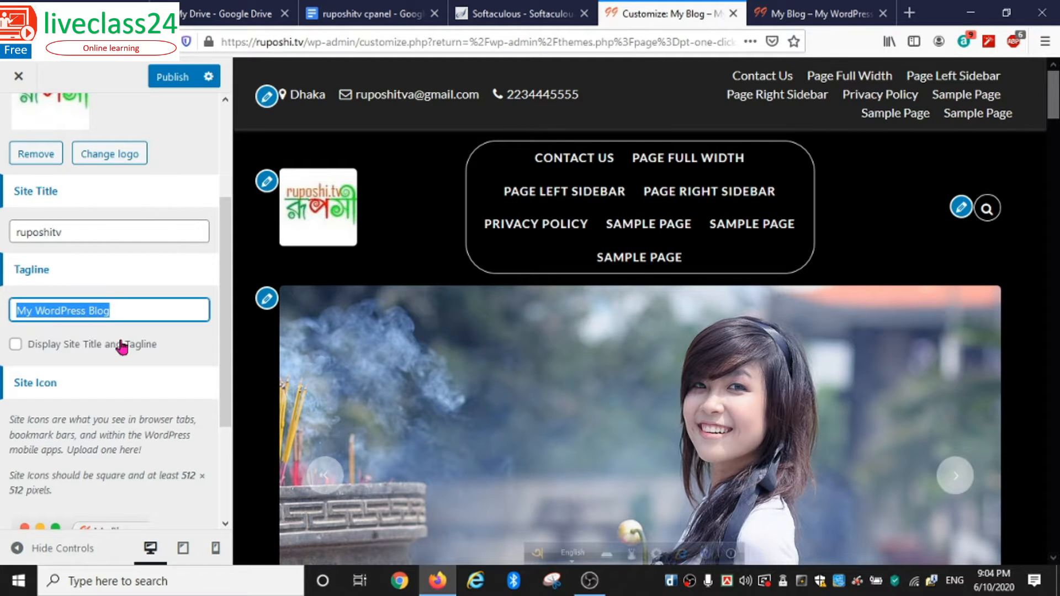
pyautogui.write('al')
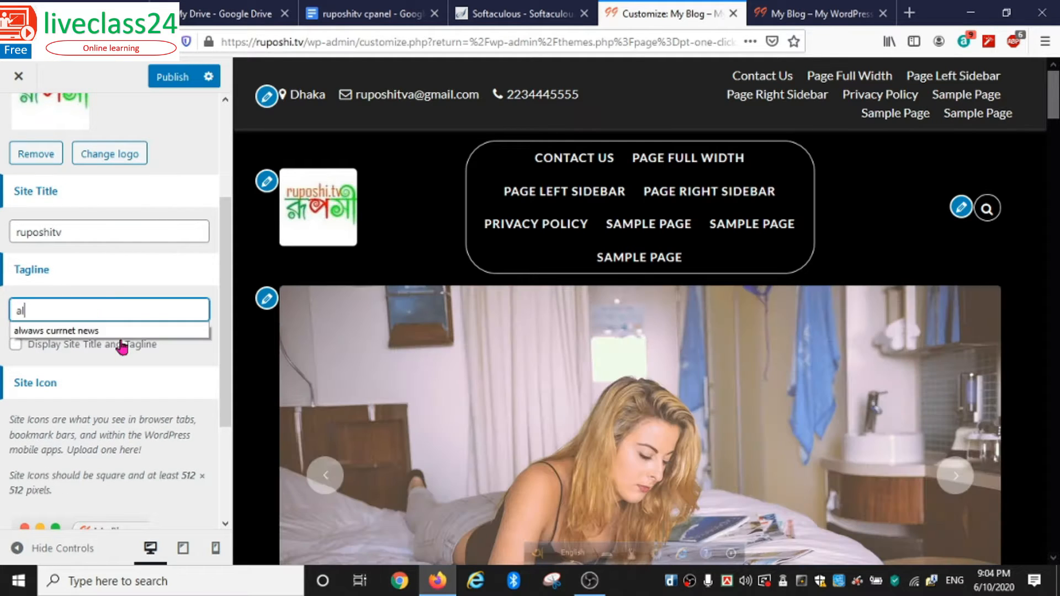
pyautogui.click(91, 332)
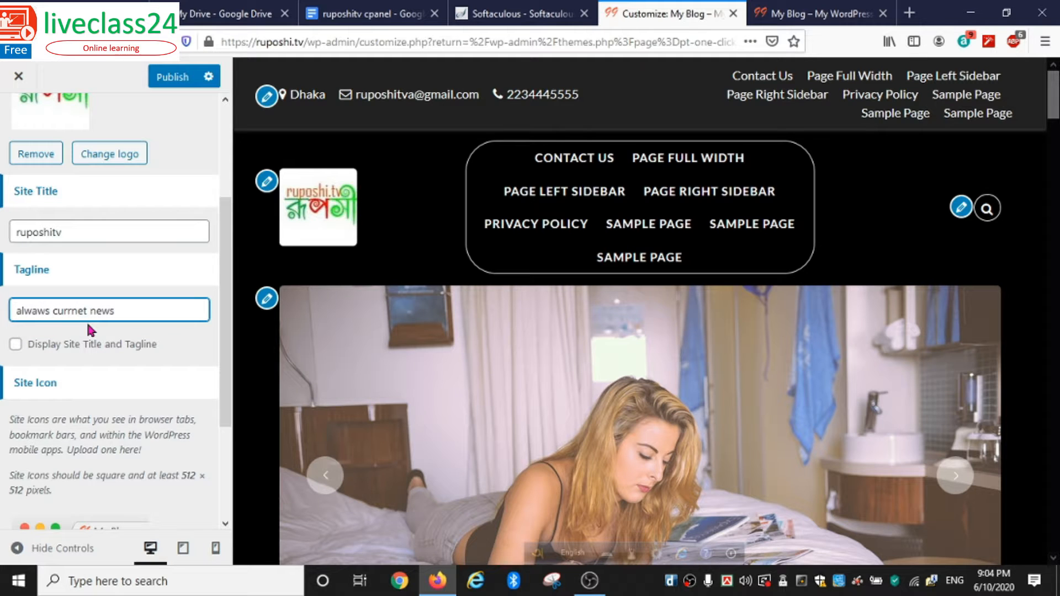
# Replace the site icon with the ruposhi.tv logo from the media library, crop it, and publish the changes
pyautogui.scroll(-3, 158, 191)
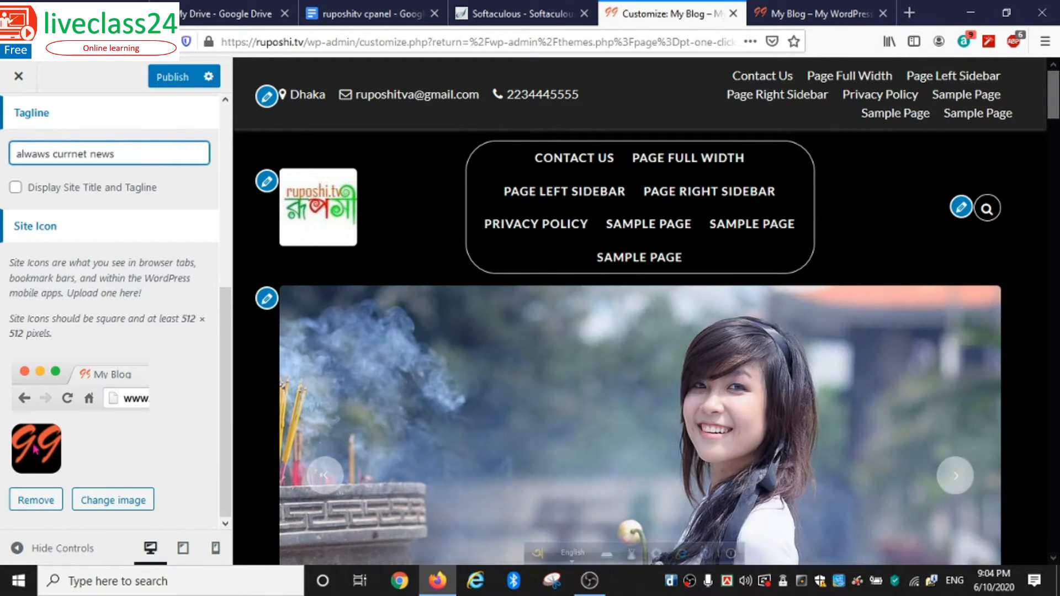
pyautogui.scroll(6, 43, 474)
pyautogui.scroll(-6, 40, 465)
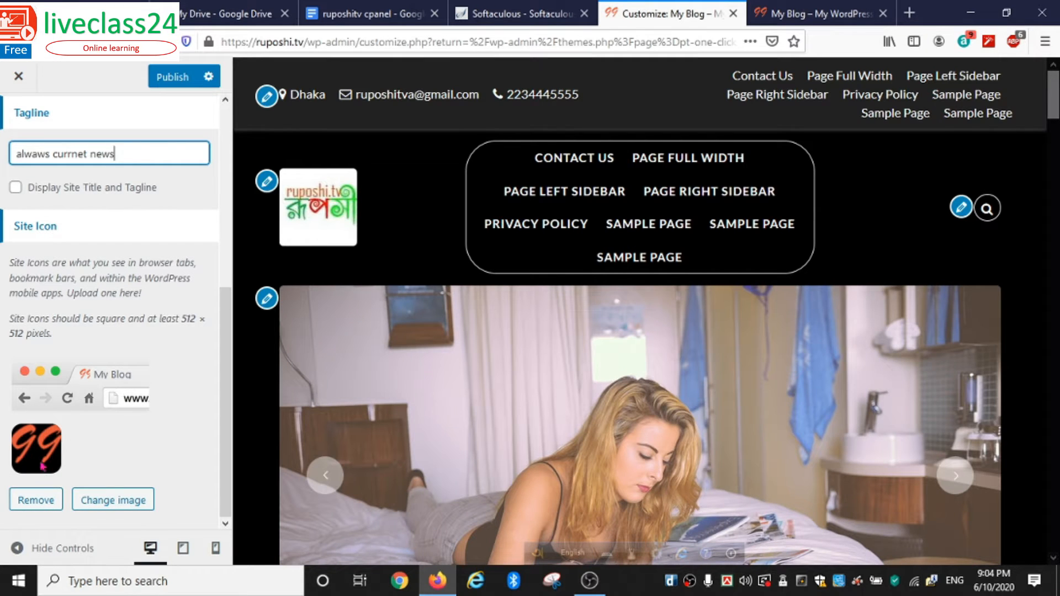
pyautogui.click(109, 511)
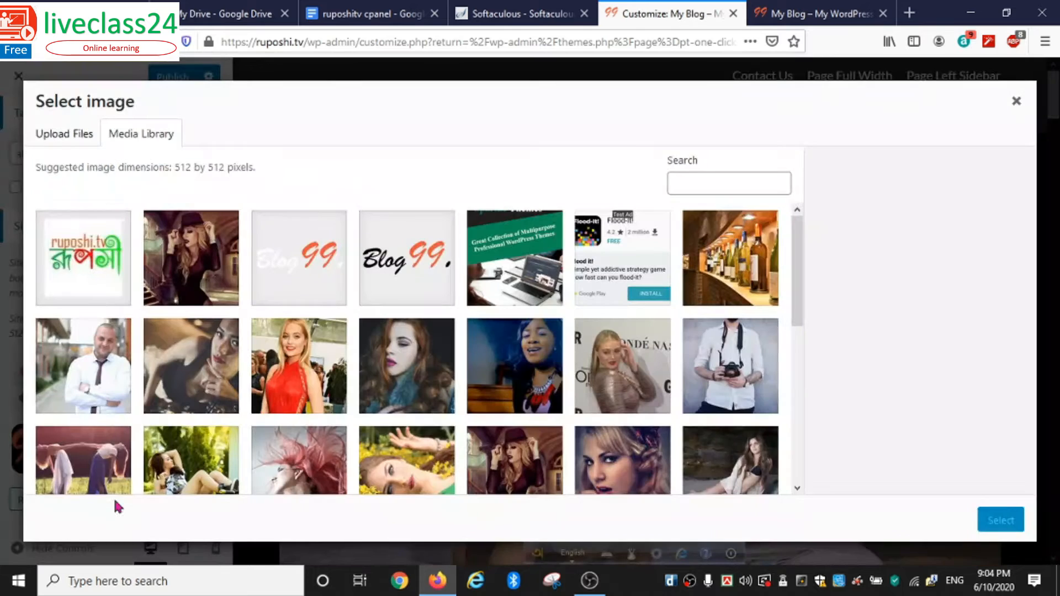
pyautogui.click(75, 254)
pyautogui.click(1000, 520)
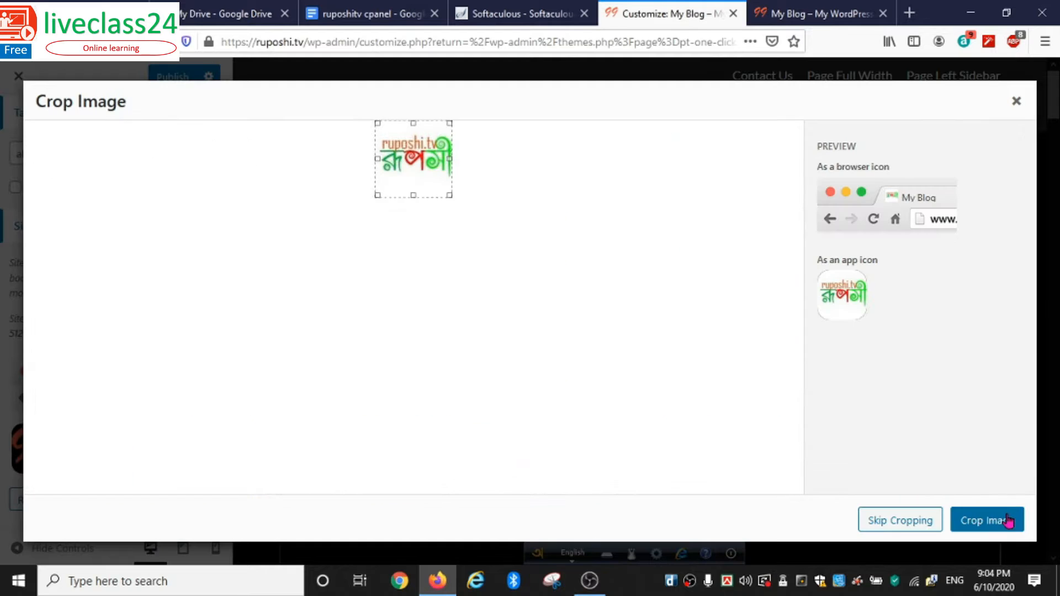
pyautogui.click(1000, 522)
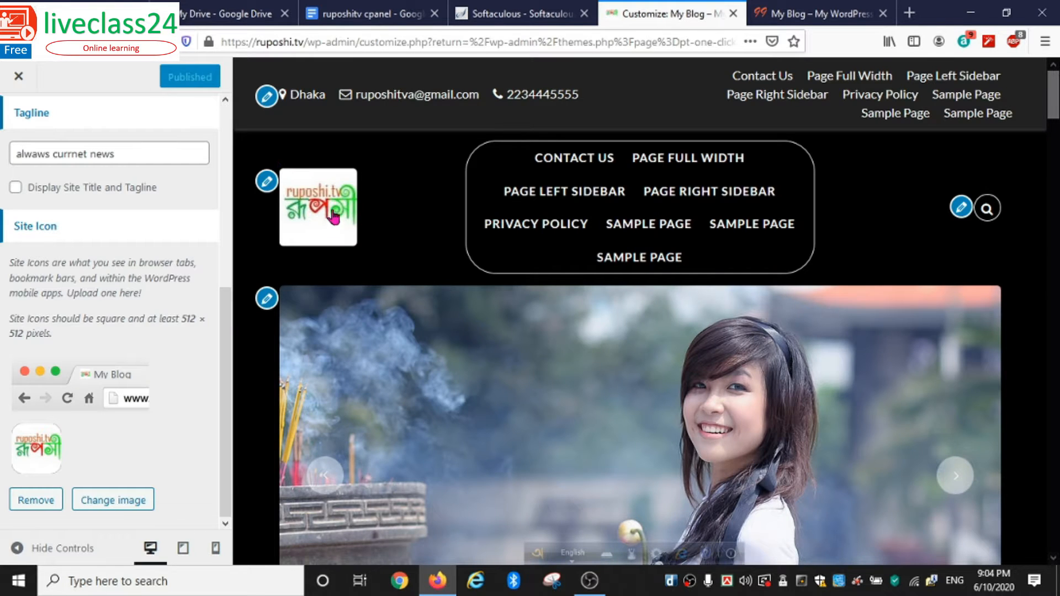
# Close the old site page and reopen the live home page to check the new title and icon
pyautogui.middleClick(759, 17)
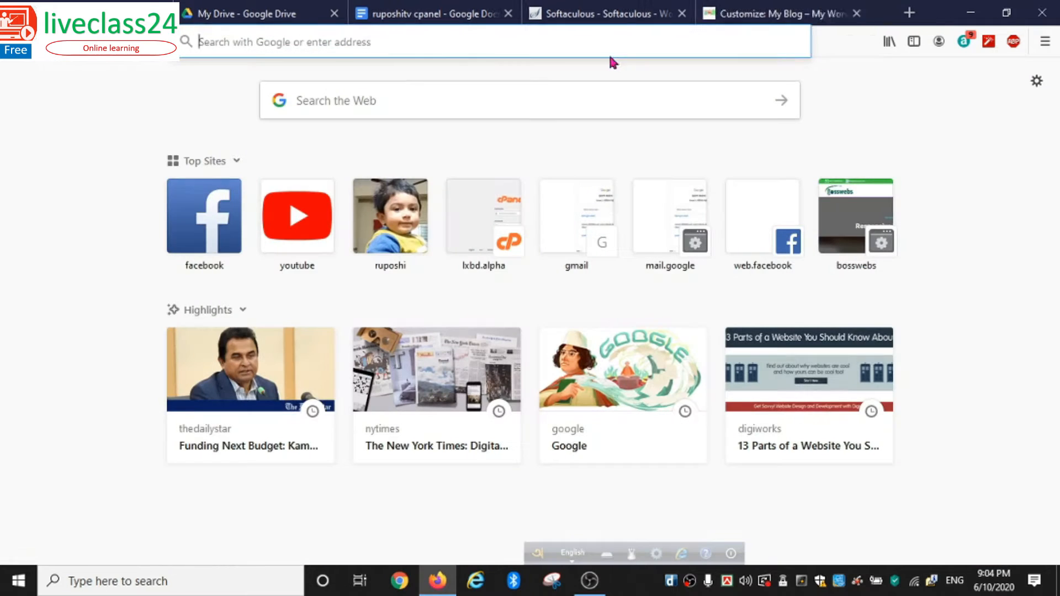
pyautogui.click(884, 13)
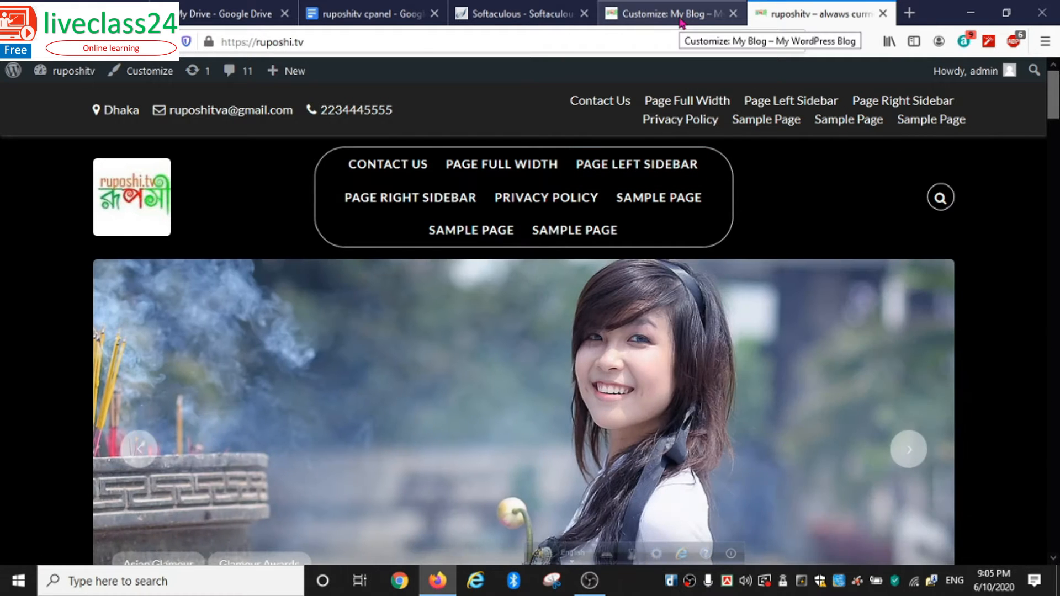
# Open the customizer's Menus settings and compare them with the menus on the live site
pyautogui.click(681, 22)
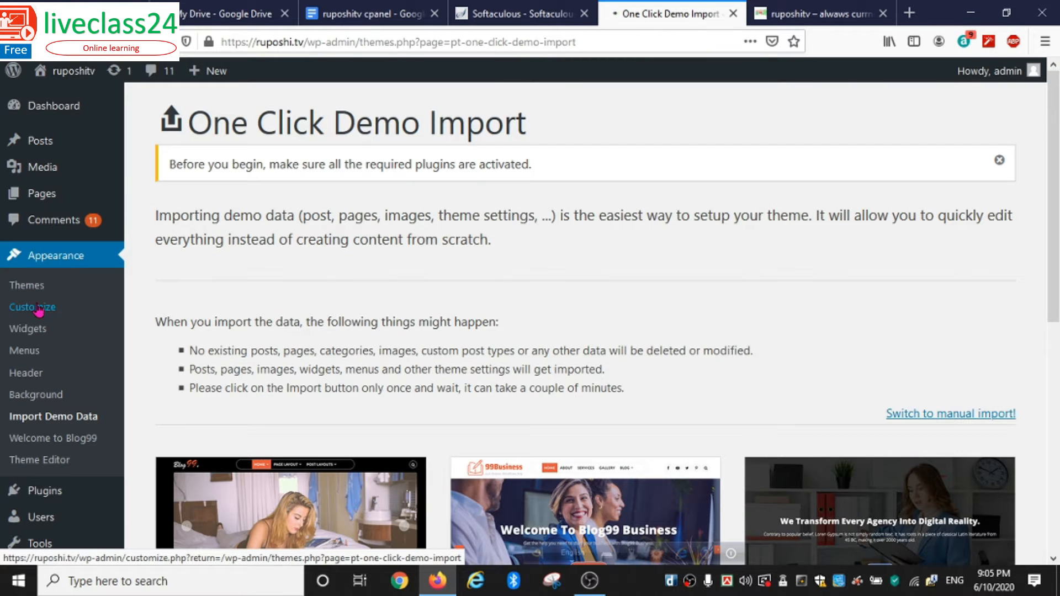
pyautogui.click(38, 309)
pyautogui.scroll(-3, 71, 436)
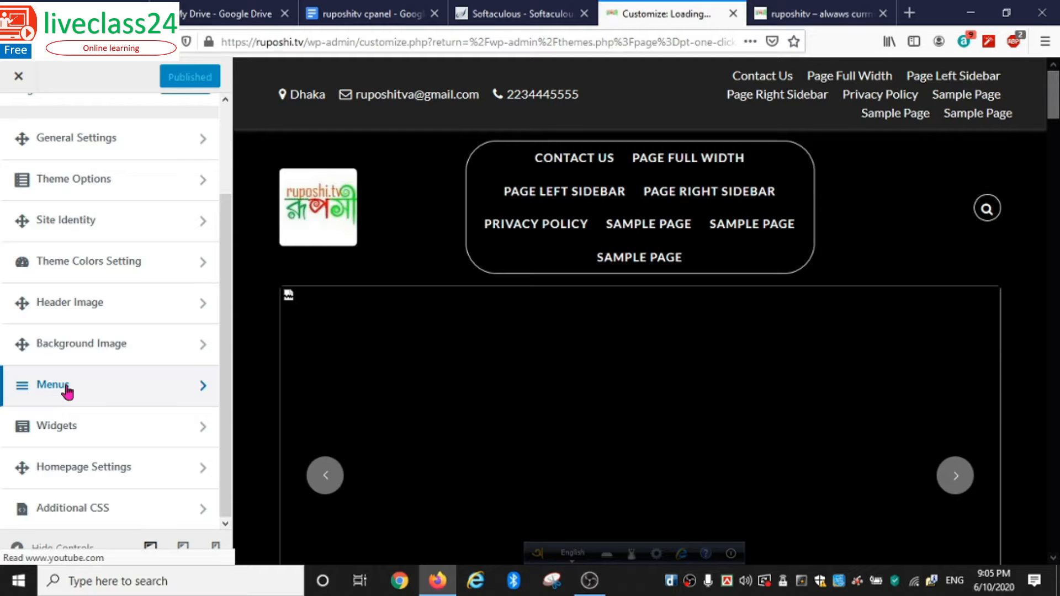
pyautogui.click(68, 390)
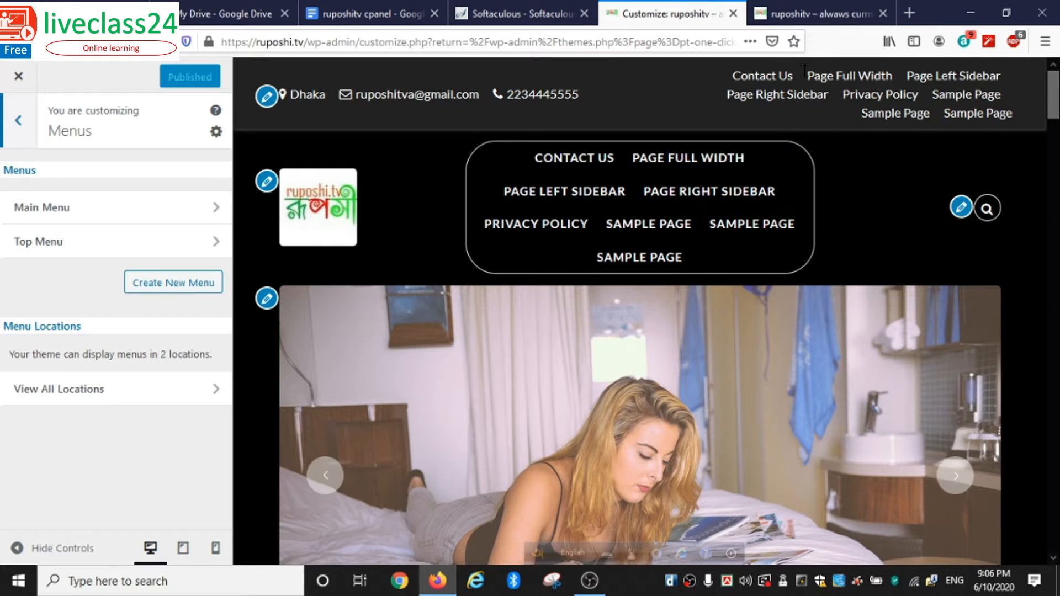
pyautogui.click(813, 12)
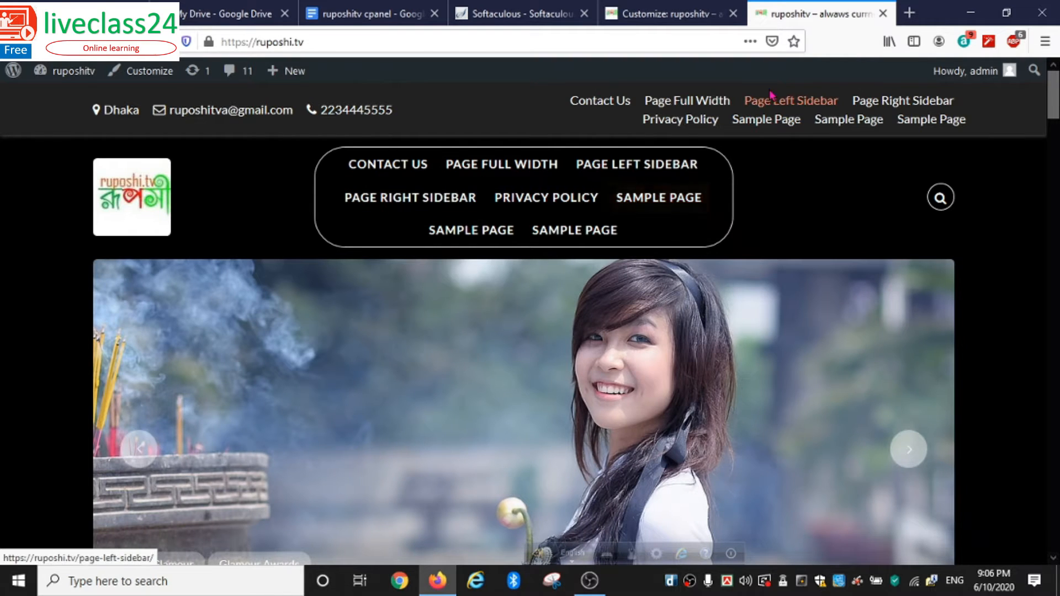
pyautogui.hotkey('ctrl', 'shift', 'Tab')
# Assign the Main Menu to the Primary location and publish the change
pyautogui.click(87, 208)
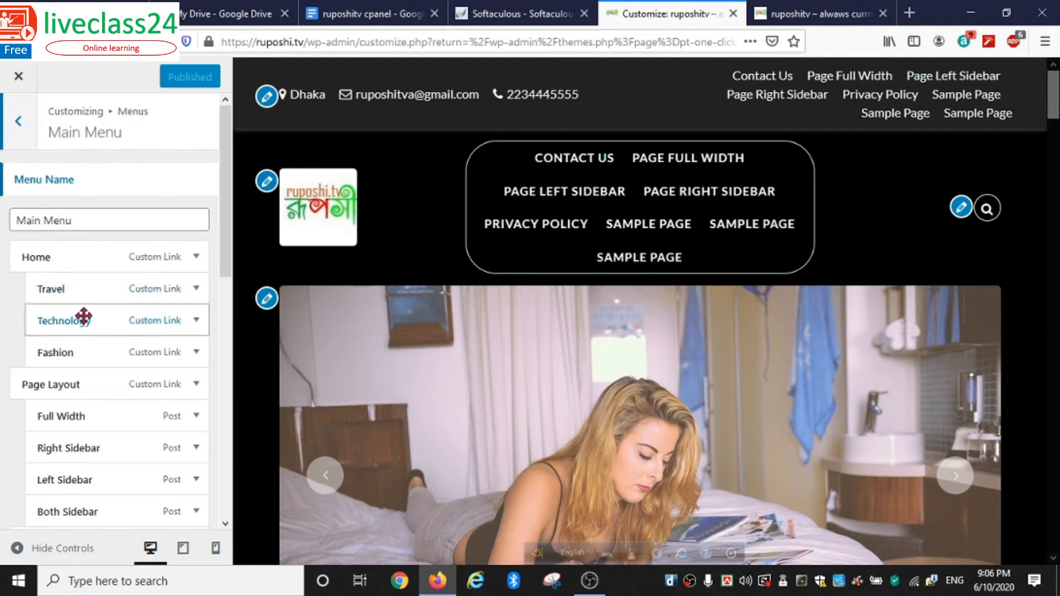
pyautogui.scroll(-4, 92, 293)
pyautogui.scroll(4, 83, 248)
pyautogui.scroll(-8, 73, 346)
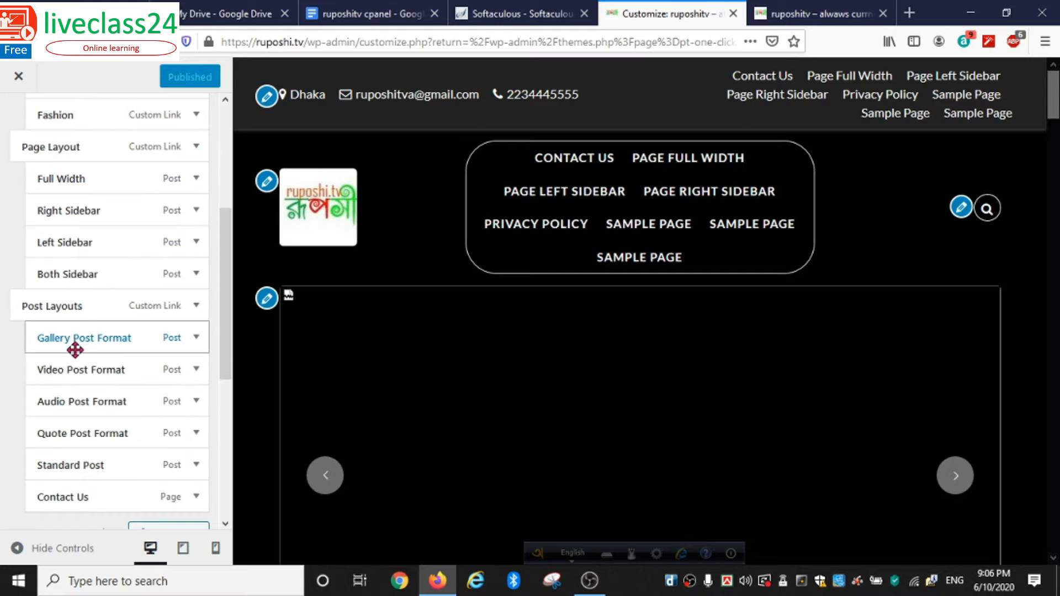
pyautogui.scroll(-2, 78, 249)
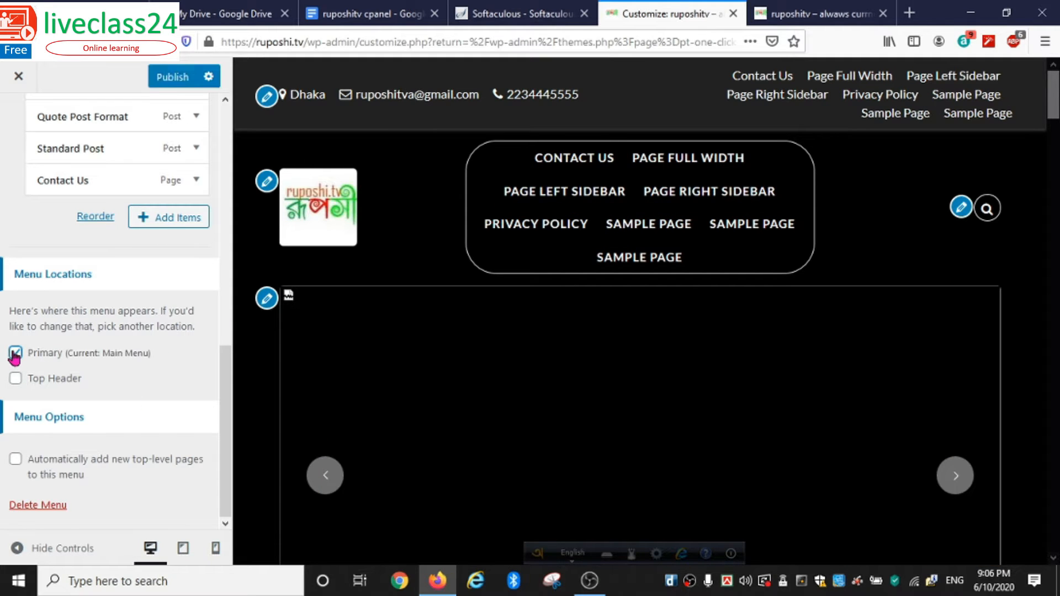
pyautogui.click(15, 352)
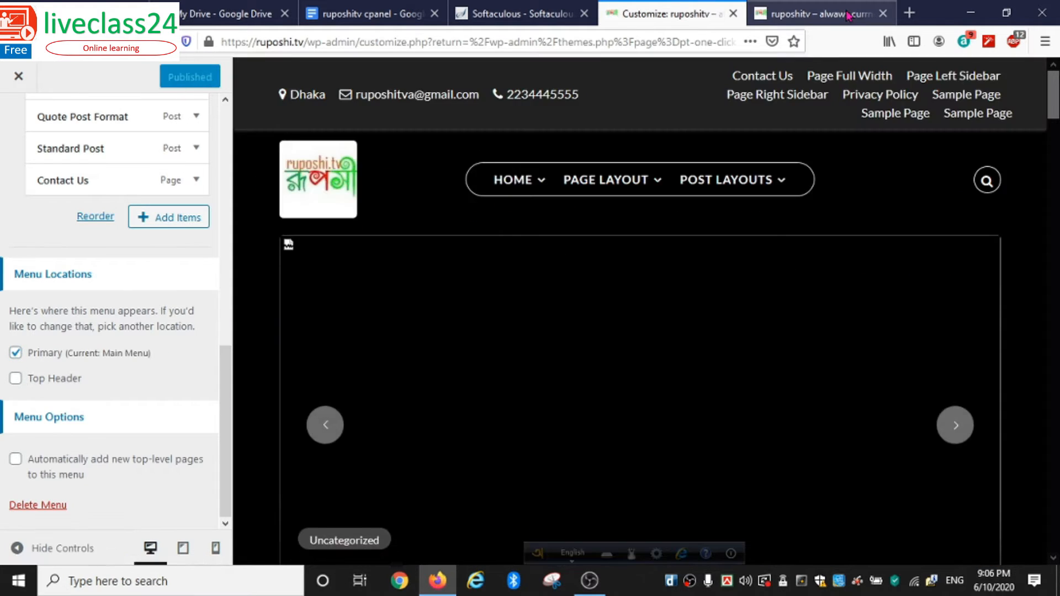
# Reload the live home page and check its main navigation menu
pyautogui.click(849, 16)
pyautogui.click(122, 200)
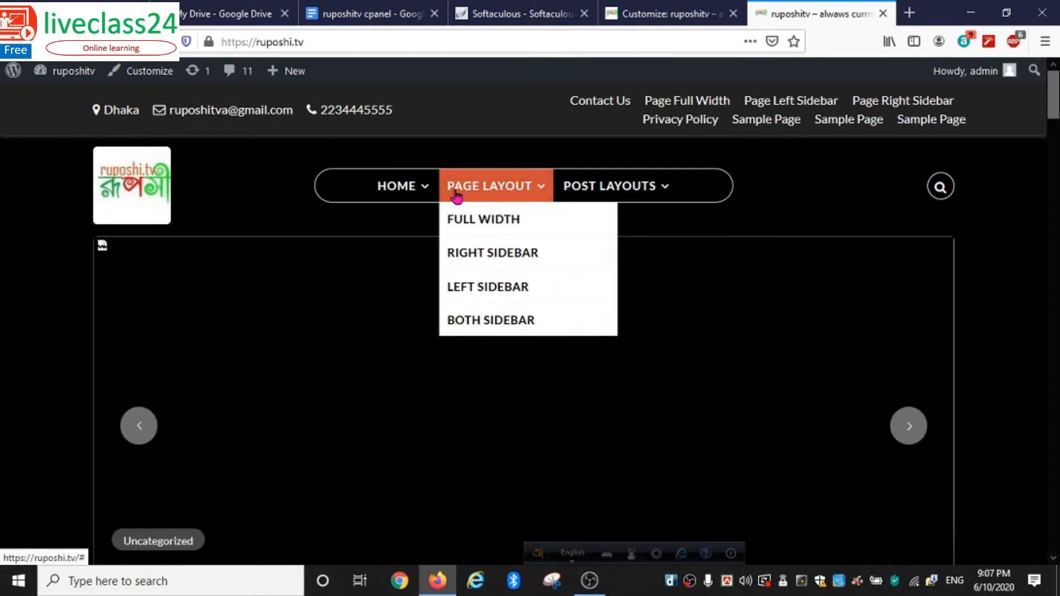
# Assign the Top Menu to the Top Header location in the customizer and publish the change
pyautogui.moveTo(646, 189)
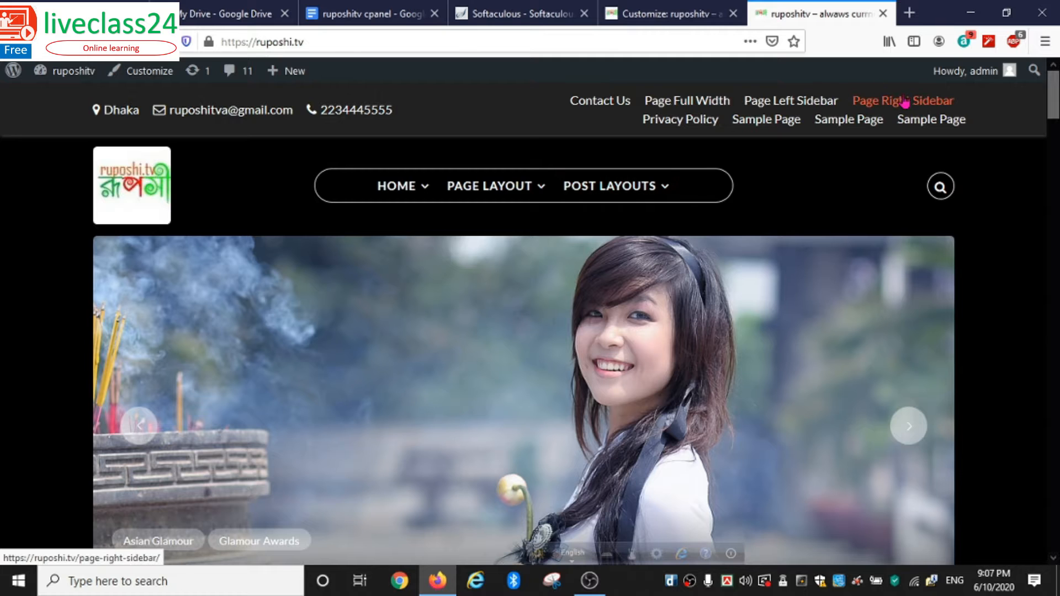
pyautogui.click(671, 14)
pyautogui.click(83, 259)
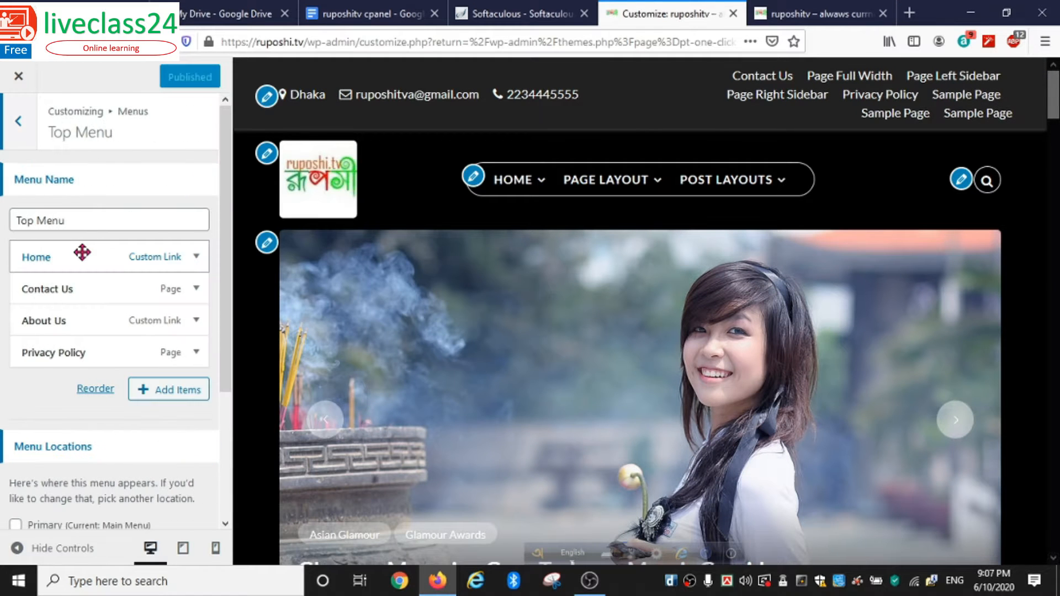
pyautogui.scroll(-3, 33, 331)
pyautogui.click(15, 379)
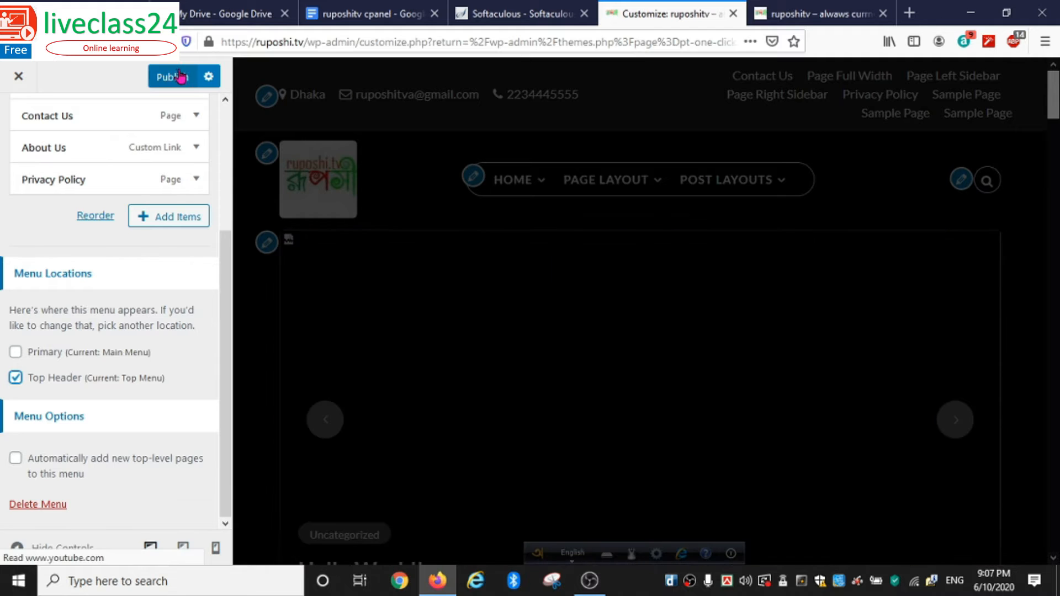
pyautogui.click(175, 77)
# Reload the live home page and check its top header menu and main navigation dropdowns
pyautogui.click(821, 13)
pyautogui.press('F5')
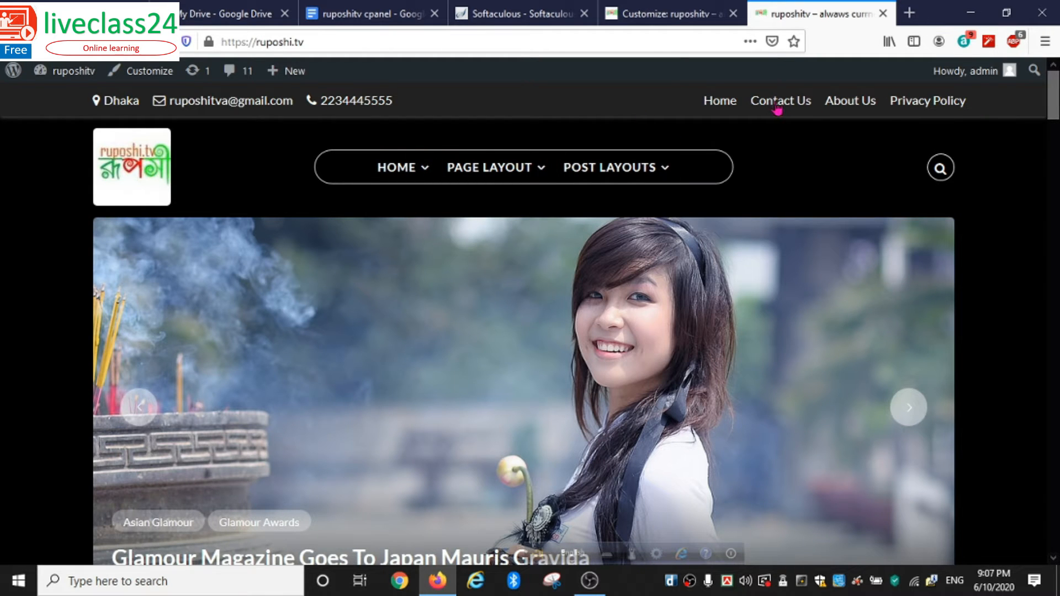
pyautogui.moveTo(577, 214)
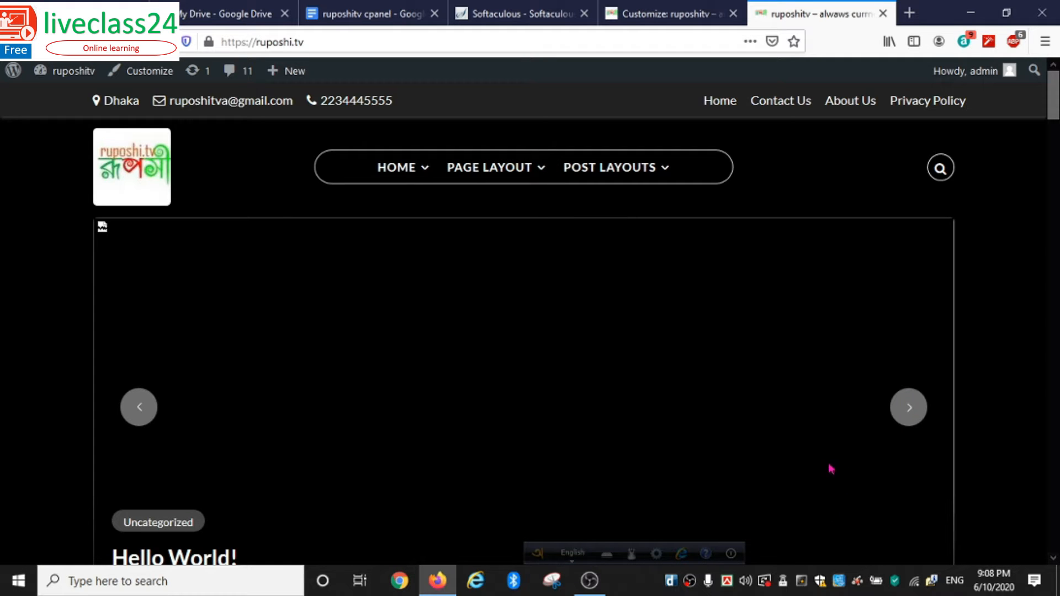
pyautogui.moveTo(521, 165)
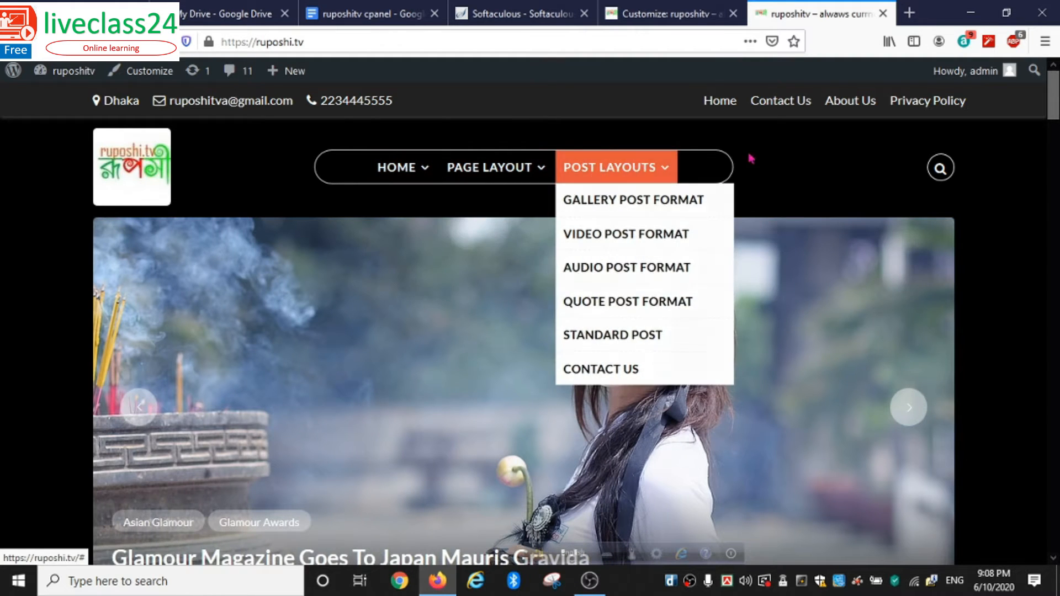
pyautogui.moveTo(403, 169)
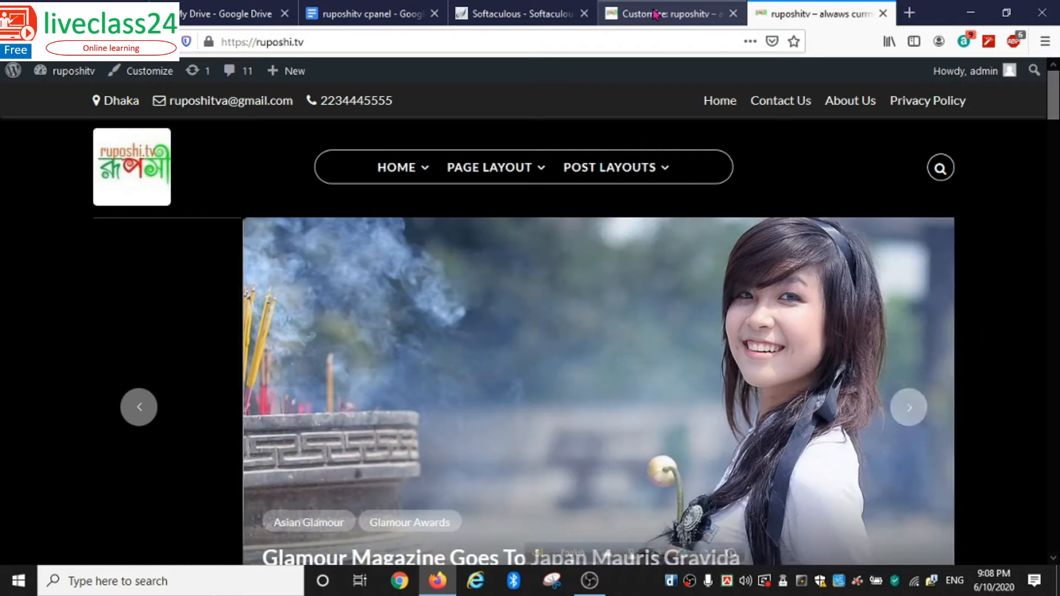
# Leave the customizer and load Top Menu (Top Header) for editing on the admin Menus page
pyautogui.click(655, 15)
pyautogui.click(12, 43)
pyautogui.scroll(-2, 44, 262)
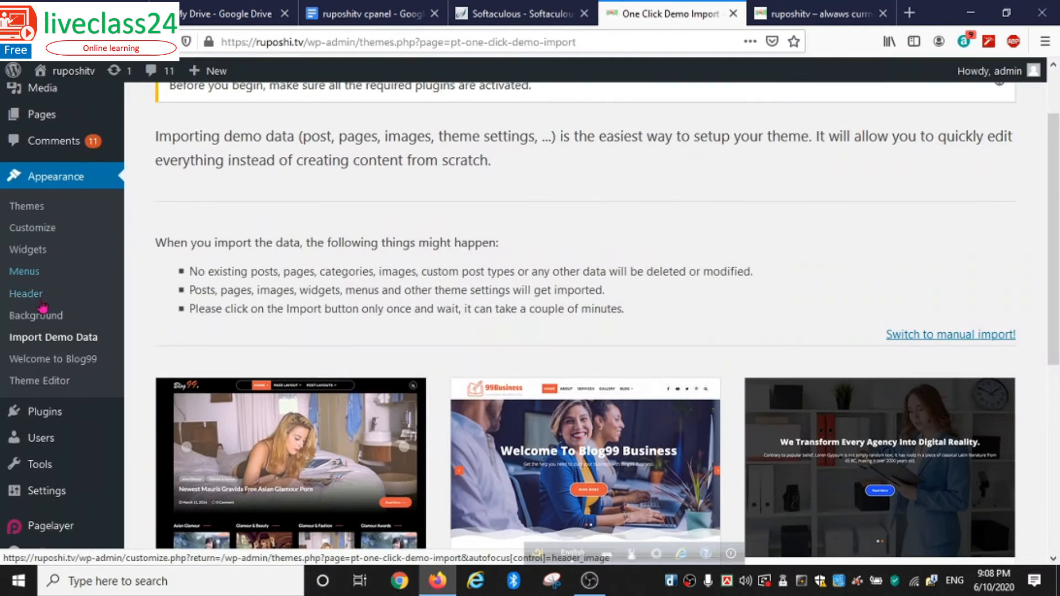
pyautogui.click(39, 281)
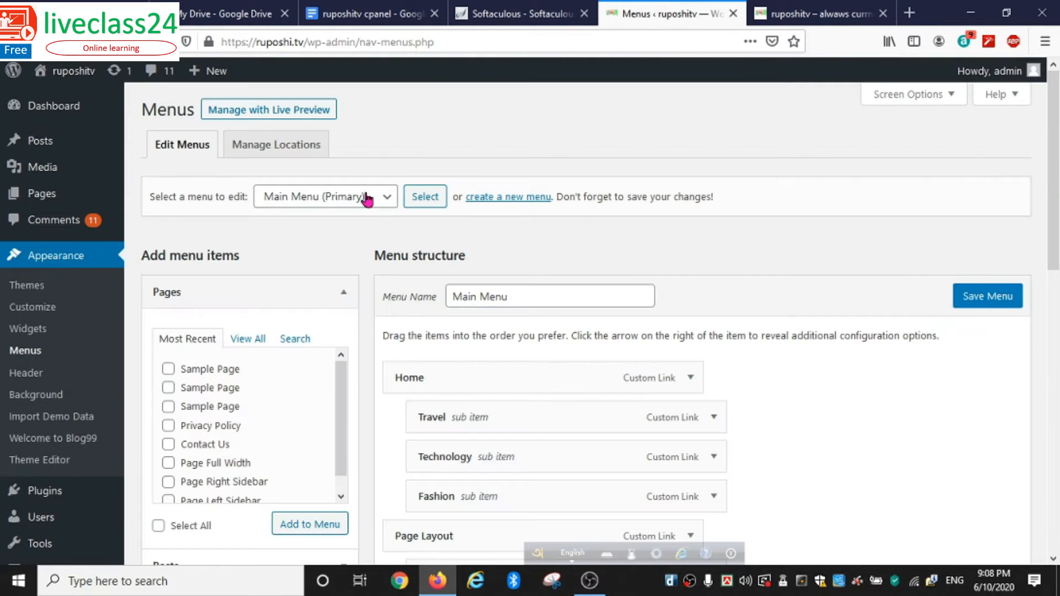
pyautogui.click(386, 197)
pyautogui.click(291, 243)
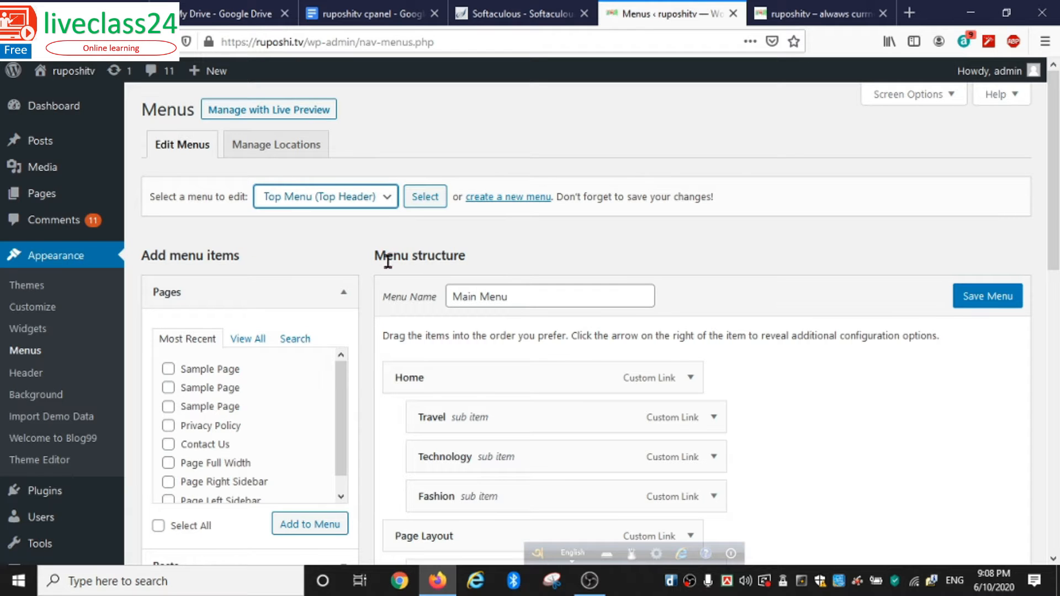
pyautogui.click(422, 202)
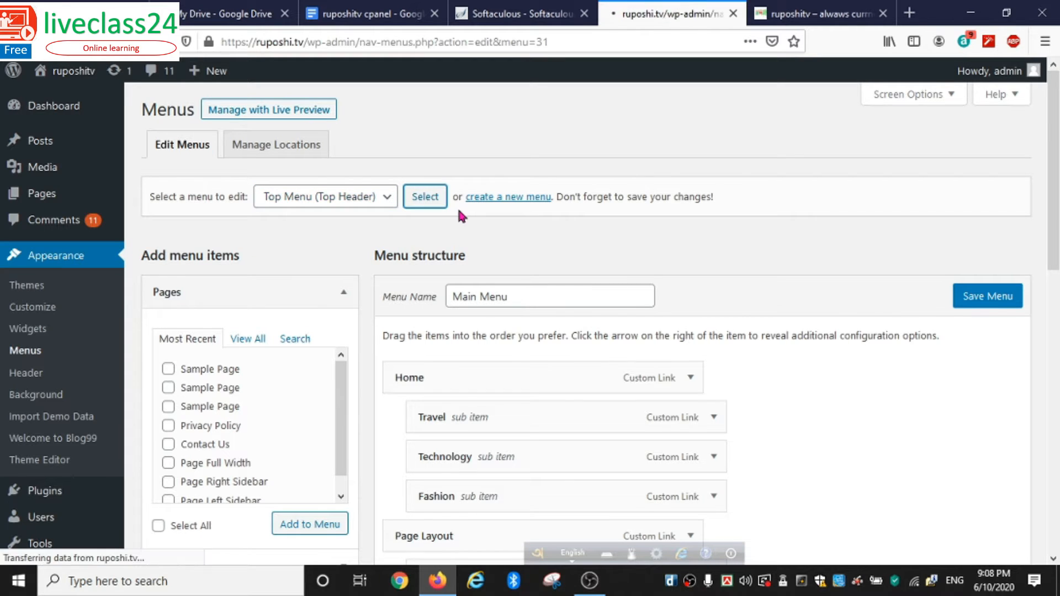
# Remove the Home link from the Top Menu, save the menu and check the header on the live home page
pyautogui.scroll(-2, 447, 309)
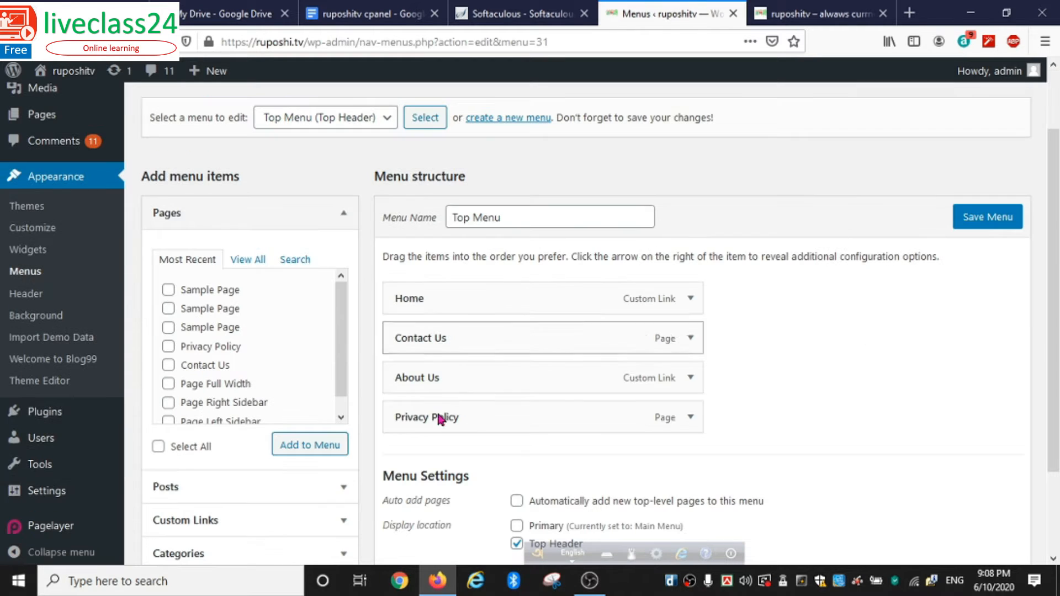
pyautogui.click(690, 298)
pyautogui.scroll(-3, 647, 301)
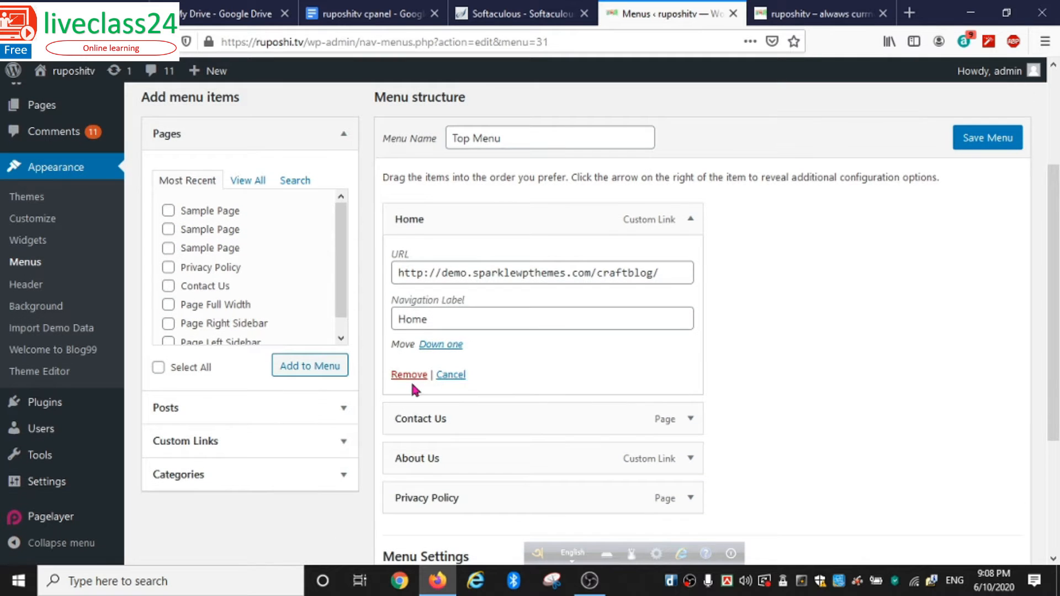
pyautogui.click(409, 374)
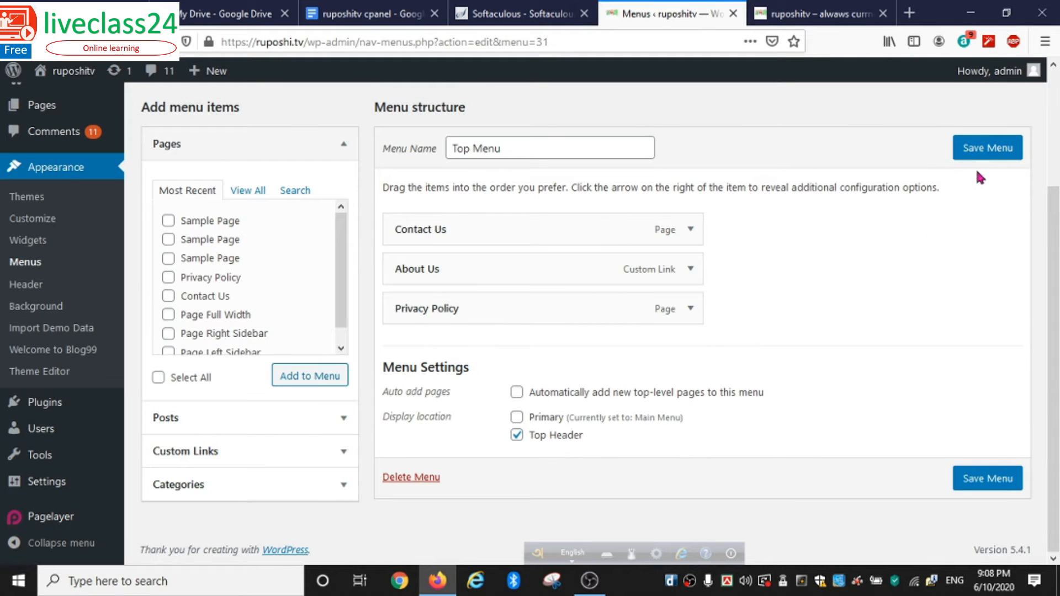
pyautogui.click(985, 159)
pyautogui.click(806, 16)
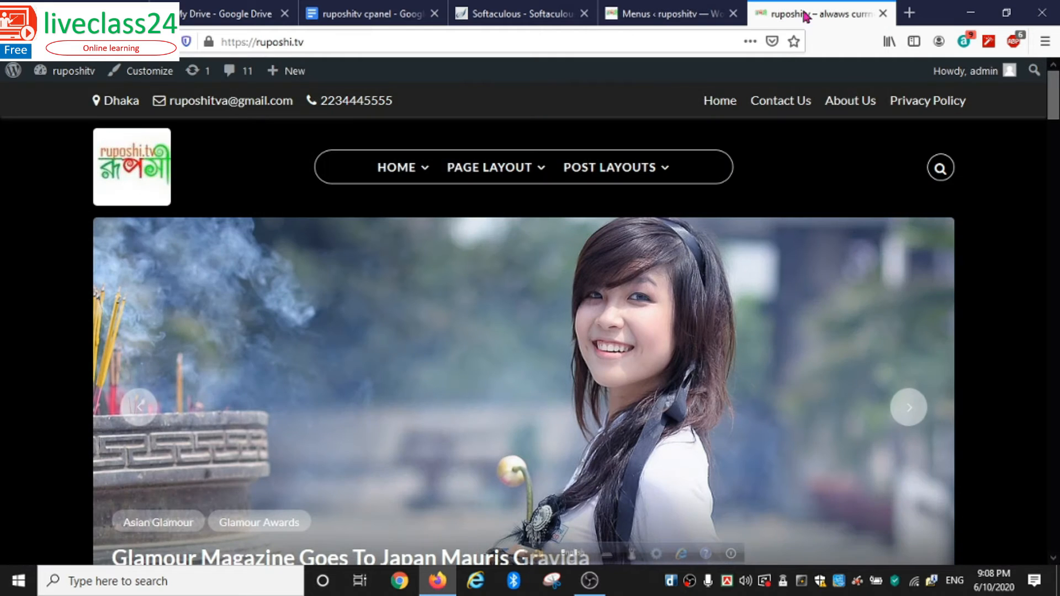
pyautogui.click(136, 161)
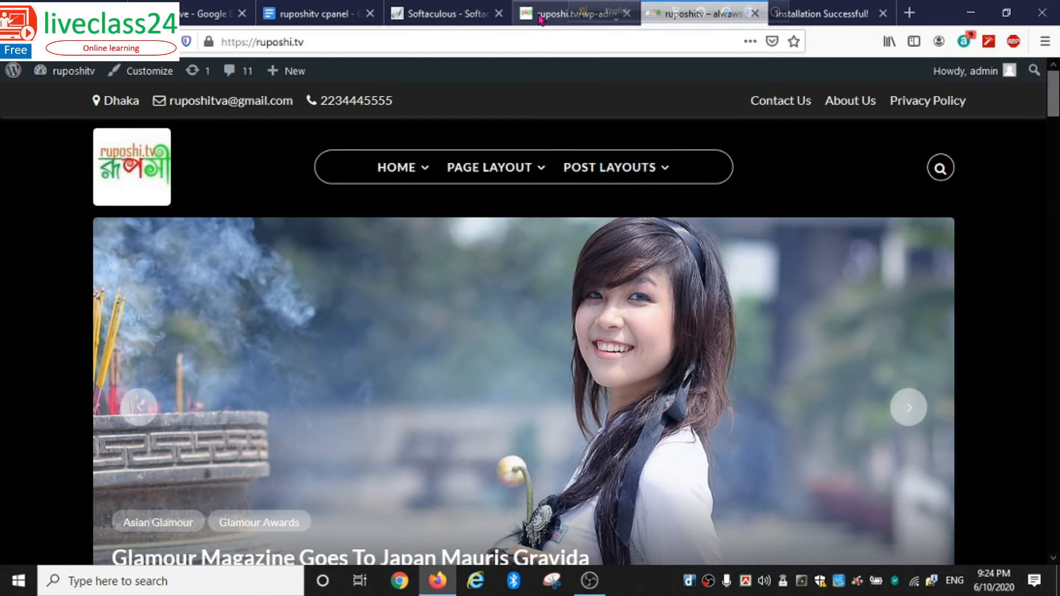
# Create a new page titled "Forum" in the site admin and publish it
pyautogui.click(574, 13)
pyautogui.moveTo(47, 196)
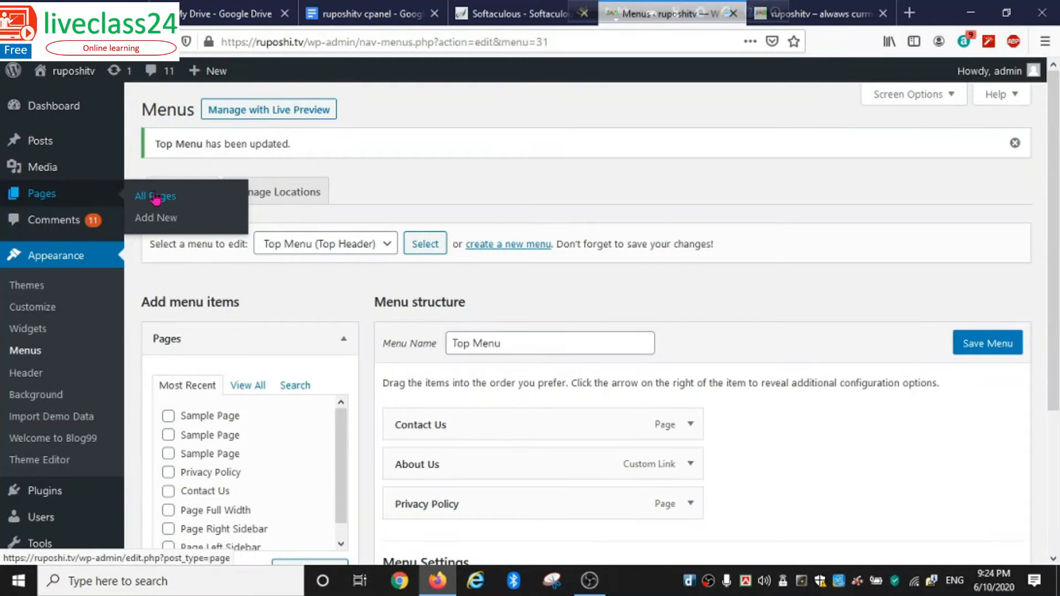
pyautogui.click(160, 219)
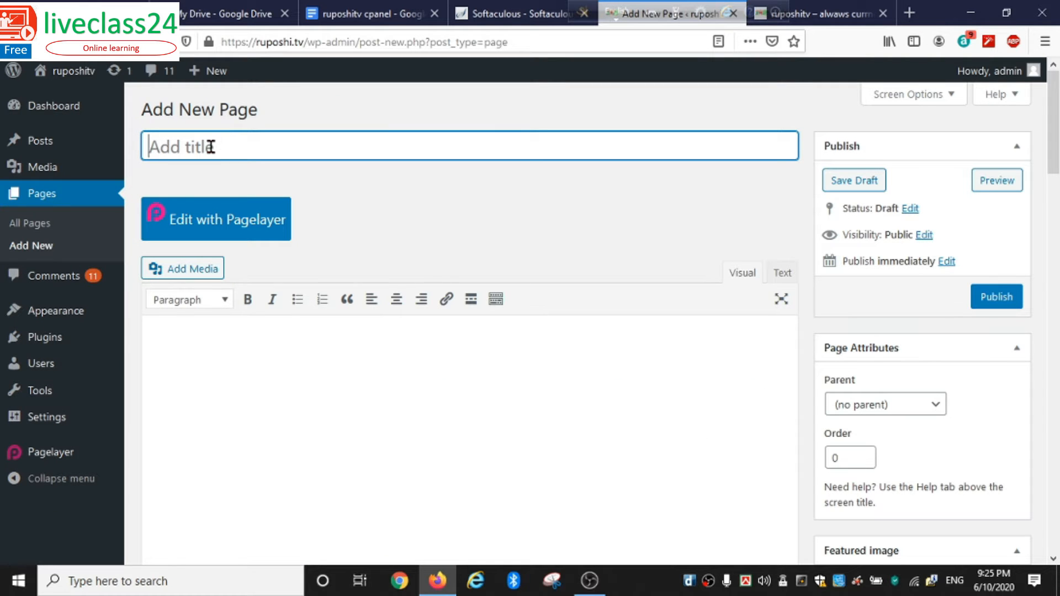
pyautogui.write('Forum')
pyautogui.click(1008, 303)
pyautogui.click(1008, 303)
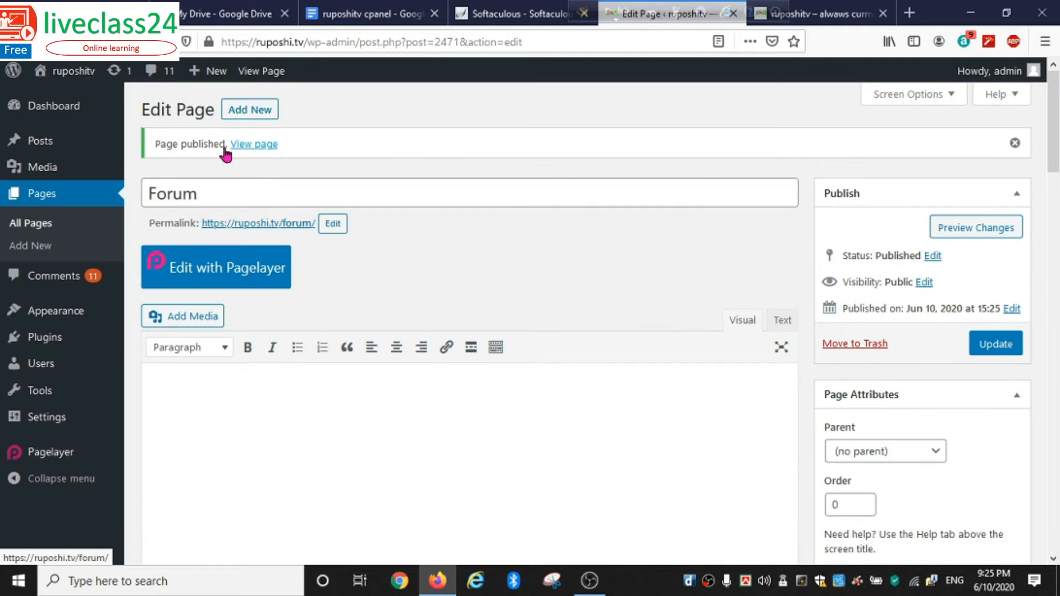
# Create another new page titled "Admission" and publish it
pyautogui.click(251, 111)
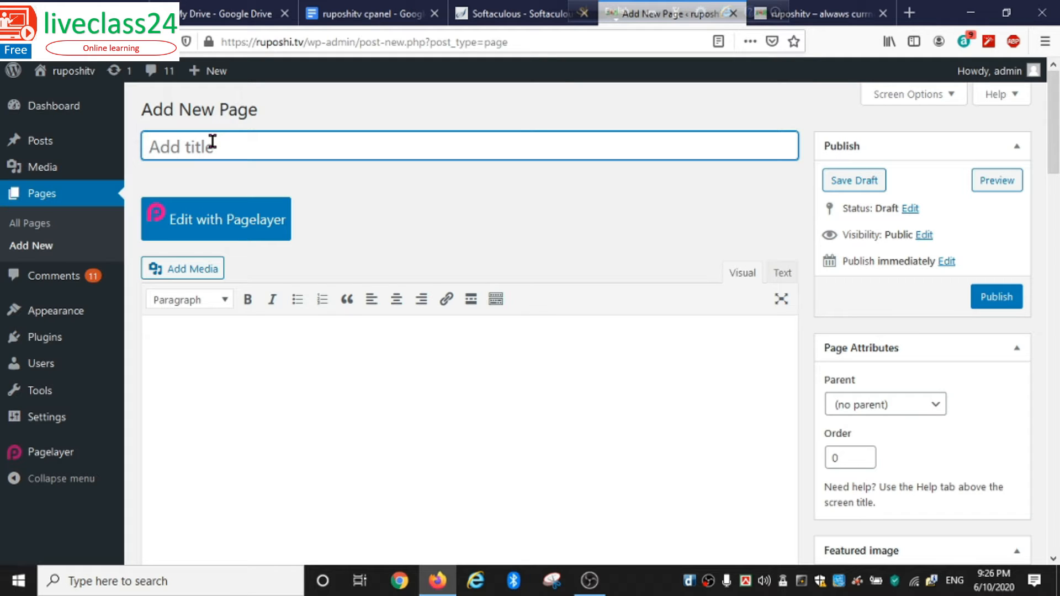
pyautogui.write('Admission')
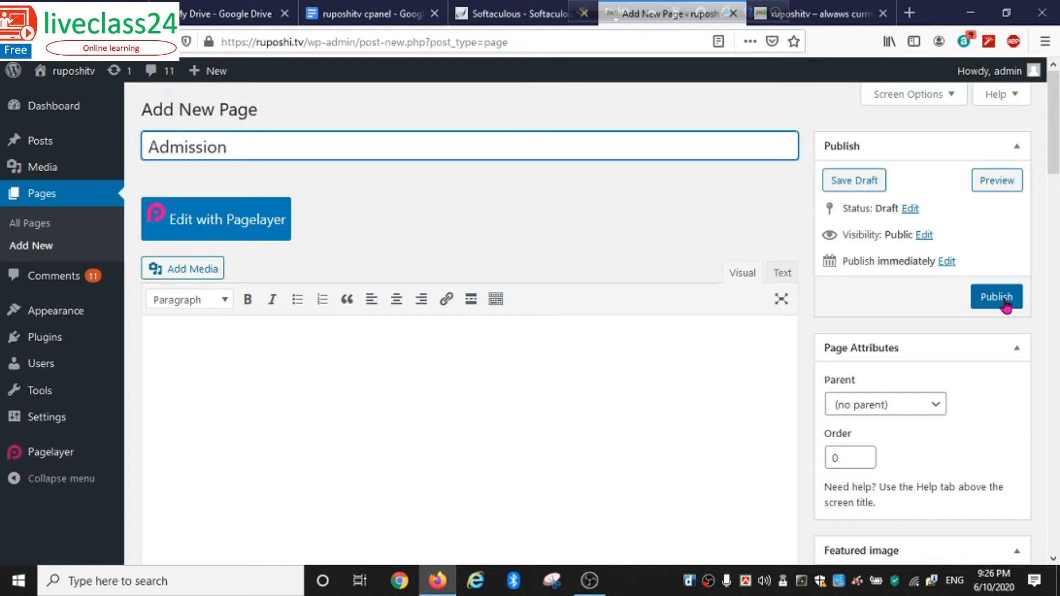
pyautogui.click(1005, 302)
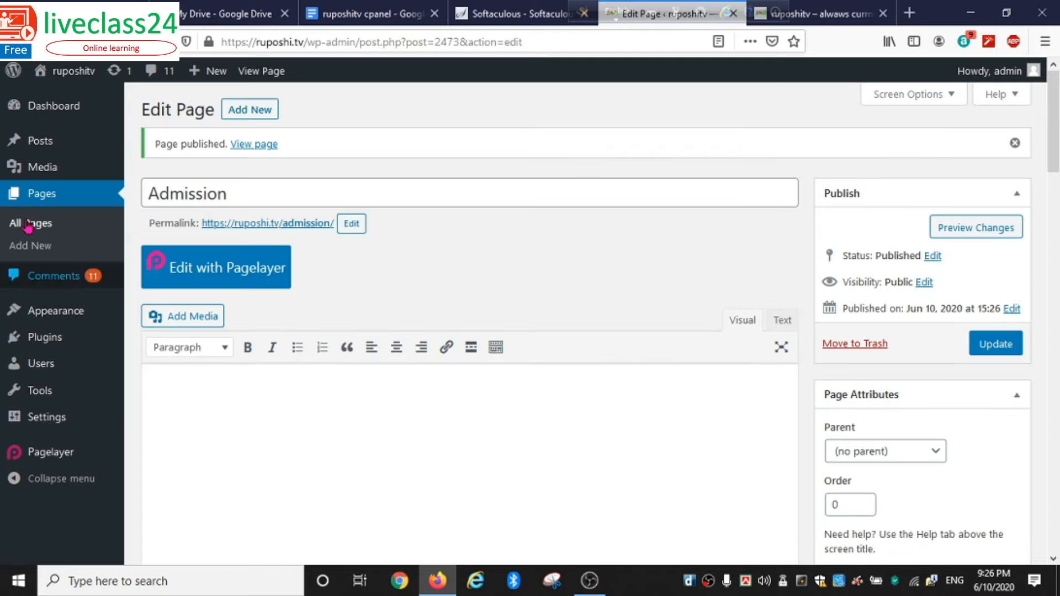
# Add the Forum page to the Top Menu, save the menu and check the header on the live home page
pyautogui.moveTo(41, 315)
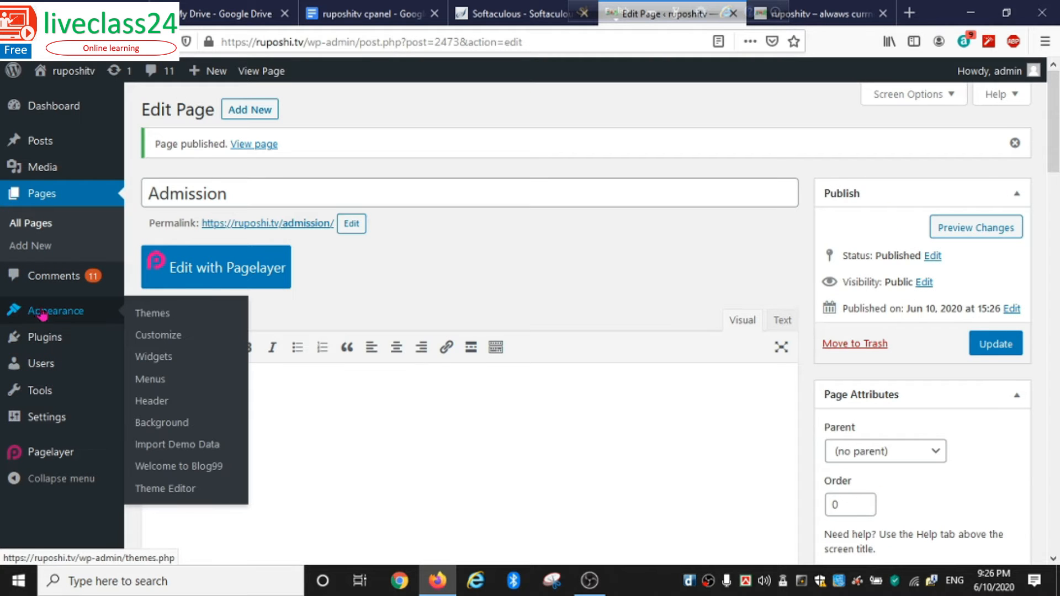
pyautogui.click(149, 381)
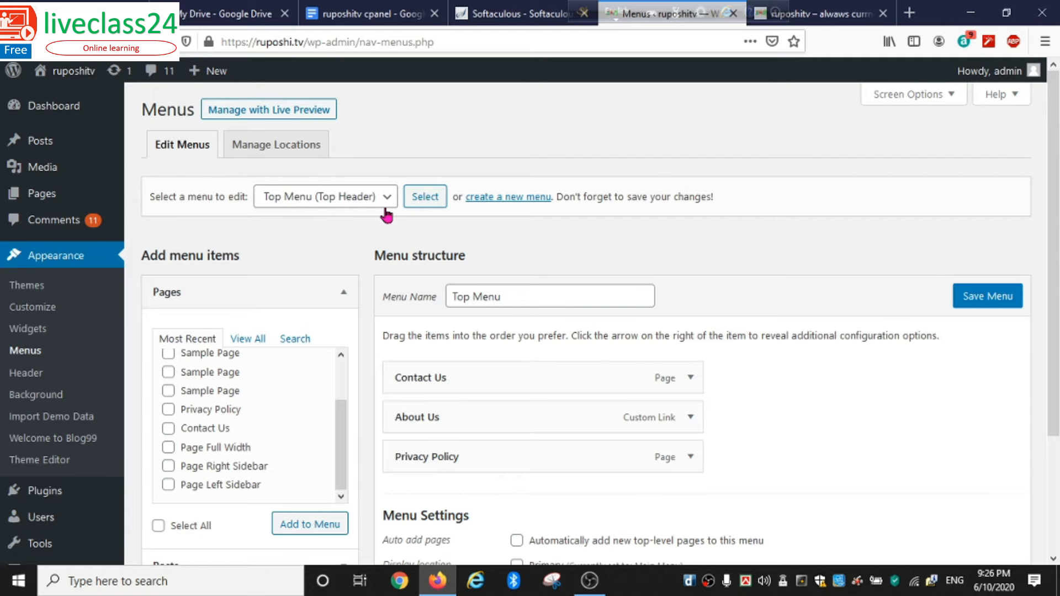
pyautogui.scroll(-2, 353, 188)
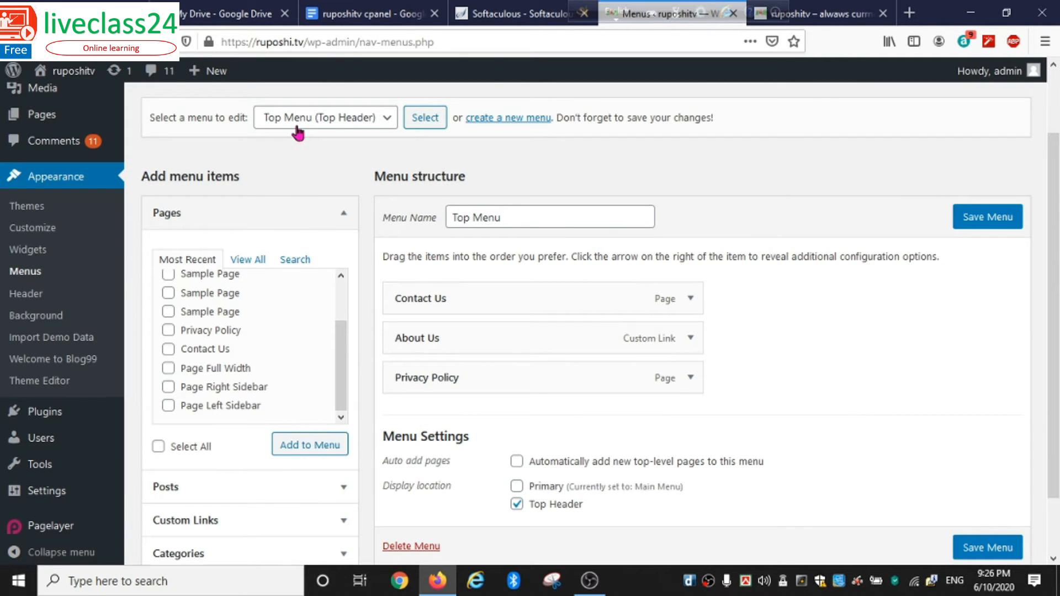
pyautogui.scroll(2, 303, 237)
pyautogui.scroll(2, 302, 379)
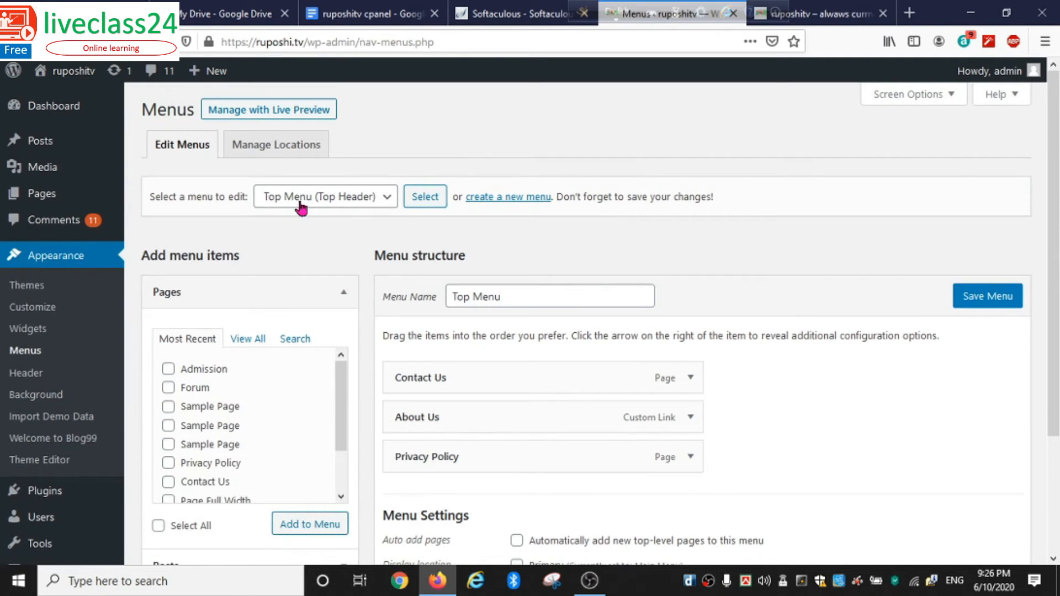
pyautogui.click(169, 388)
pyautogui.click(309, 524)
pyautogui.scroll(-3, 712, 476)
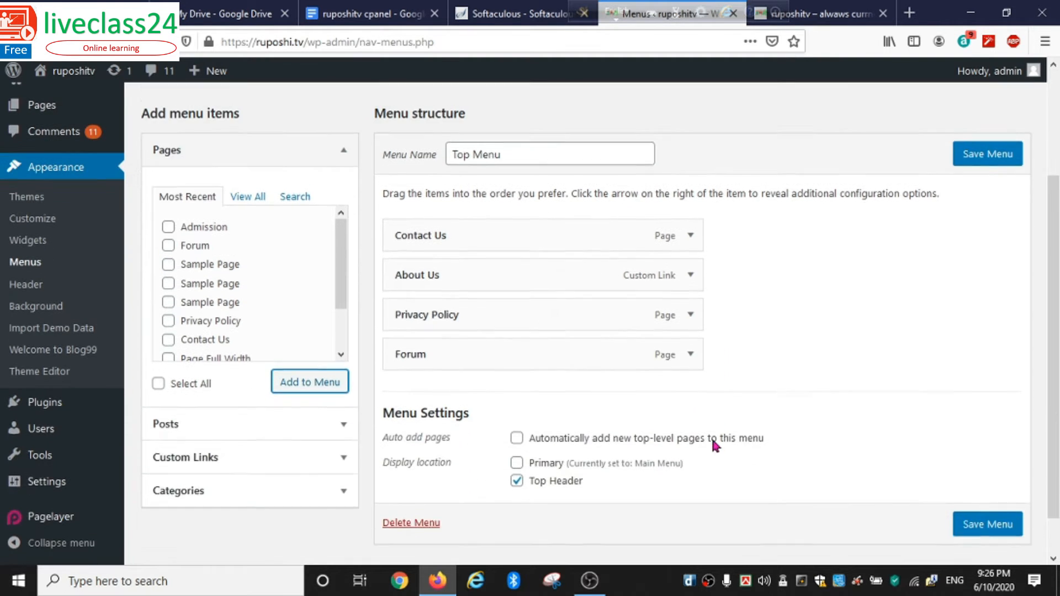
pyautogui.click(981, 137)
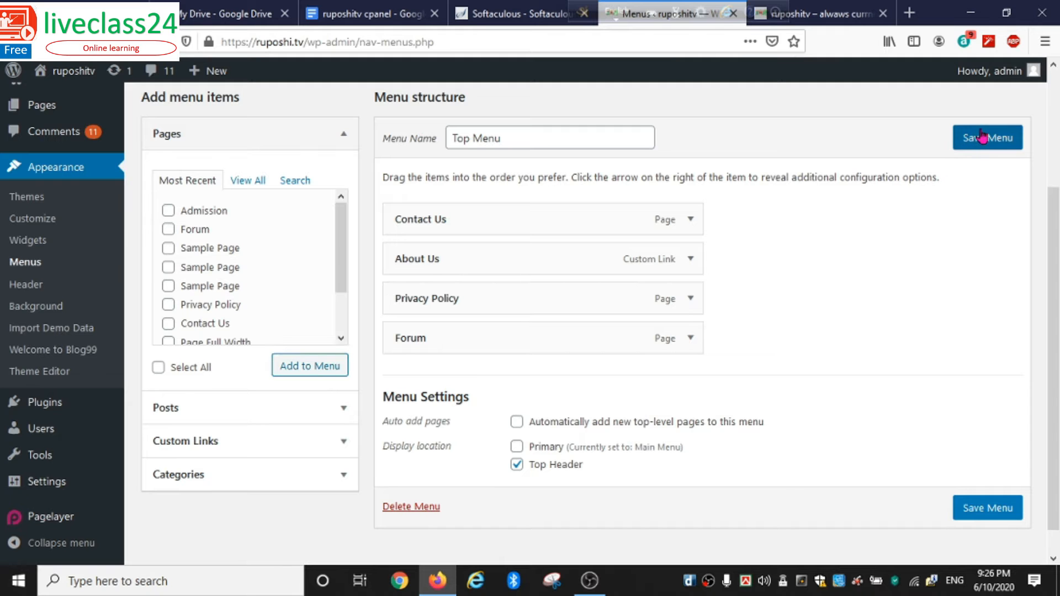
pyautogui.click(825, 16)
pyautogui.click(130, 175)
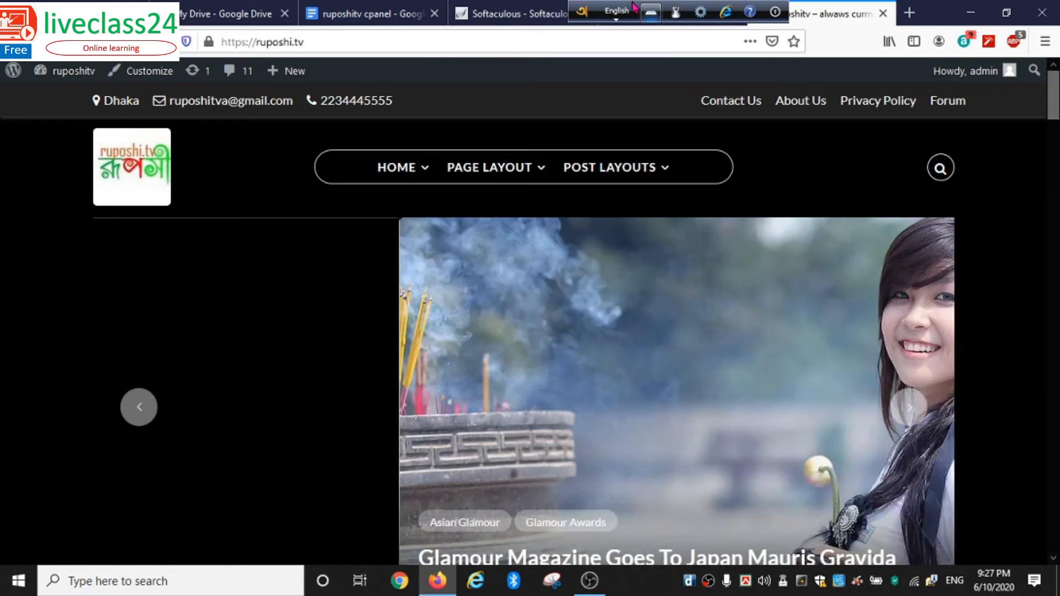
# Open the Main Menu (Primary) for editing in the site admin and add the Admission page to it
pyautogui.click(640, 13)
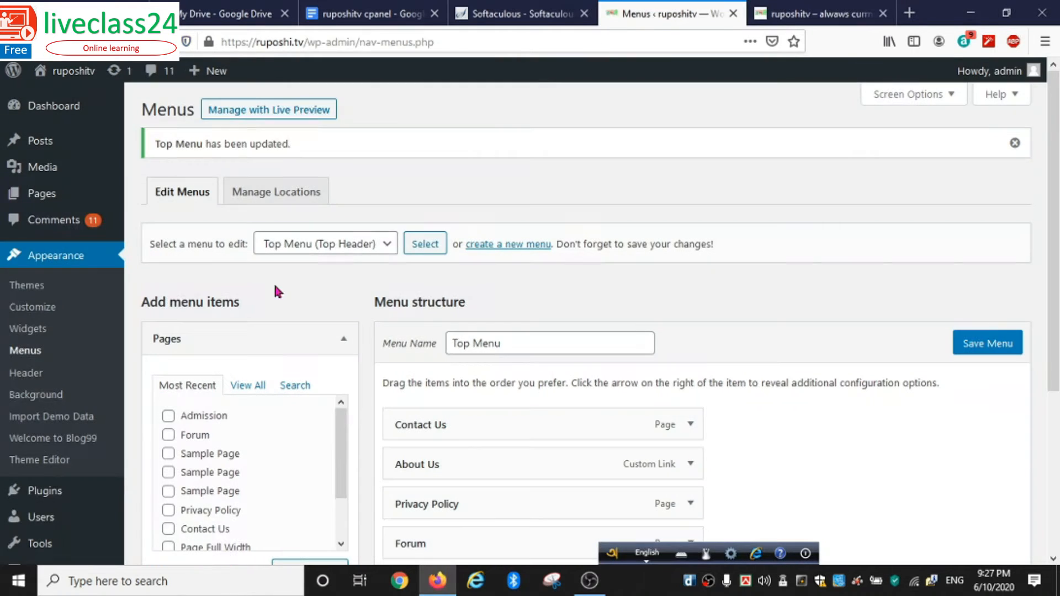
pyautogui.click(386, 249)
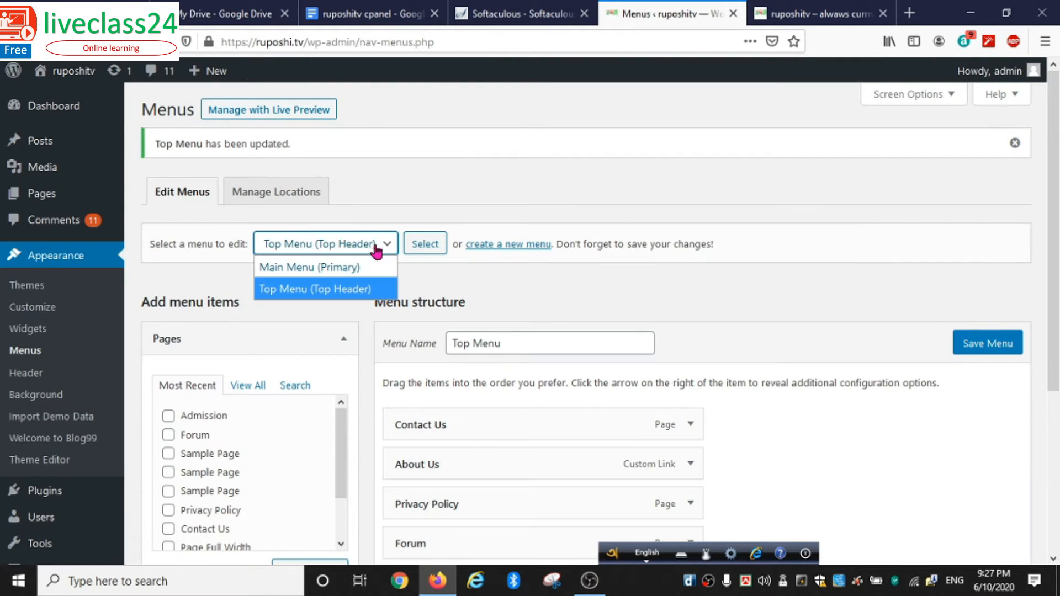
pyautogui.click(323, 268)
pyautogui.click(420, 246)
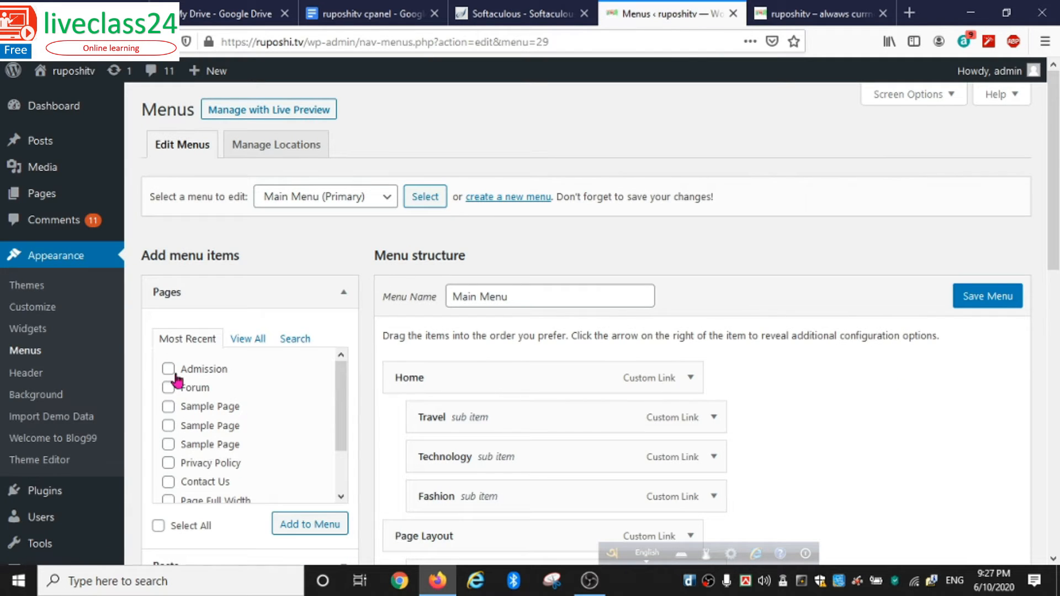
pyautogui.click(169, 369)
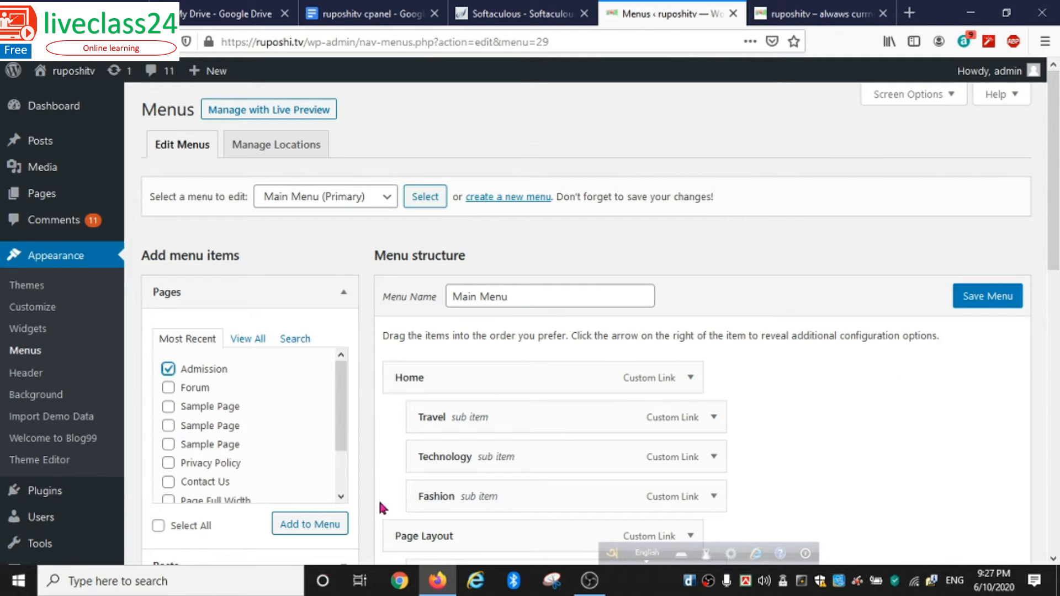
pyautogui.click(310, 525)
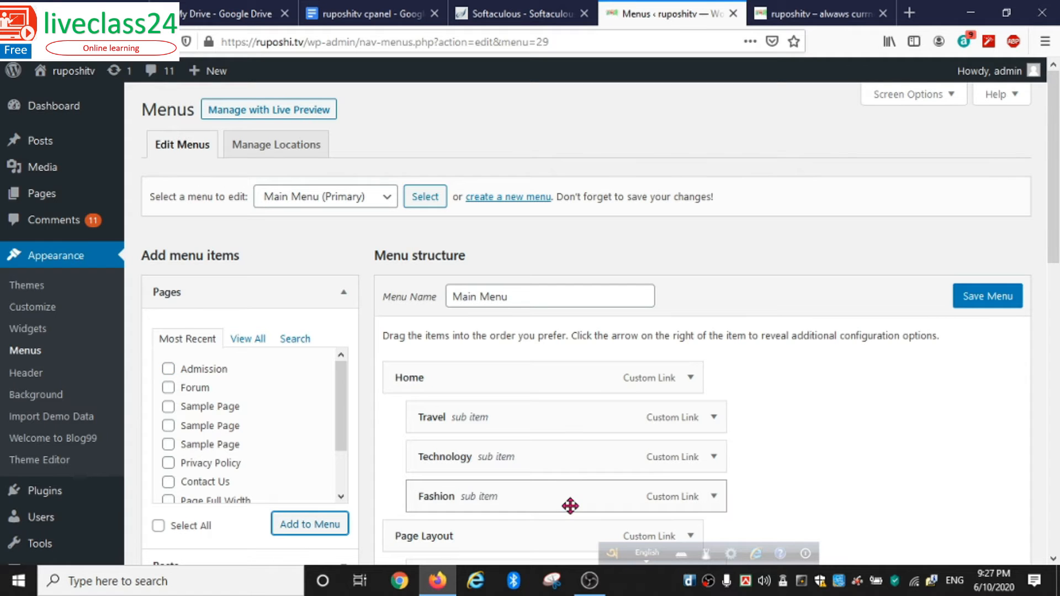
# Review the Main Menu structure, save the menu and reload the live home page to check the header
pyautogui.scroll(-4, 618, 430)
pyautogui.scroll(-7, 581, 395)
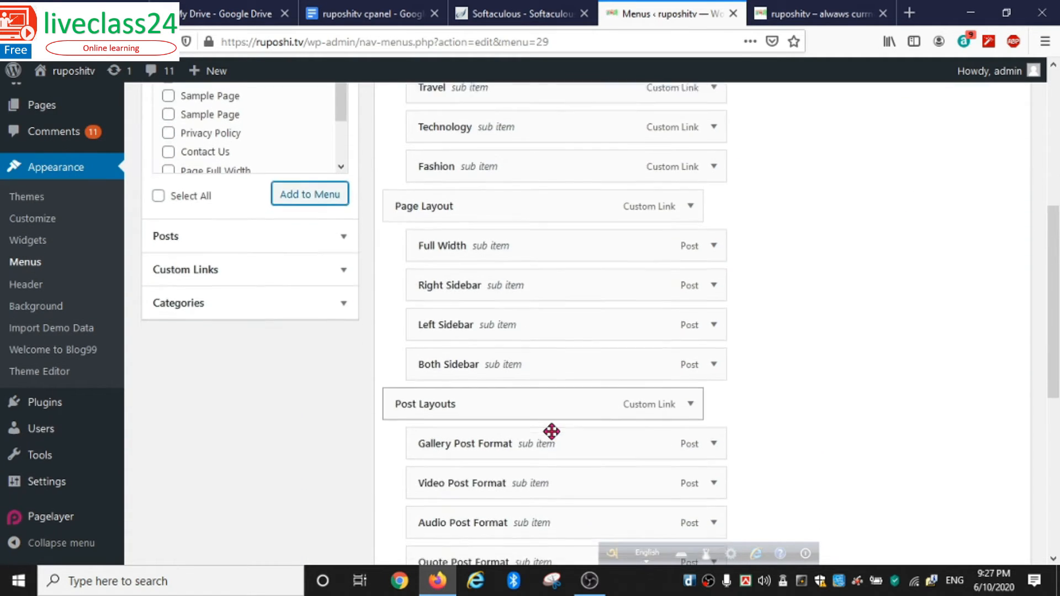
pyautogui.scroll(3, 489, 367)
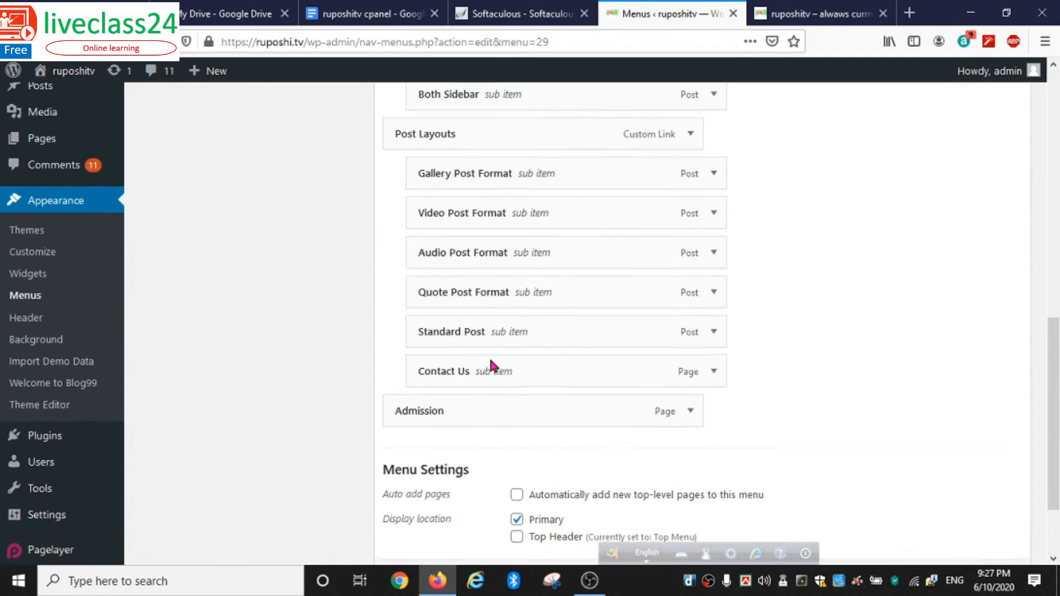
pyautogui.scroll(7, 883, 409)
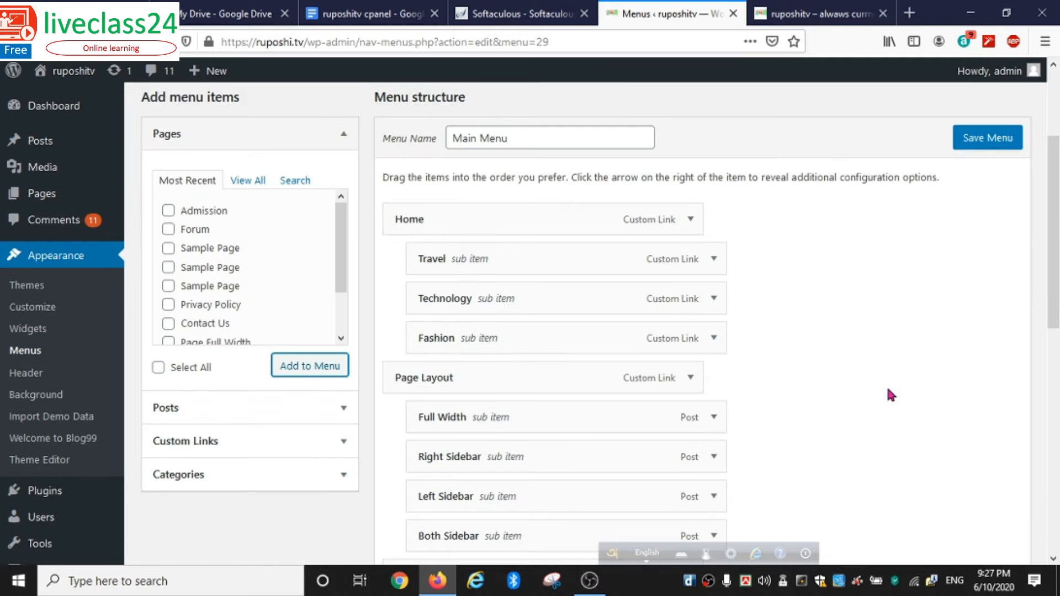
pyautogui.scroll(-4, 887, 293)
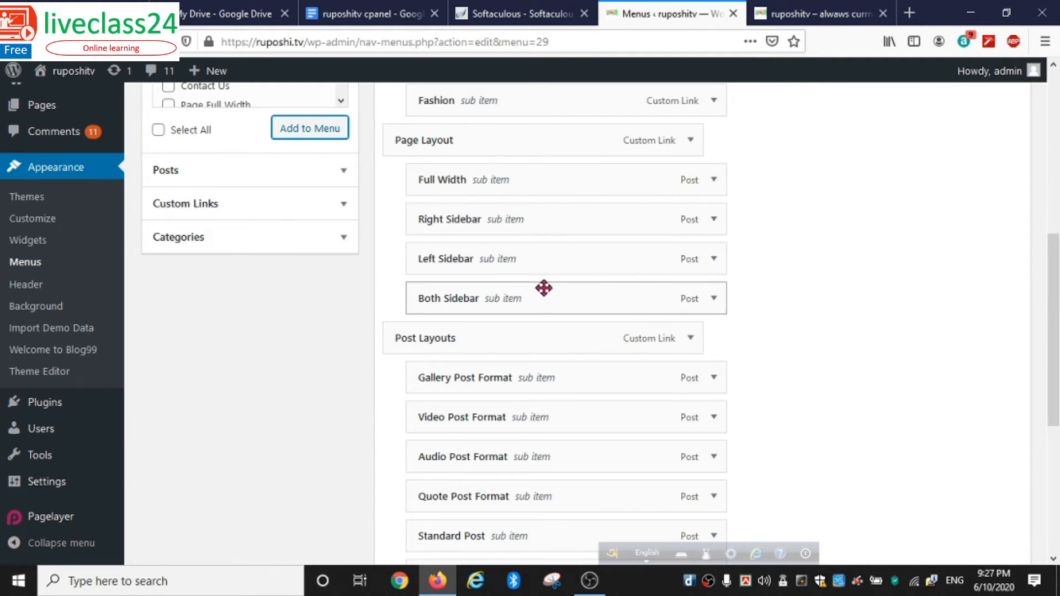
pyautogui.scroll(-2, 544, 324)
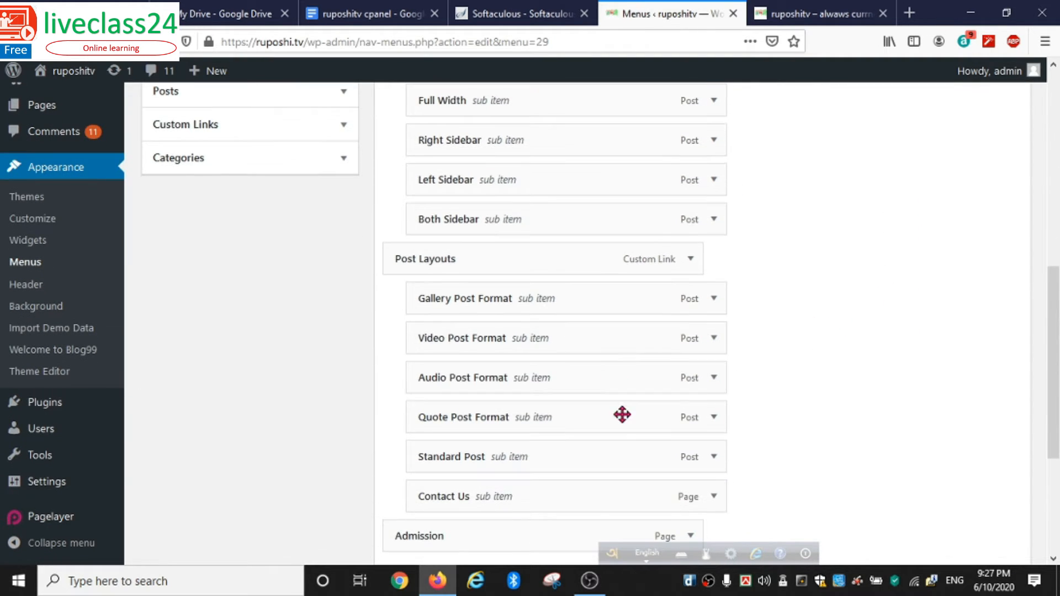
pyautogui.scroll(5, 841, 292)
pyautogui.click(979, 141)
pyautogui.click(772, 13)
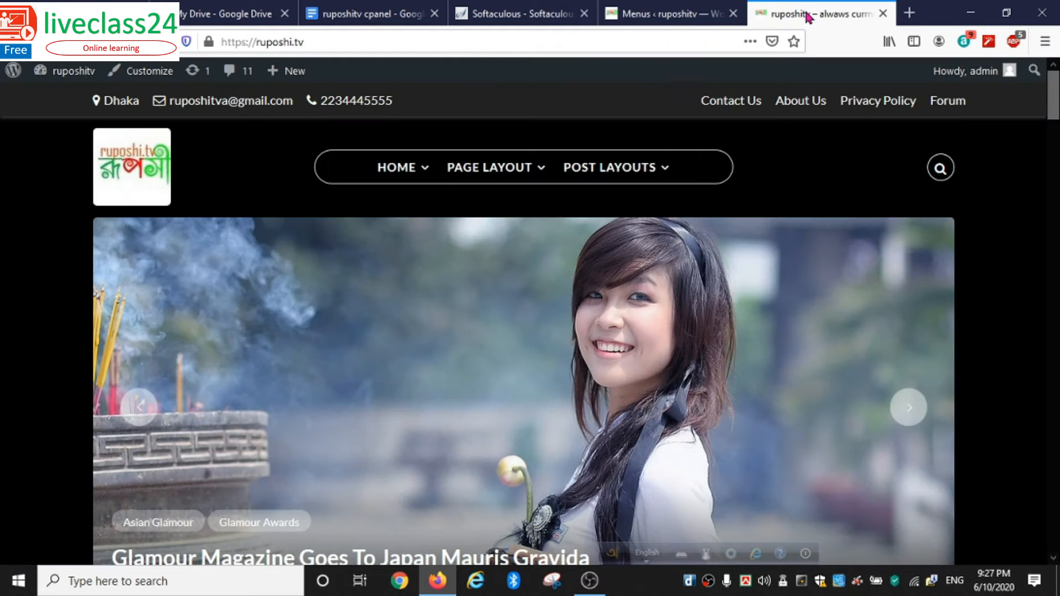
pyautogui.press('F5')
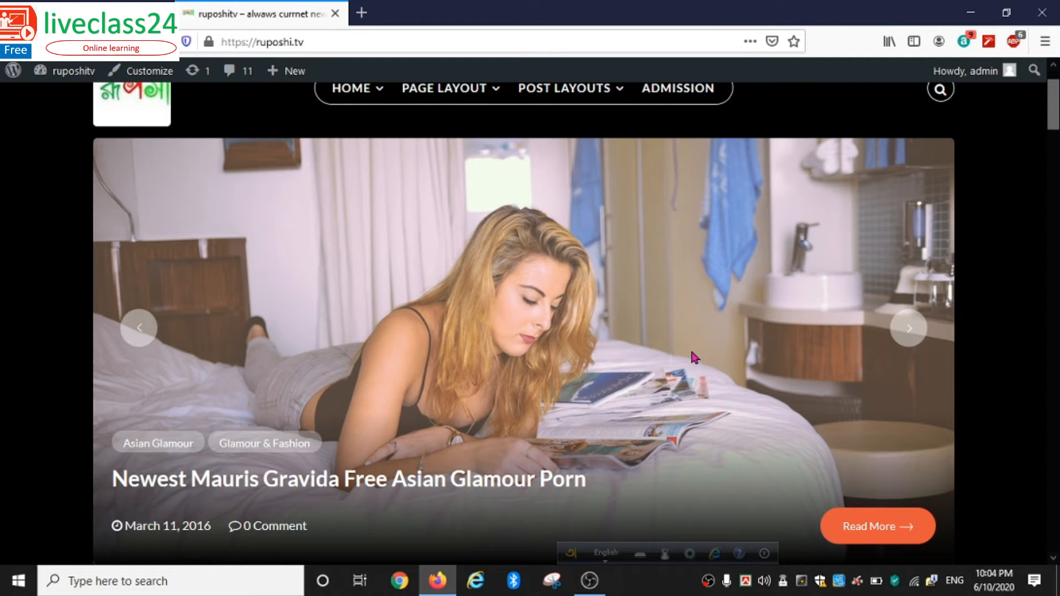
# Examine the live home page's slider, category sections, post grid and sidebar widgets
pyautogui.scroll(-10, 709, 388)
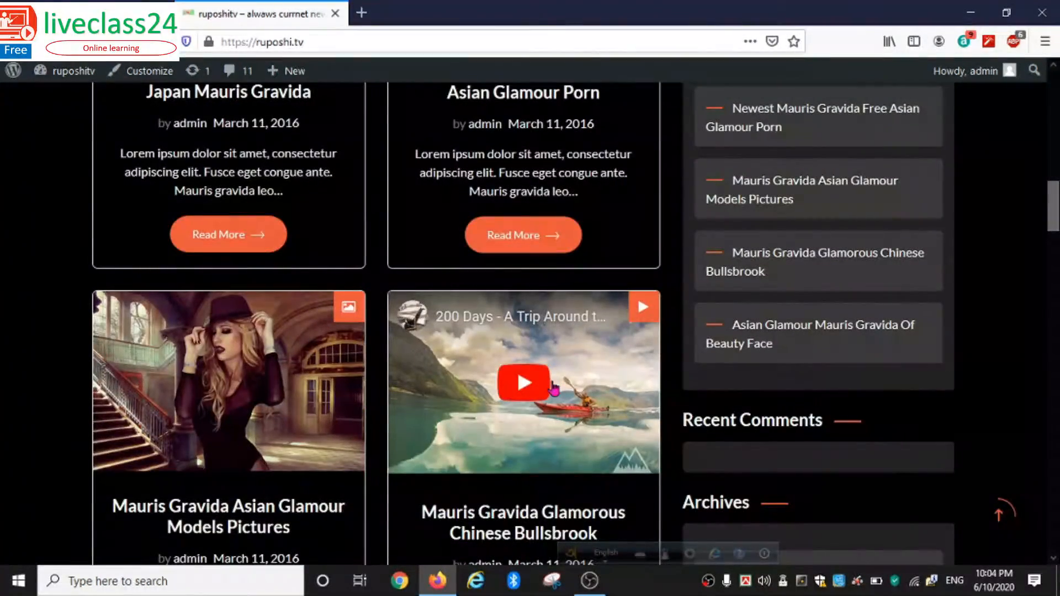
pyautogui.scroll(-15, 552, 388)
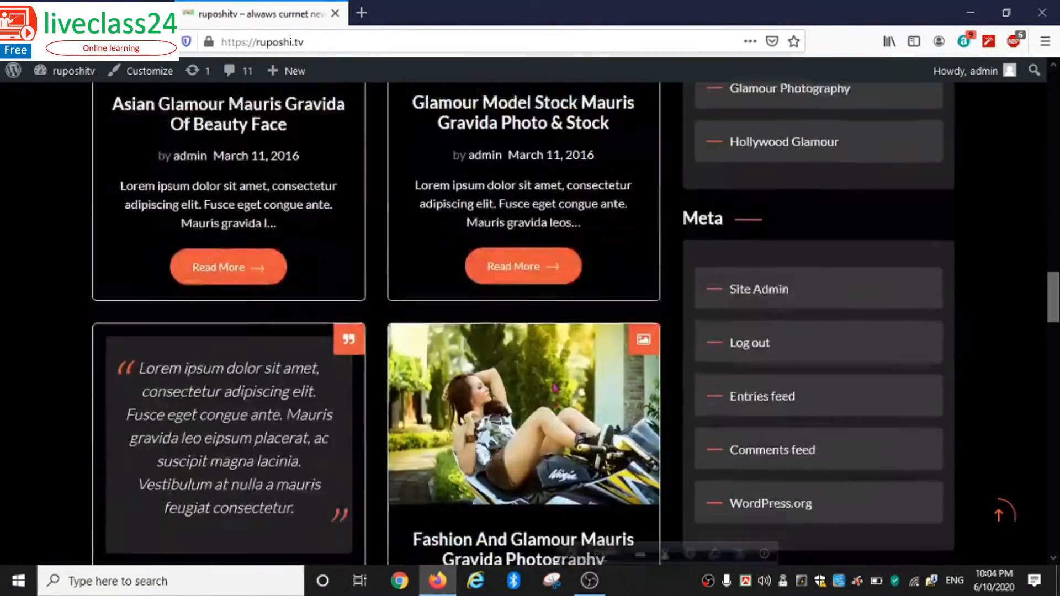
pyautogui.scroll(4, 554, 386)
pyautogui.scroll(10, 554, 388)
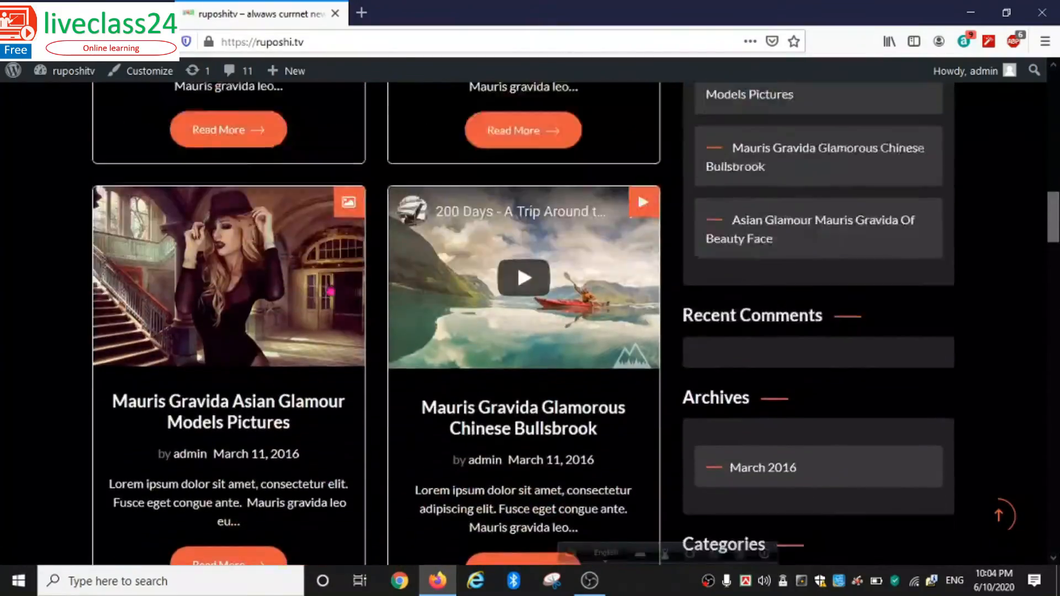
pyautogui.scroll(12, 456, 428)
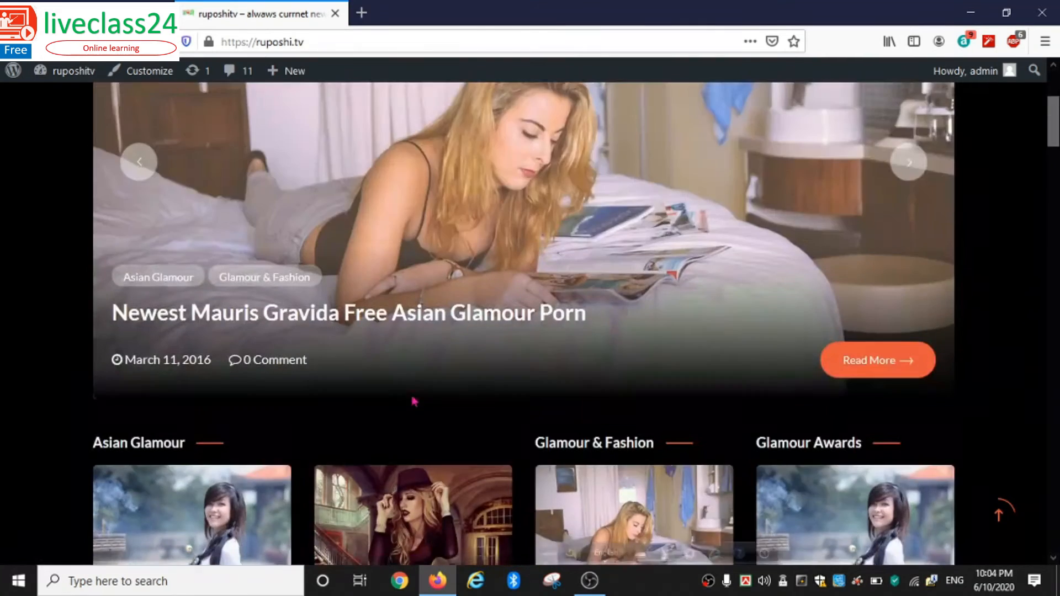
pyautogui.scroll(-4, 568, 365)
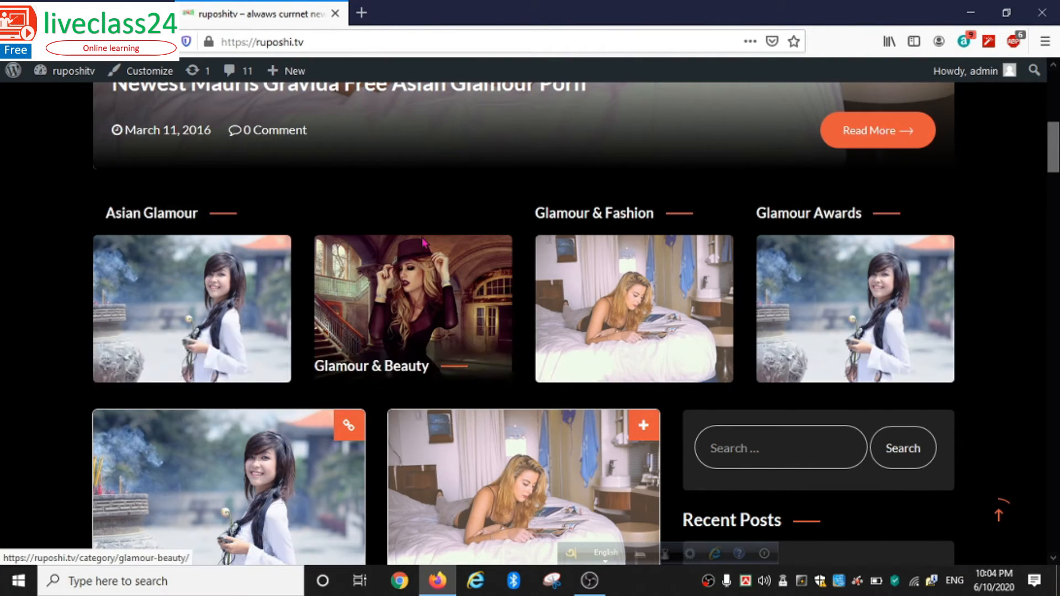
pyautogui.scroll(6, 397, 232)
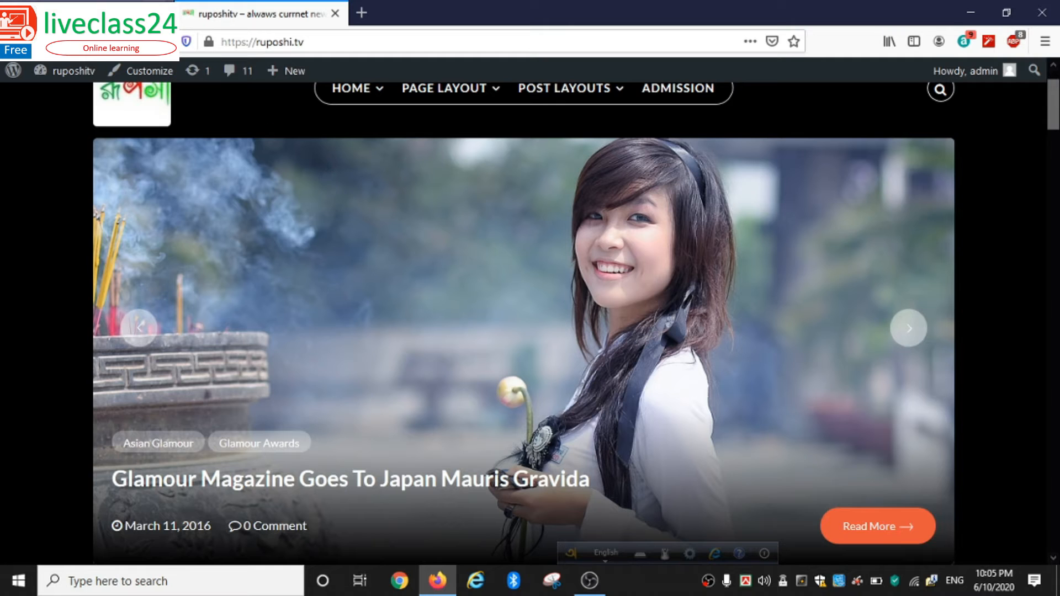
# Start a new post in the site admin titled "My photo" and fill its body with a line of placeholder text
pyautogui.click(111, 13)
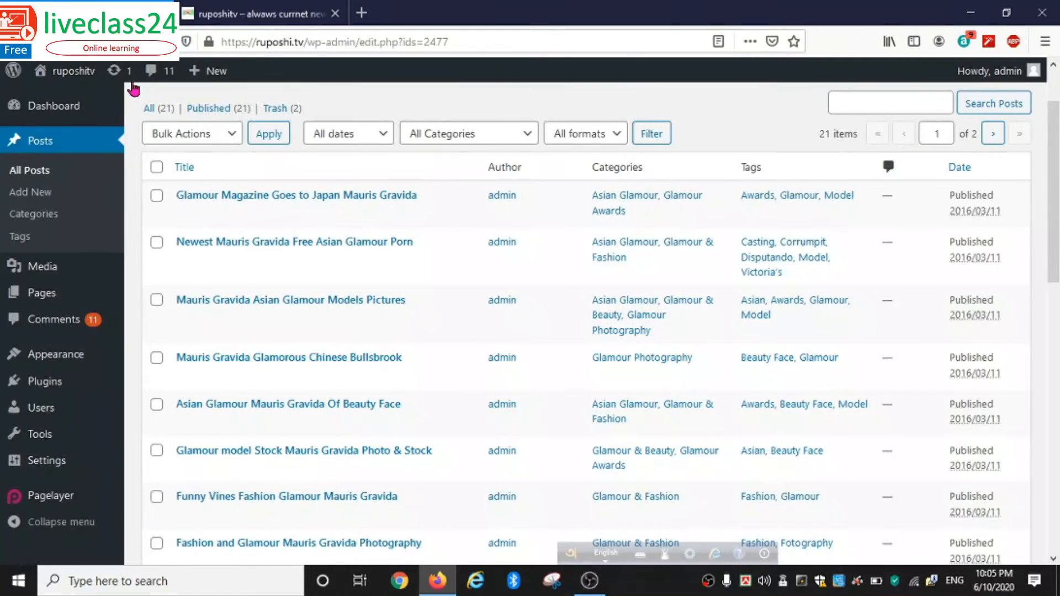
pyautogui.click(29, 194)
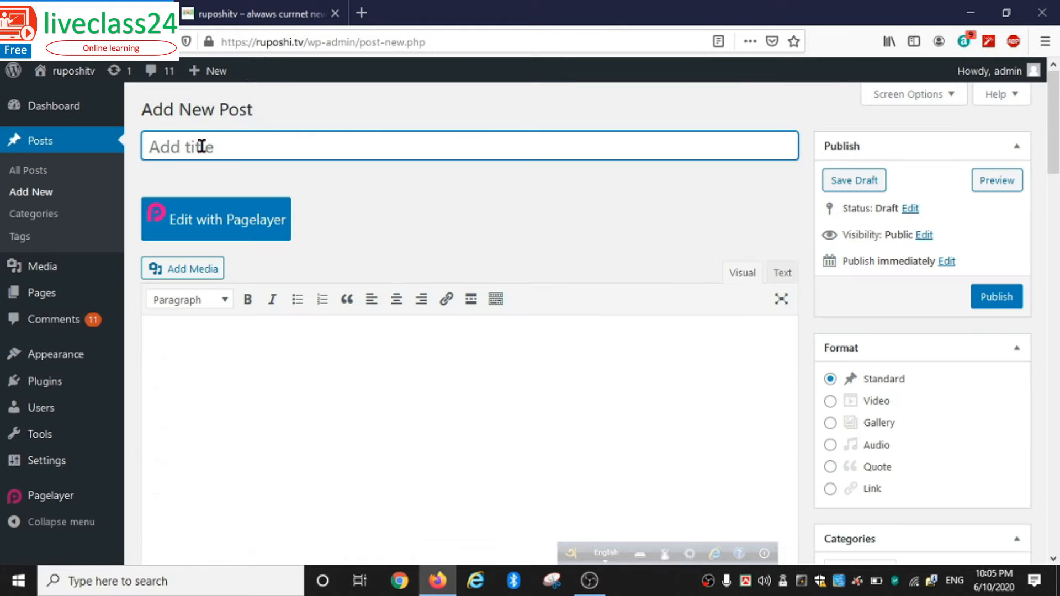
pyautogui.write('My photo')
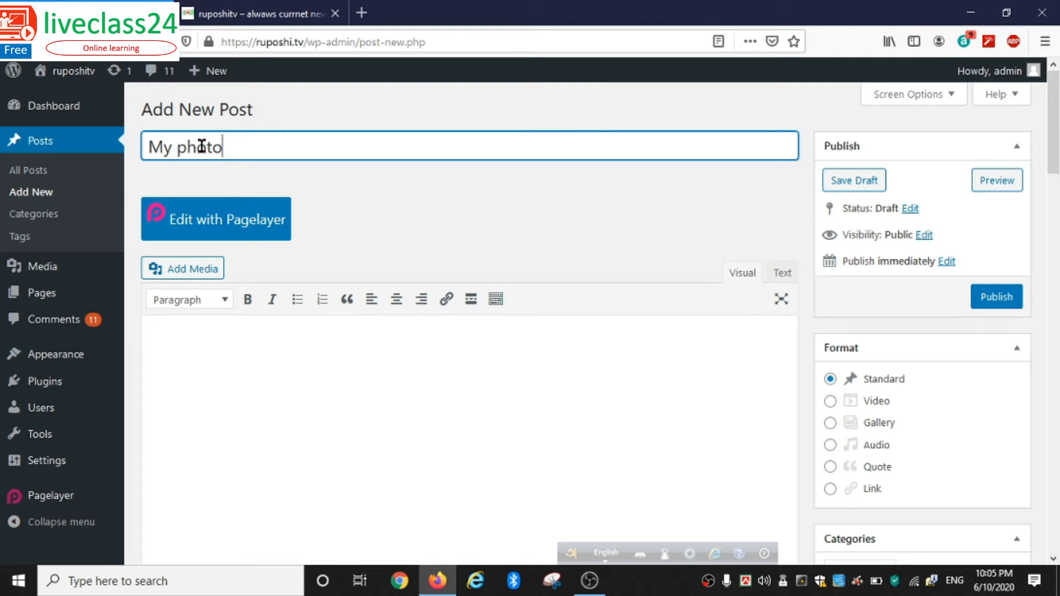
pyautogui.click(199, 364)
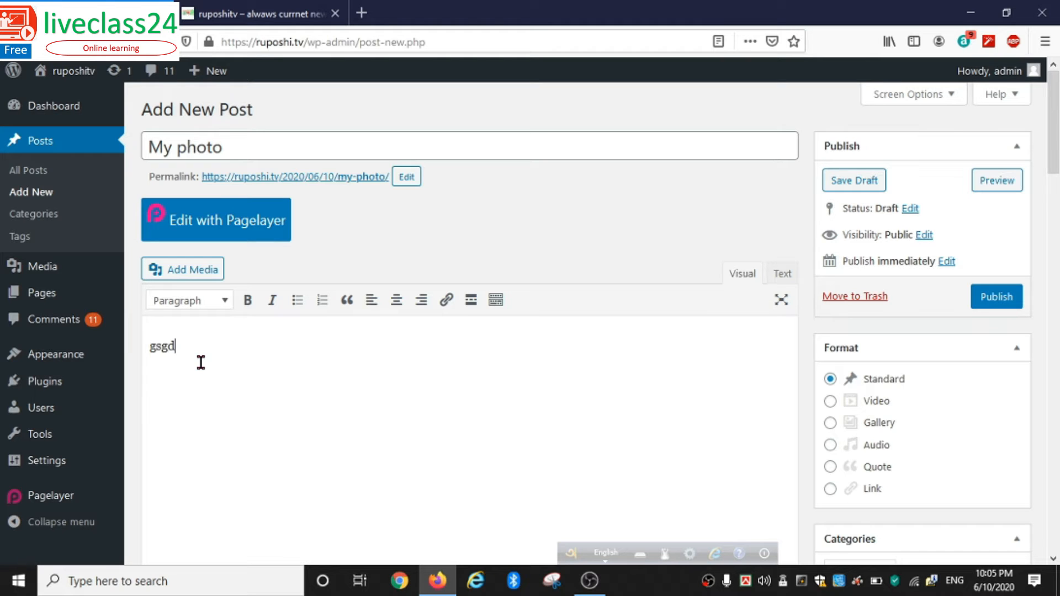
pyautogui.write('kk  kdkdkdkkd kdkkdkkd kdkd')
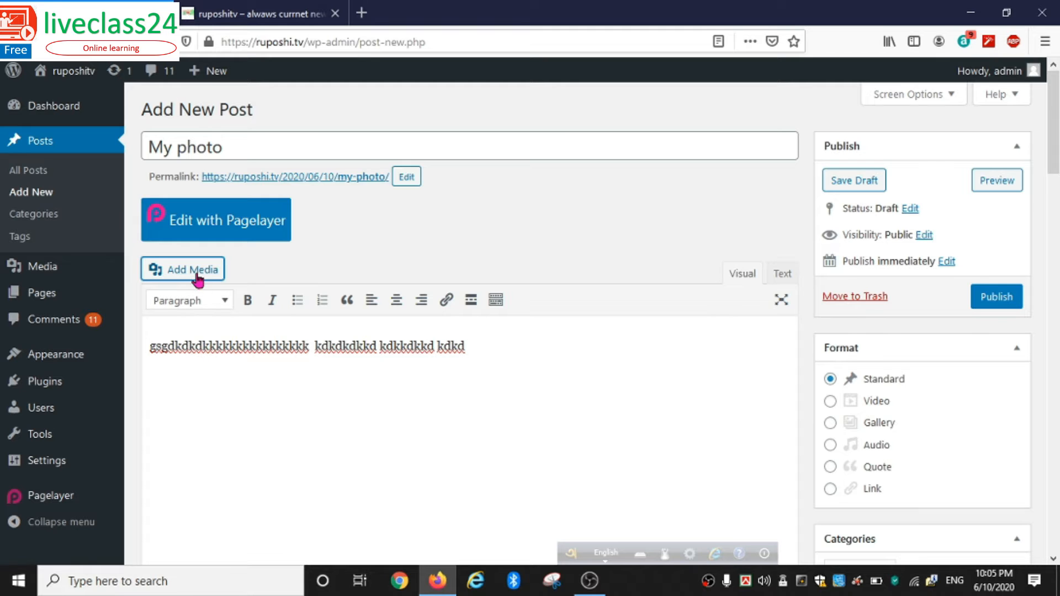
# Upload the Capture image from the Desktop folder adda > cu 1 2 and insert it into the post body after the text
pyautogui.click(193, 270)
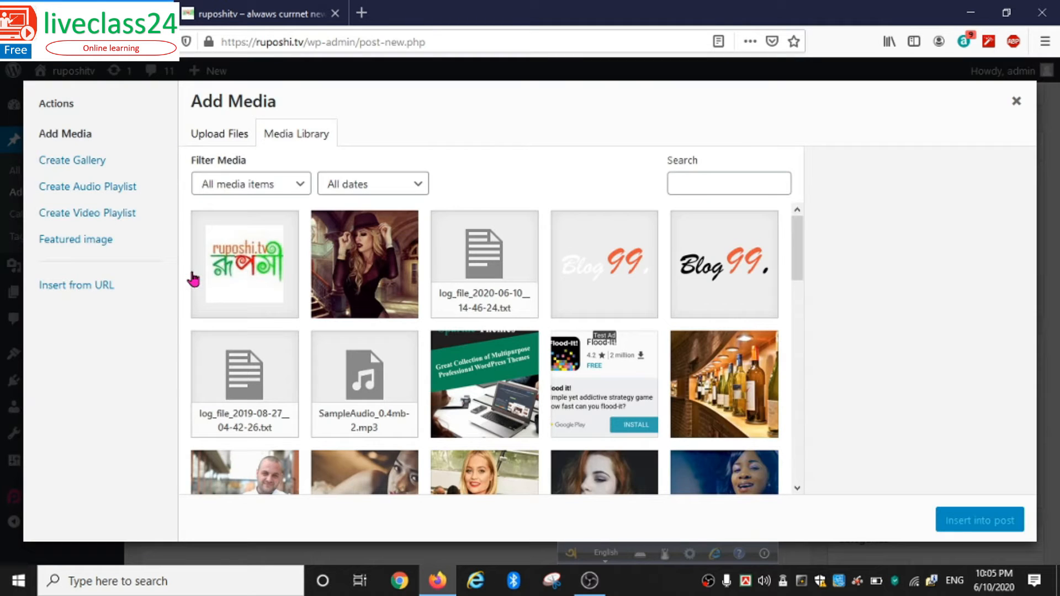
pyautogui.click(223, 137)
pyautogui.click(607, 346)
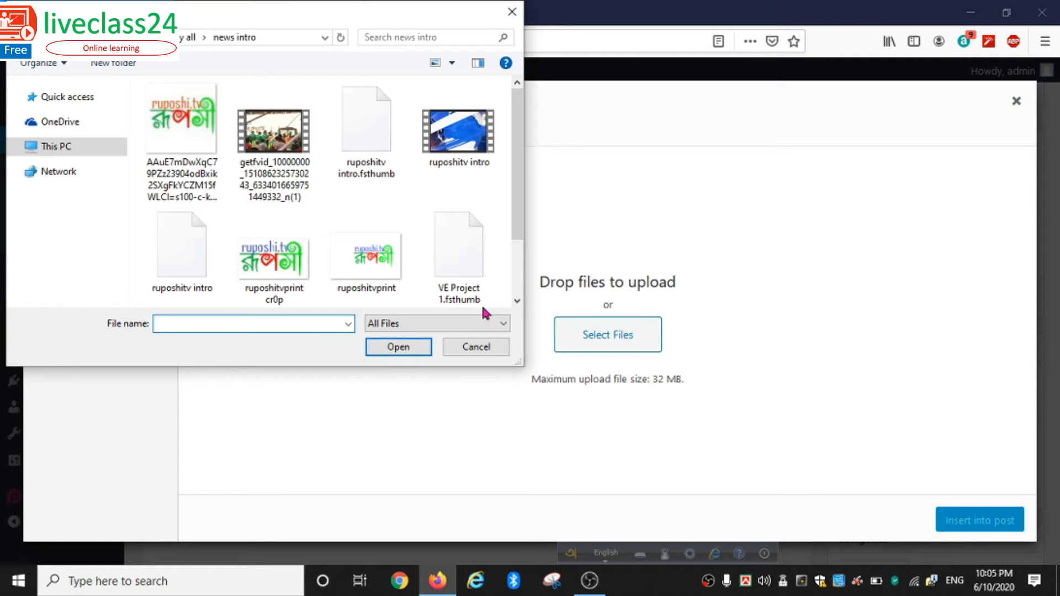
pyautogui.scroll(3, 124, 150)
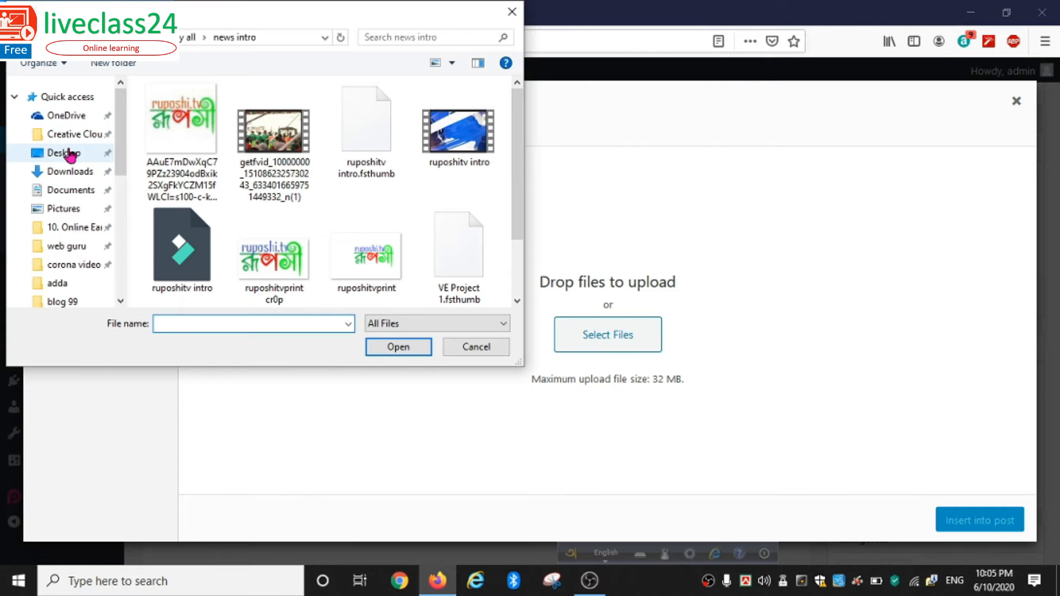
pyautogui.click(69, 154)
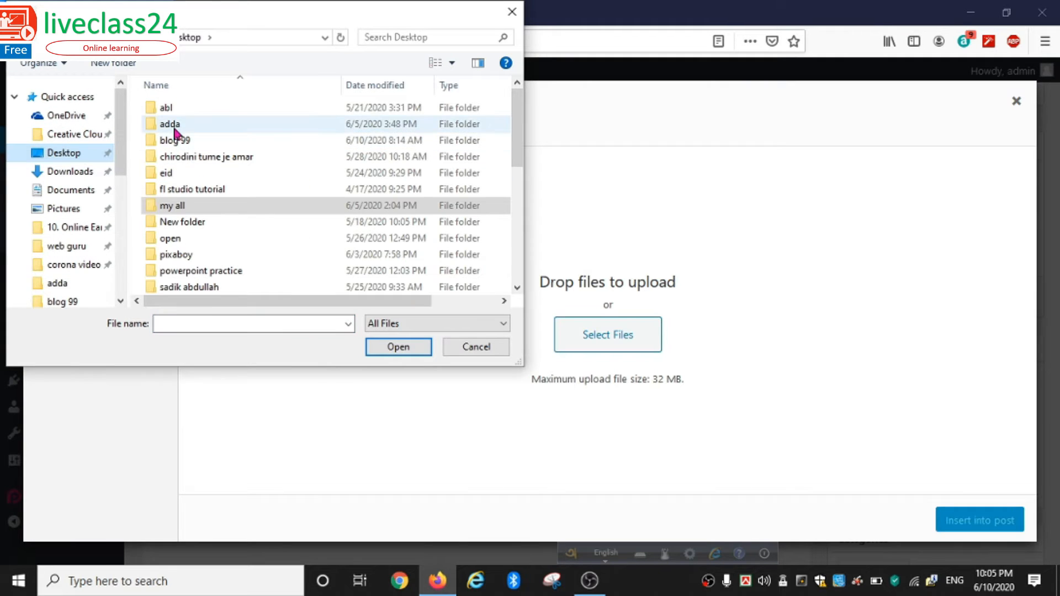
pyautogui.doubleClick(169, 124)
pyautogui.doubleClick(186, 134)
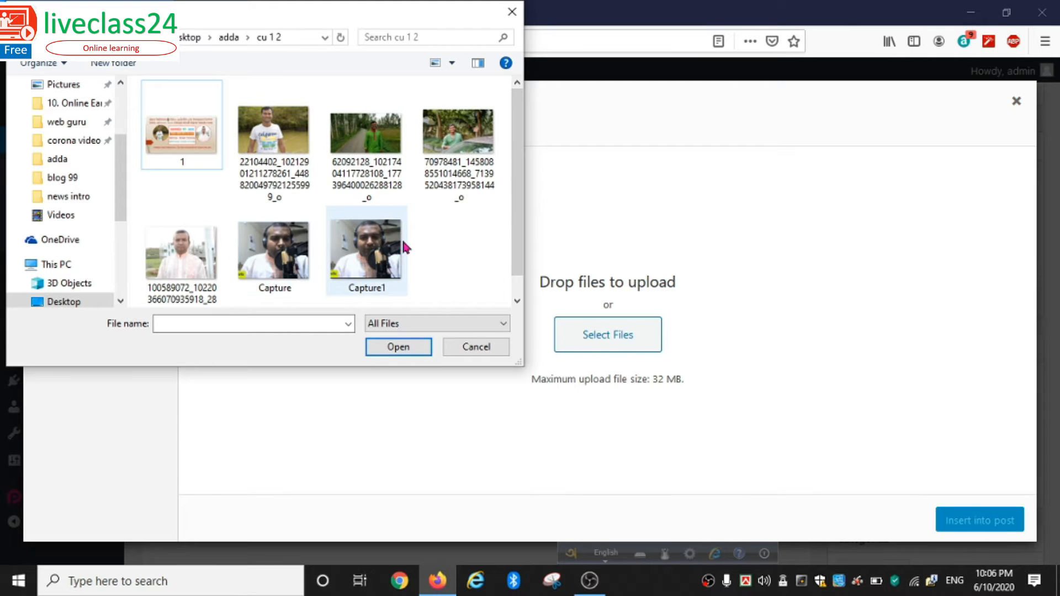
pyautogui.click(271, 256)
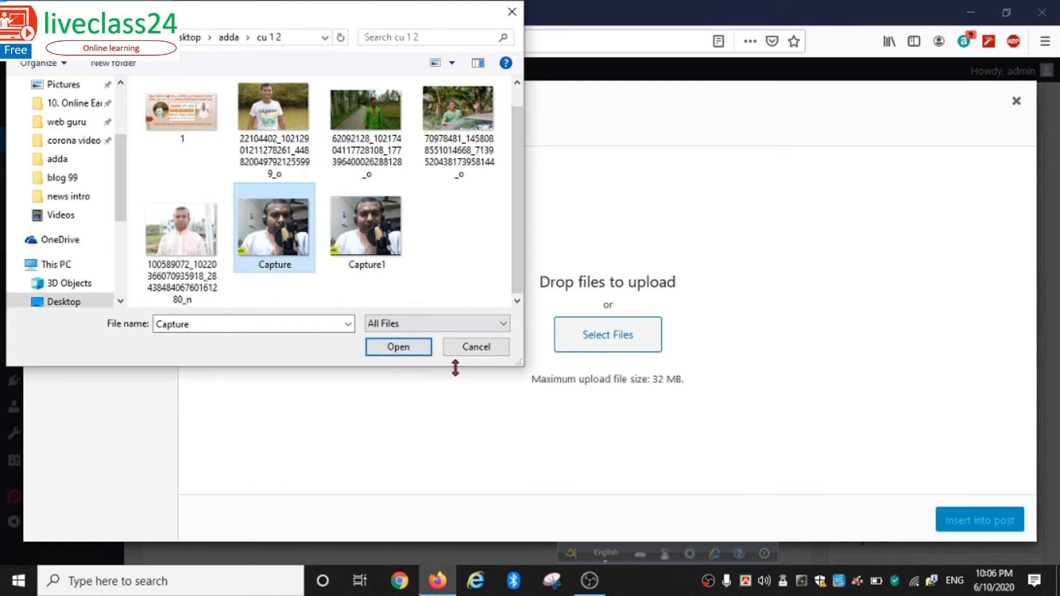
pyautogui.click(408, 351)
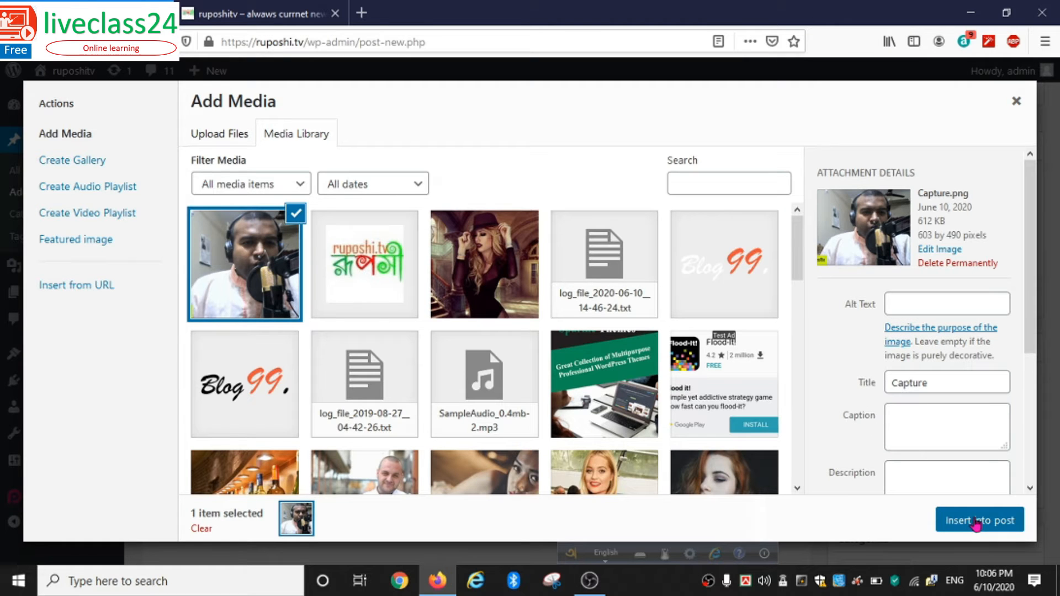
pyautogui.click(975, 527)
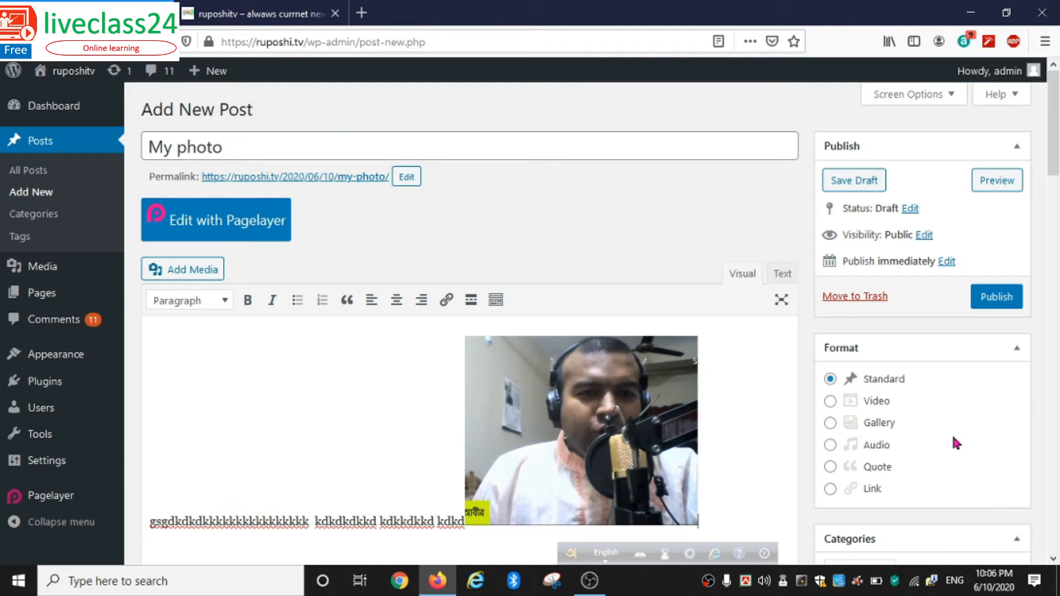
# Set the uploaded Capture.png as the post's featured image
pyautogui.scroll(-10, 764, 380)
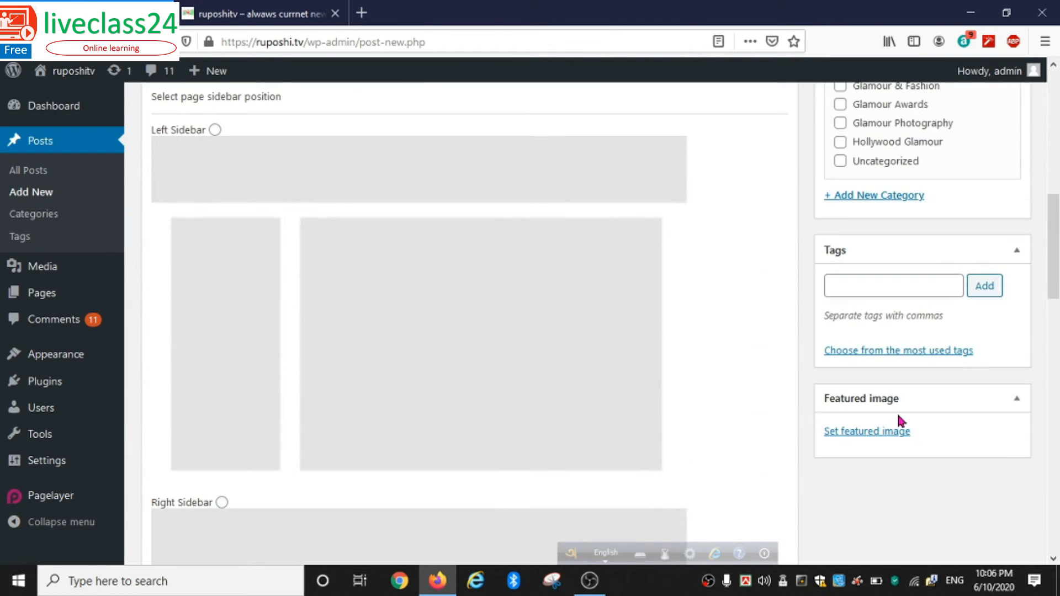
pyautogui.click(872, 431)
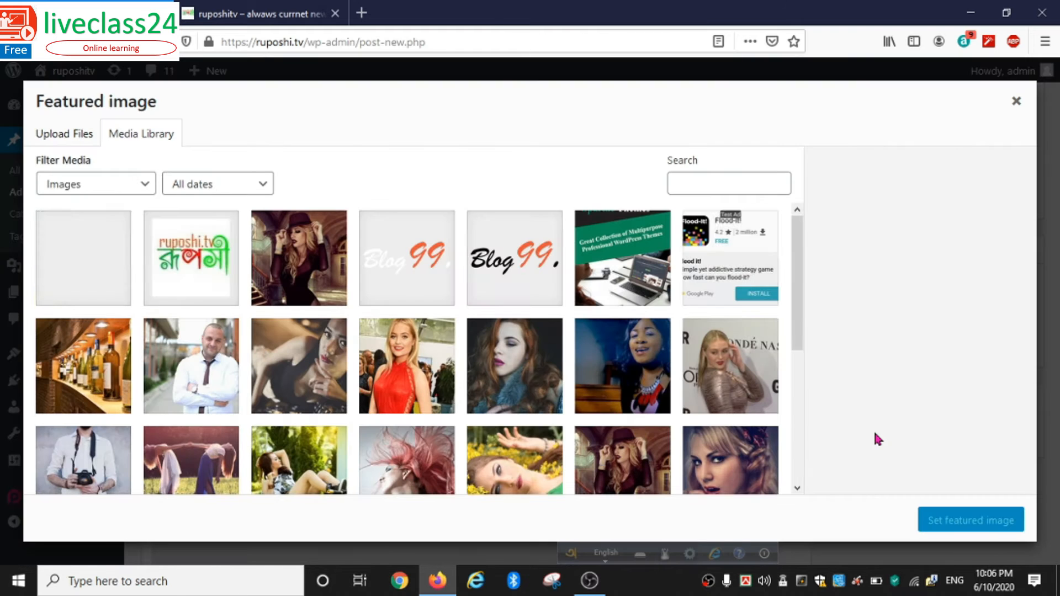
pyautogui.click(93, 249)
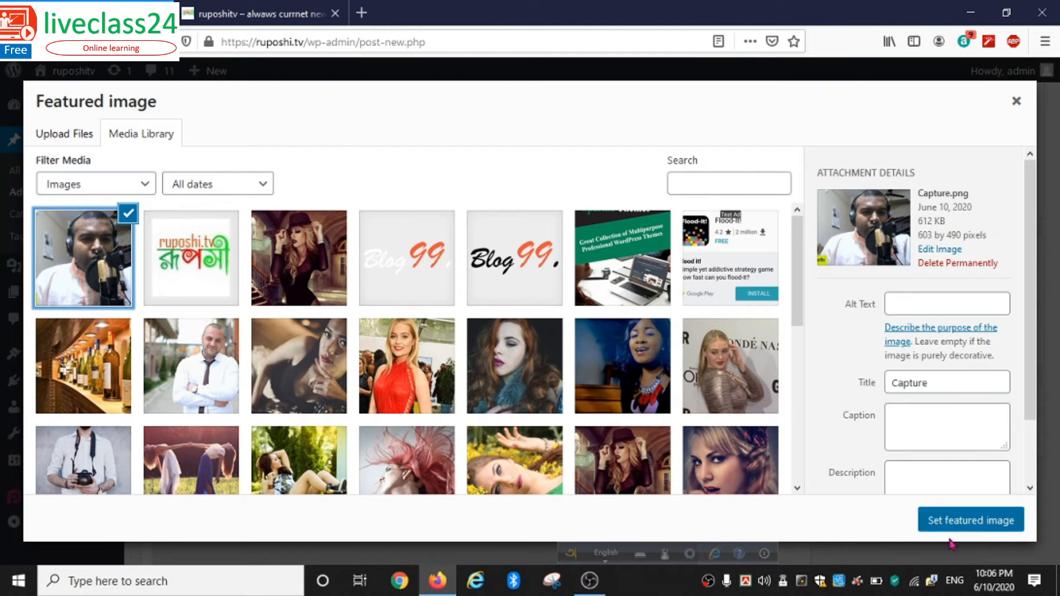
pyautogui.click(976, 522)
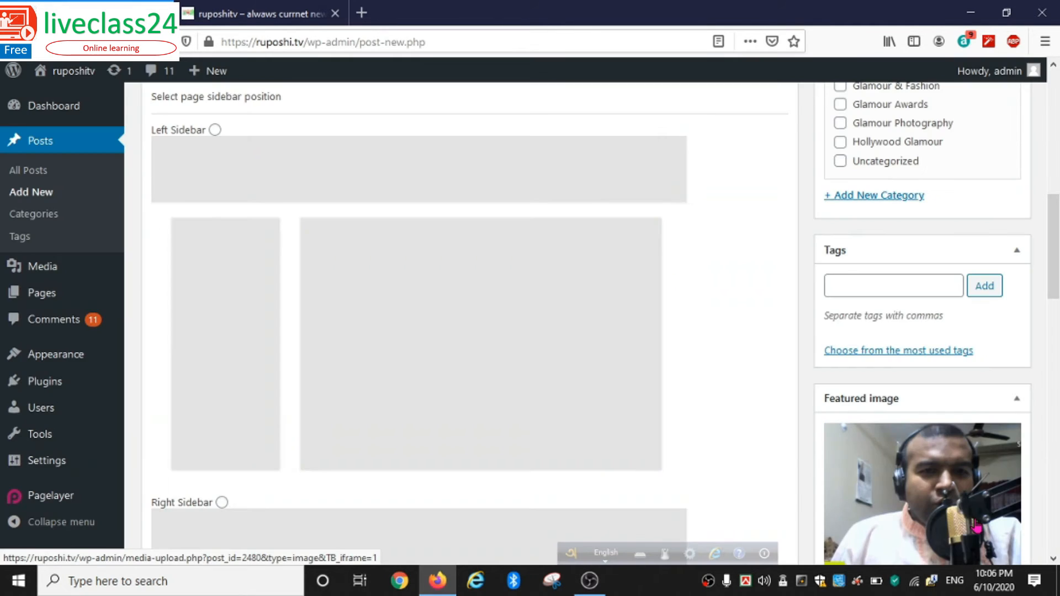
# Assign the "My photo" post to the Asian Glamour category and publish it
pyautogui.scroll(7, 963, 370)
pyautogui.scroll(1, 961, 353)
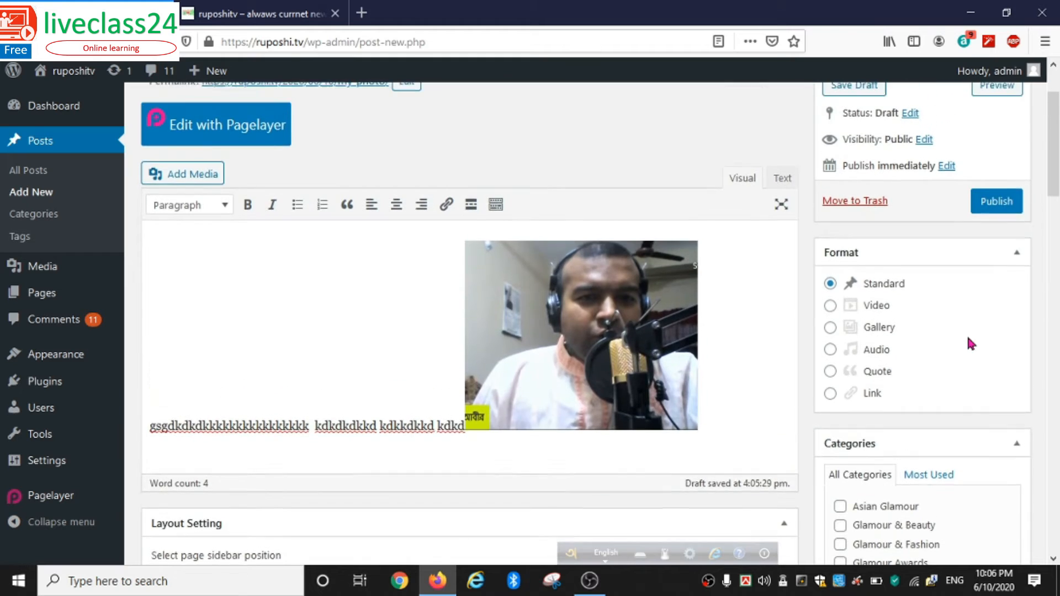
pyautogui.scroll(-4, 969, 344)
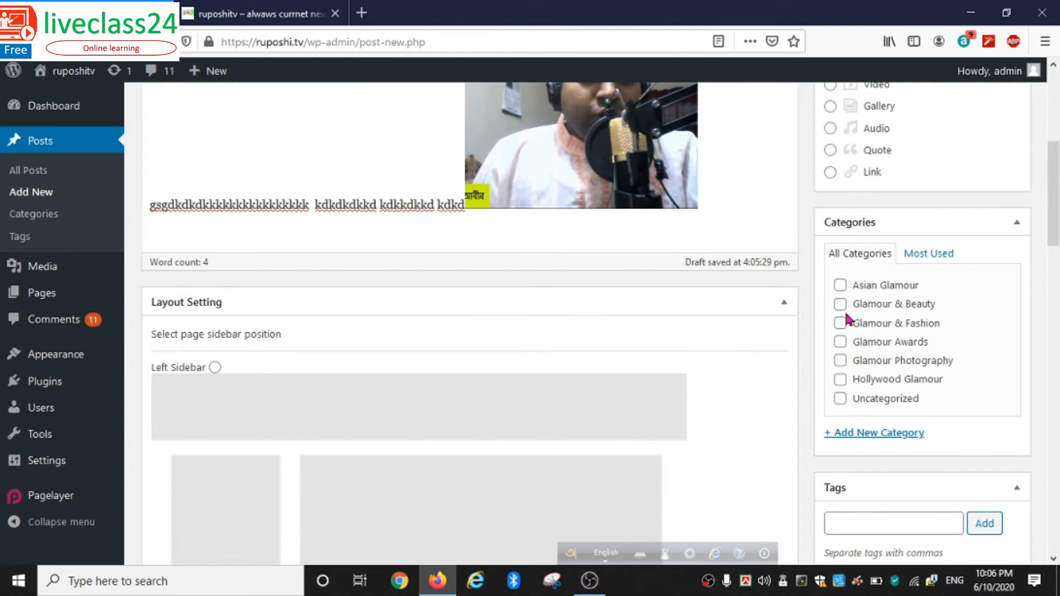
pyautogui.click(840, 286)
pyautogui.scroll(5, 905, 298)
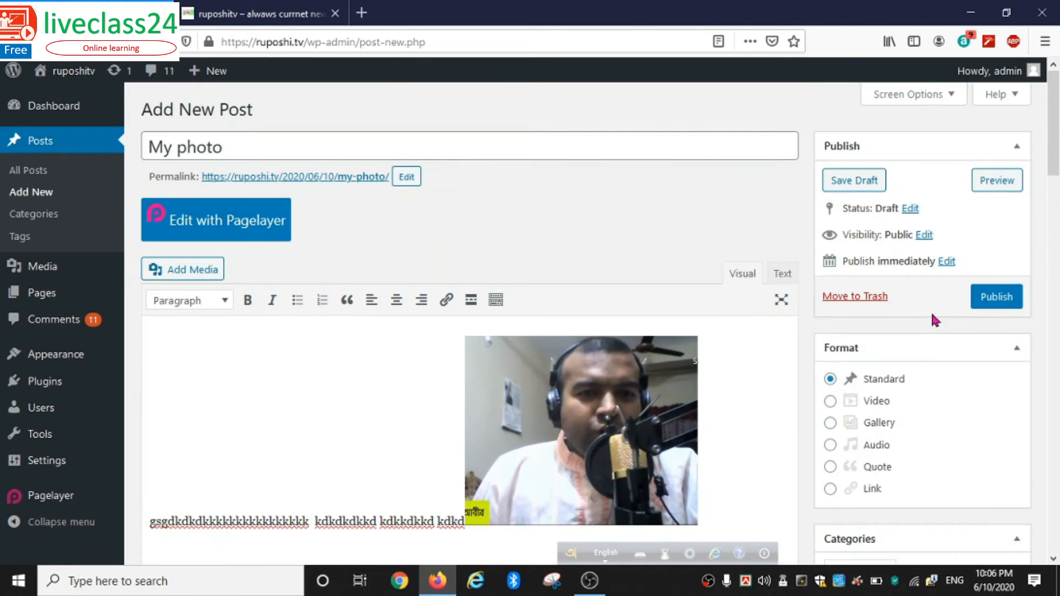
pyautogui.click(997, 297)
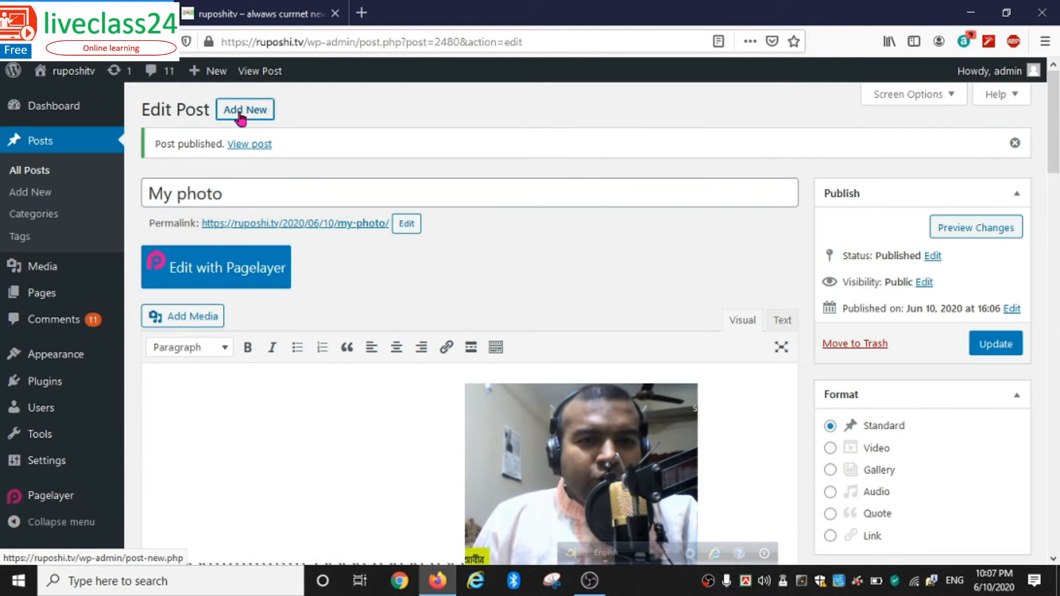
# Start another new post titled "My son's photo 1" and fill its body with a few lines of placeholder text
pyautogui.click(244, 109)
pyautogui.write("My son'")
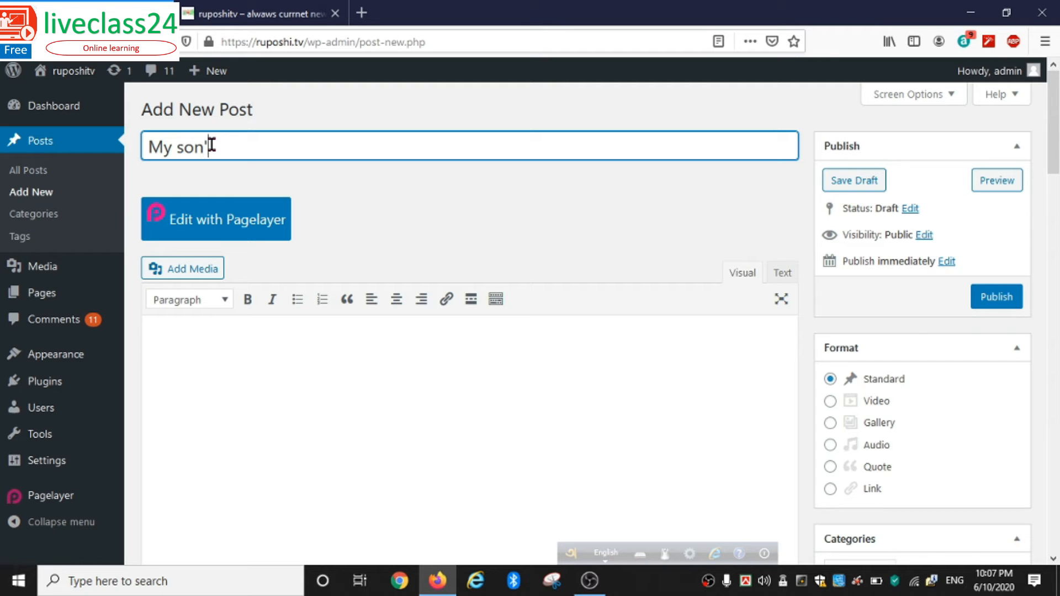
pyautogui.write('s ima')
pyautogui.write(' 1')
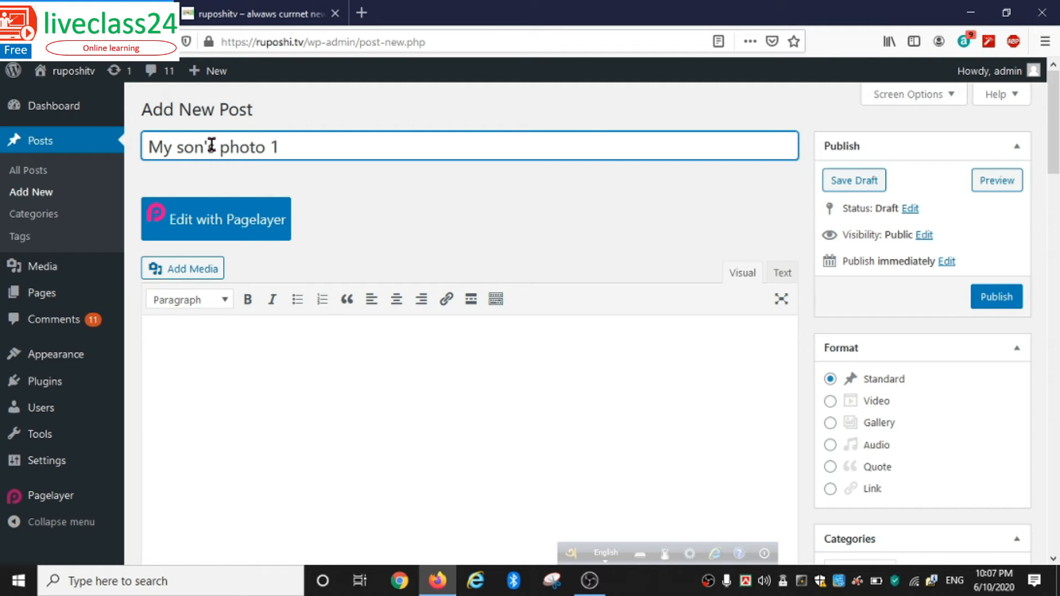
pyautogui.click(218, 358)
pyautogui.write('dddd kd kd dkkd kddkd fffdd')
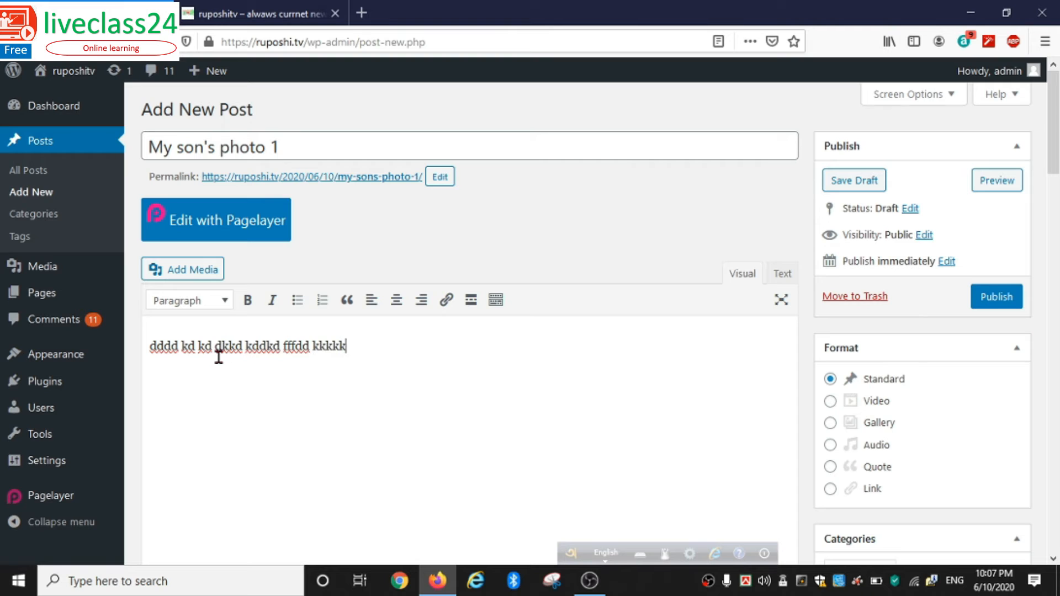
pyautogui.write('kkkkkkkkkkkkkkkkkkkkkkkkk')
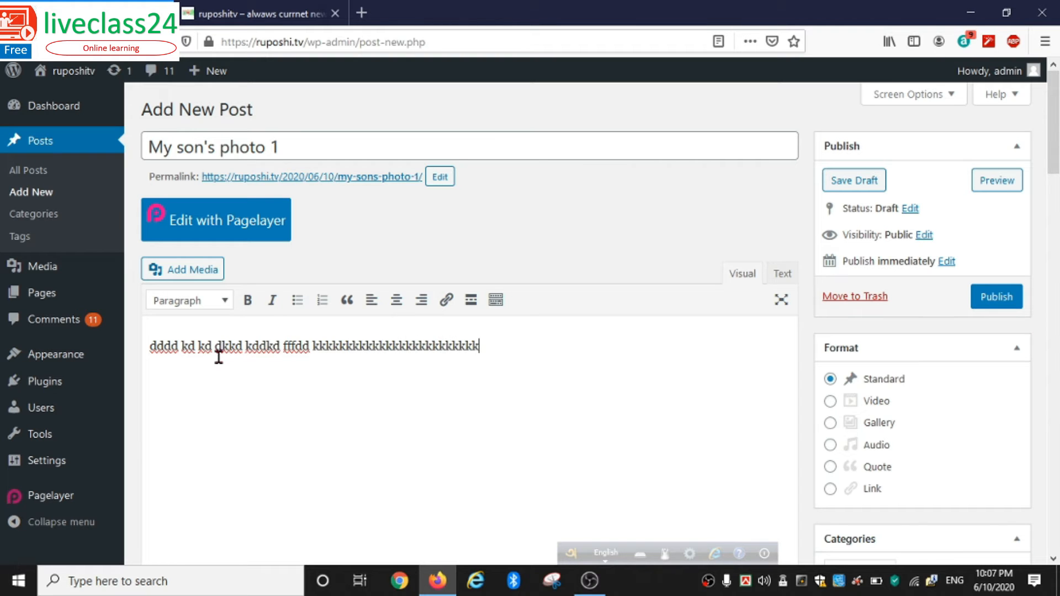
pyautogui.write('kkkkkkkkkkkkkkkkkkkkkkkkkkkkkkkkkkkkkkkkkkkkkkkkkkkkkkkkkkkkkkkkkkk')
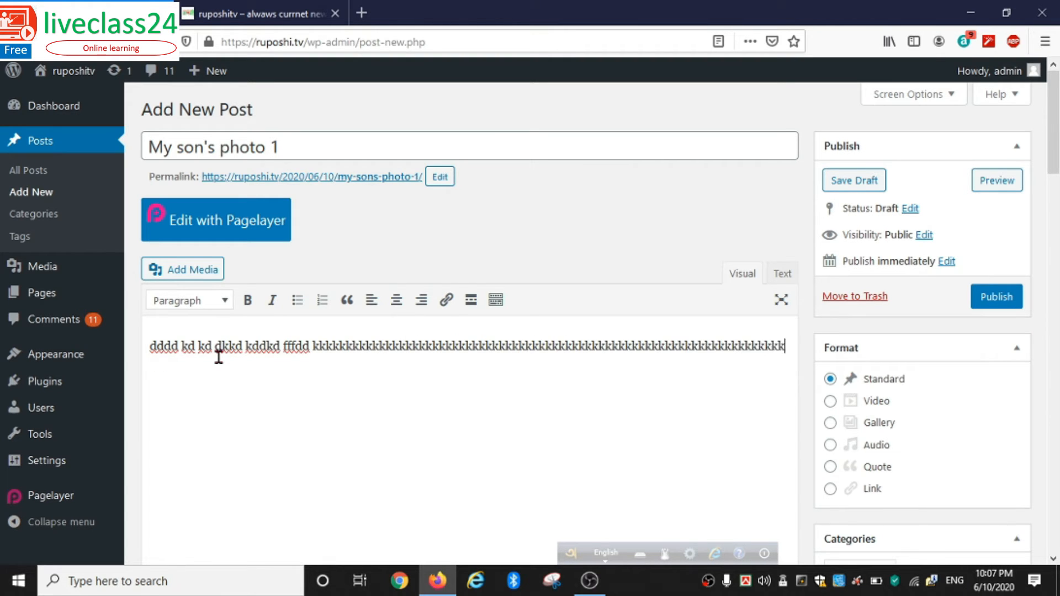
pyautogui.write('kkkkkkkkkkkkkkkkkkkkkkkkkkkkkkkkkkkkkkkkkkkkkkkkkkkkkkkkkkkkkkkkkkkkkkkkkkkkkkkkkkkkkkkkkkkkkkkkkkkkkkkkkkkkkk')
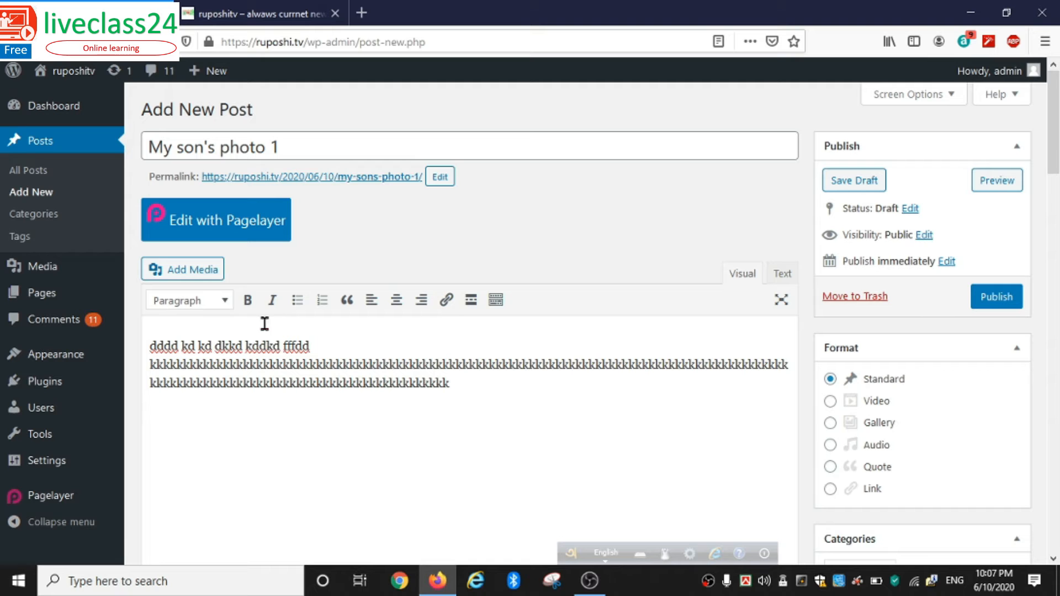
# Upload image 1 from the Desktop folder adda and insert it into the post body after the placeholder text
pyautogui.click(195, 274)
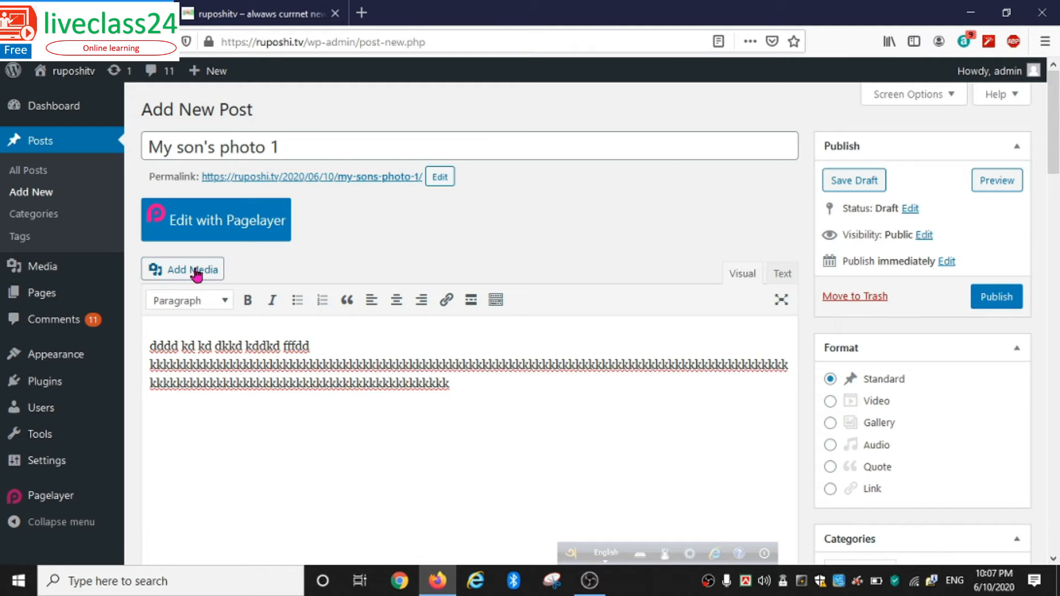
pyautogui.click(213, 138)
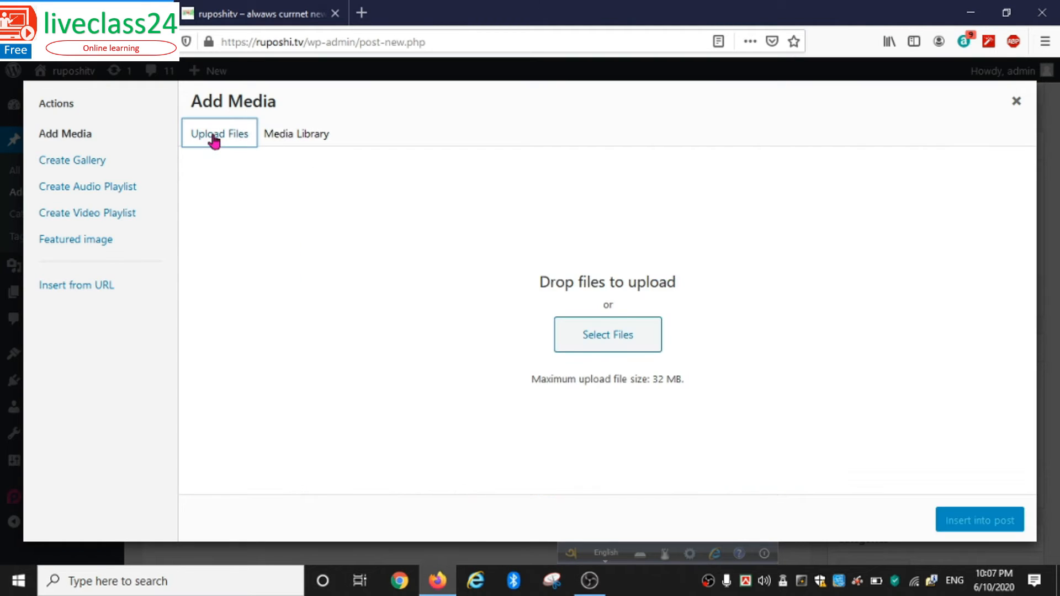
pyautogui.click(605, 335)
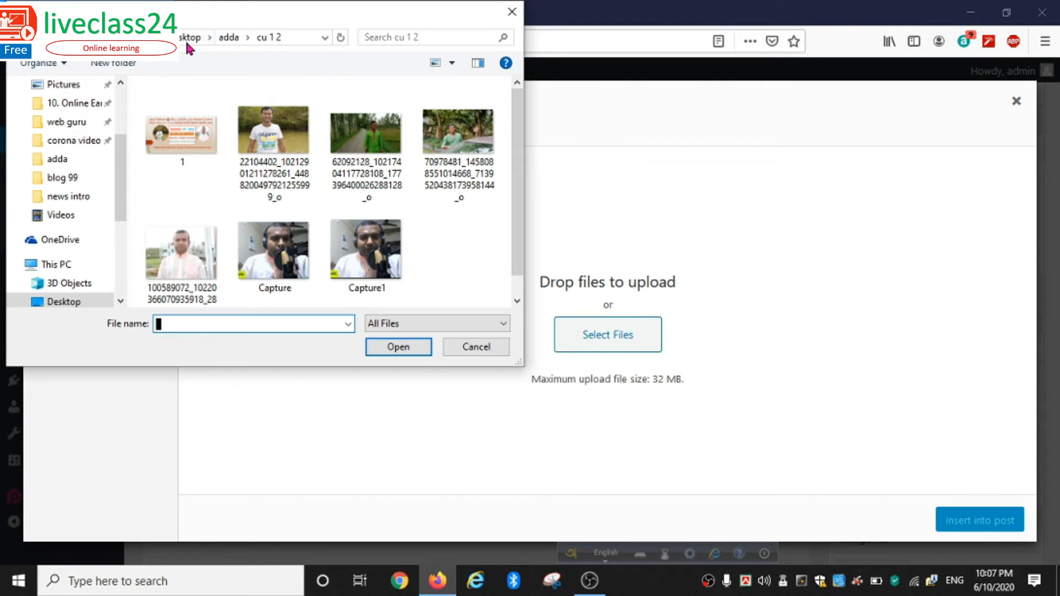
pyautogui.click(230, 38)
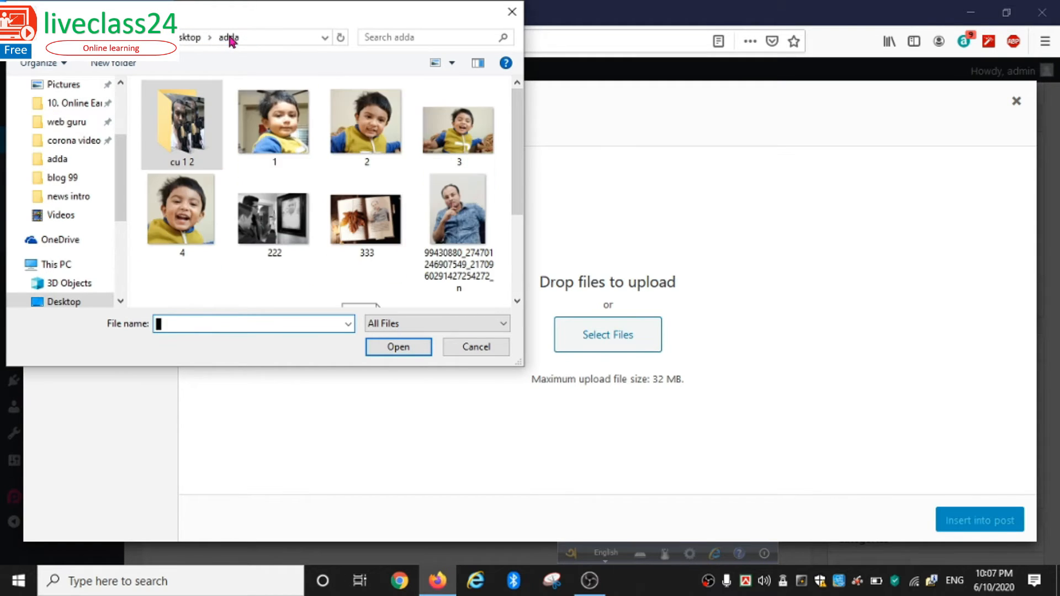
pyautogui.click(290, 131)
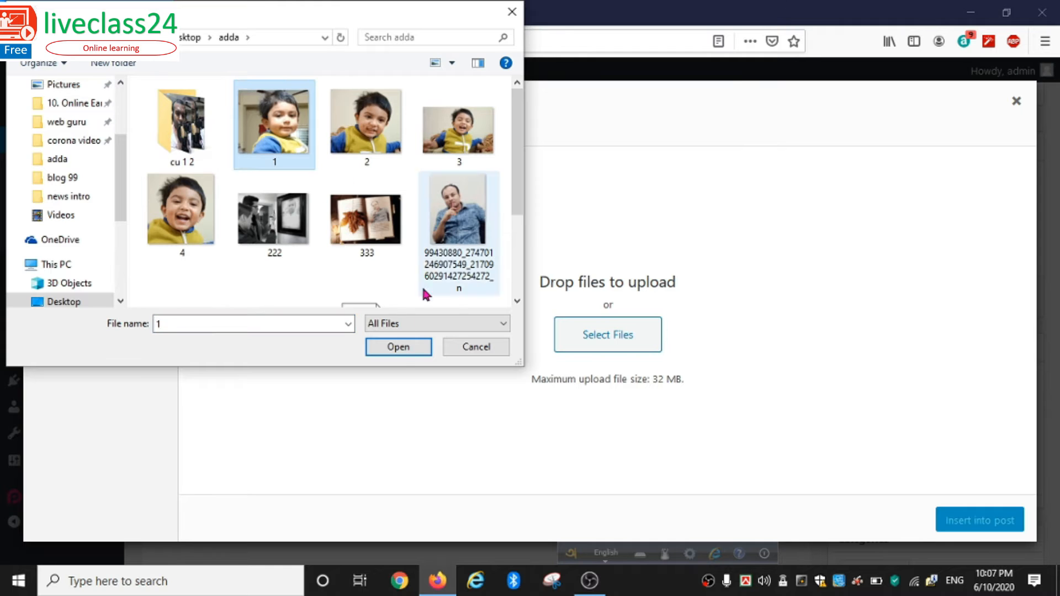
pyautogui.click(398, 347)
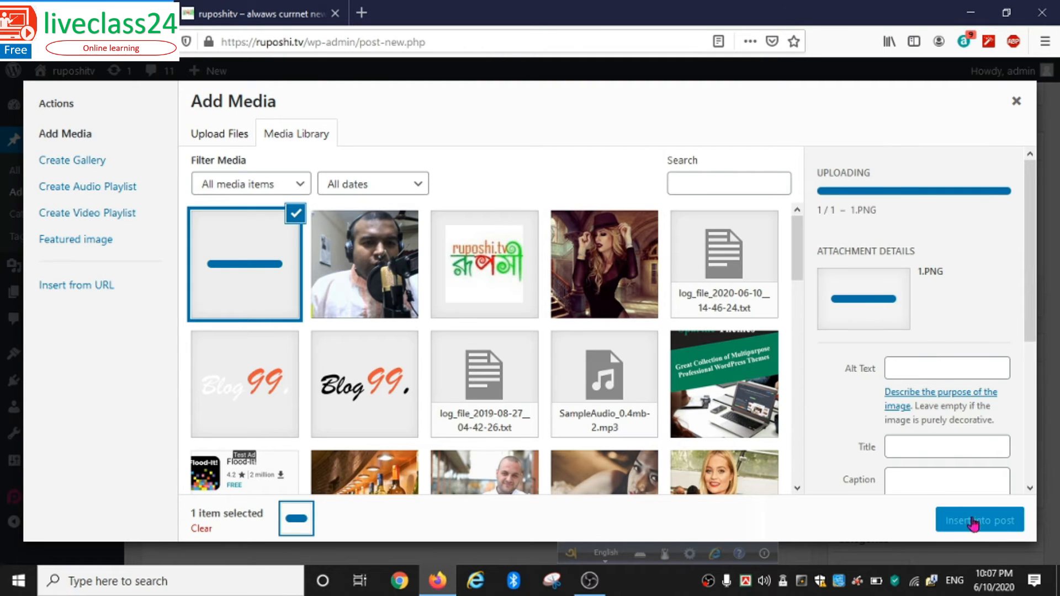
pyautogui.click(978, 521)
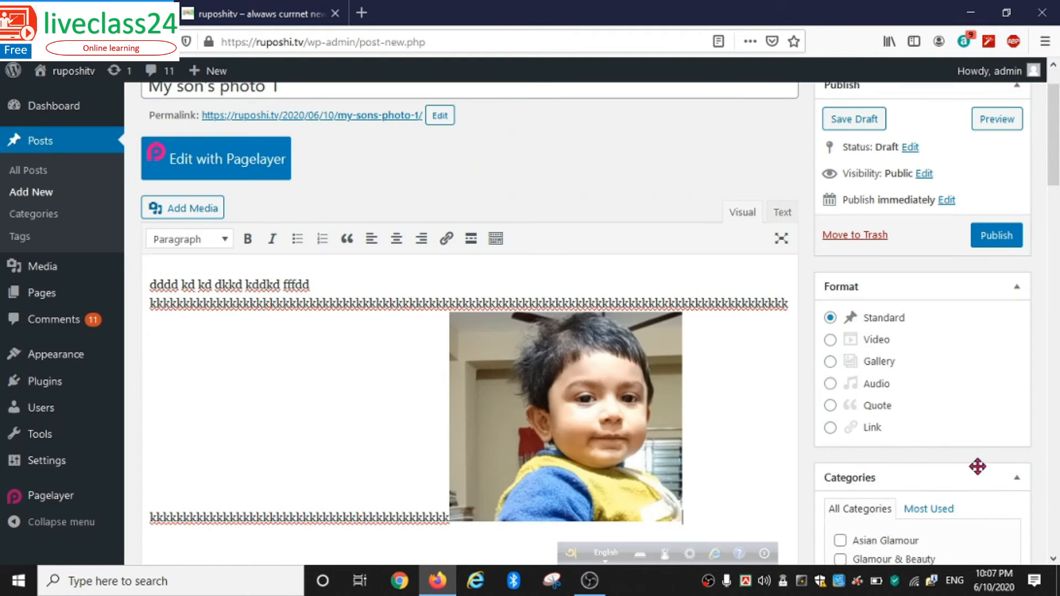
# Set the uploaded 1.png as the featured image of the "My son's photo 1" post
pyautogui.scroll(-2, 911, 419)
pyautogui.scroll(-9, 911, 417)
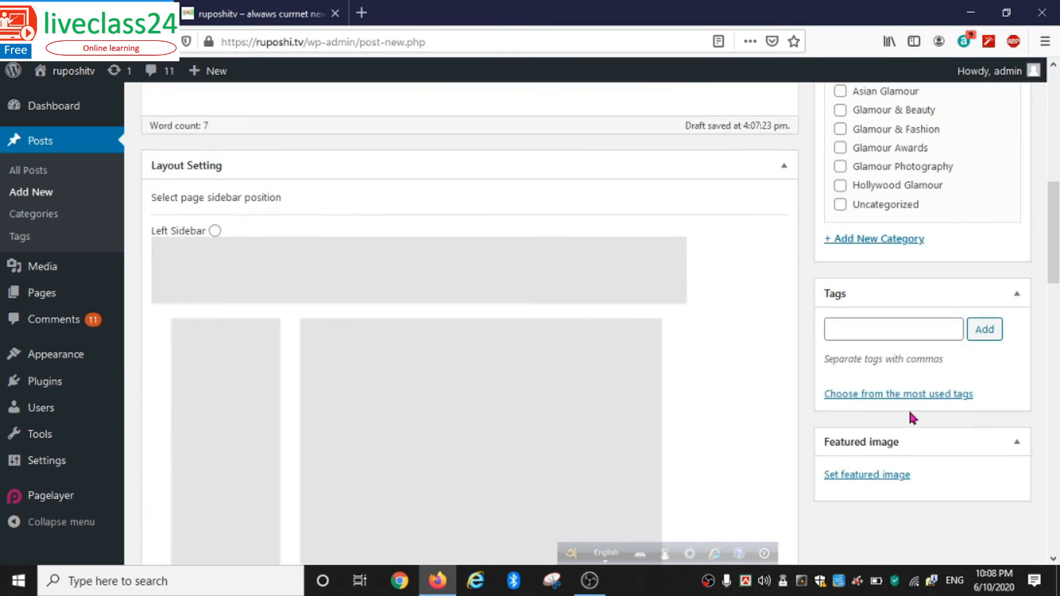
pyautogui.click(860, 292)
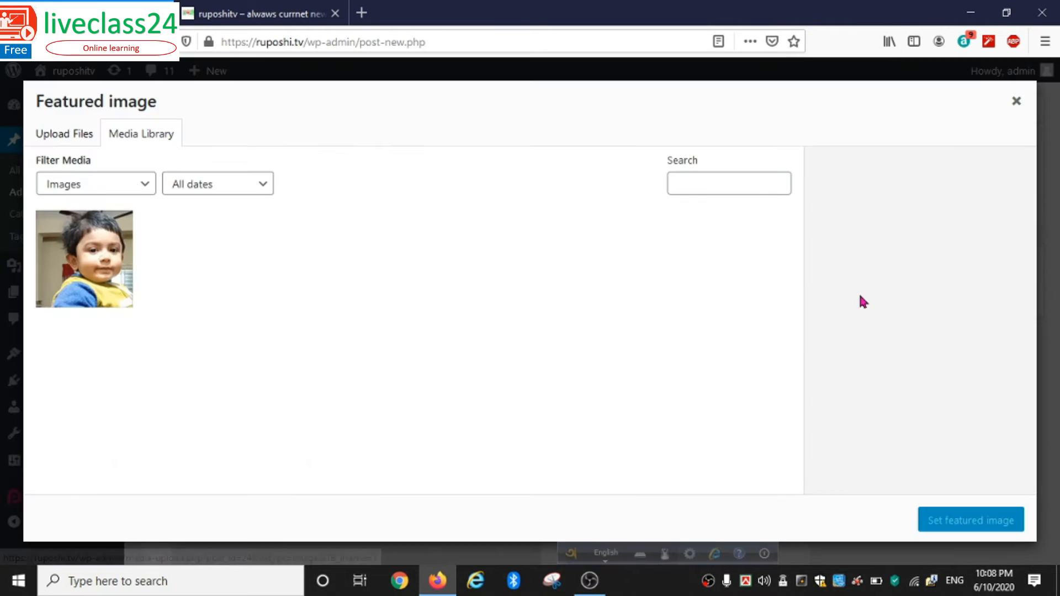
pyautogui.click(76, 261)
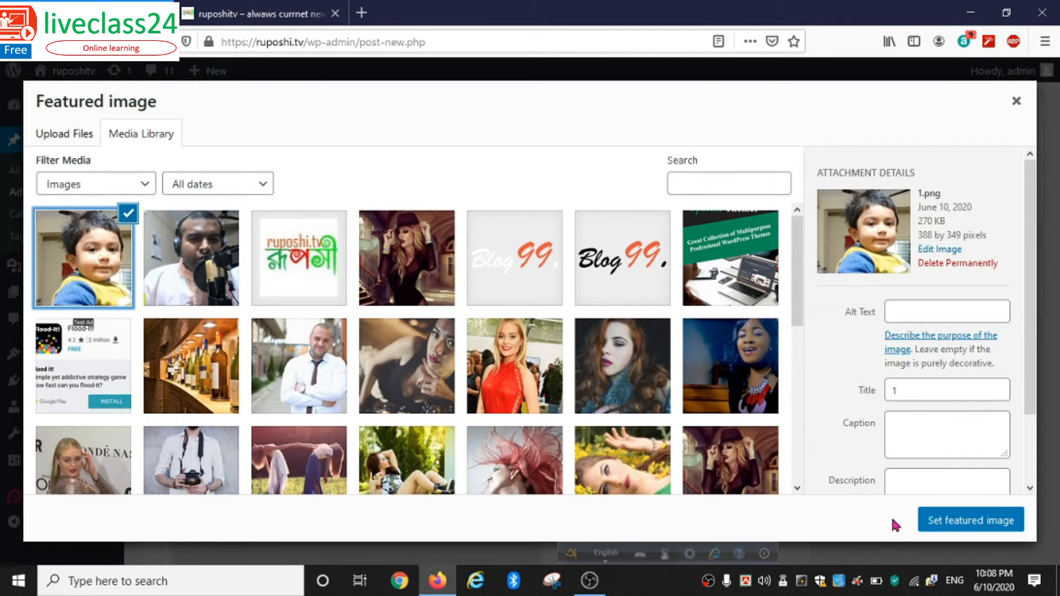
pyautogui.click(964, 519)
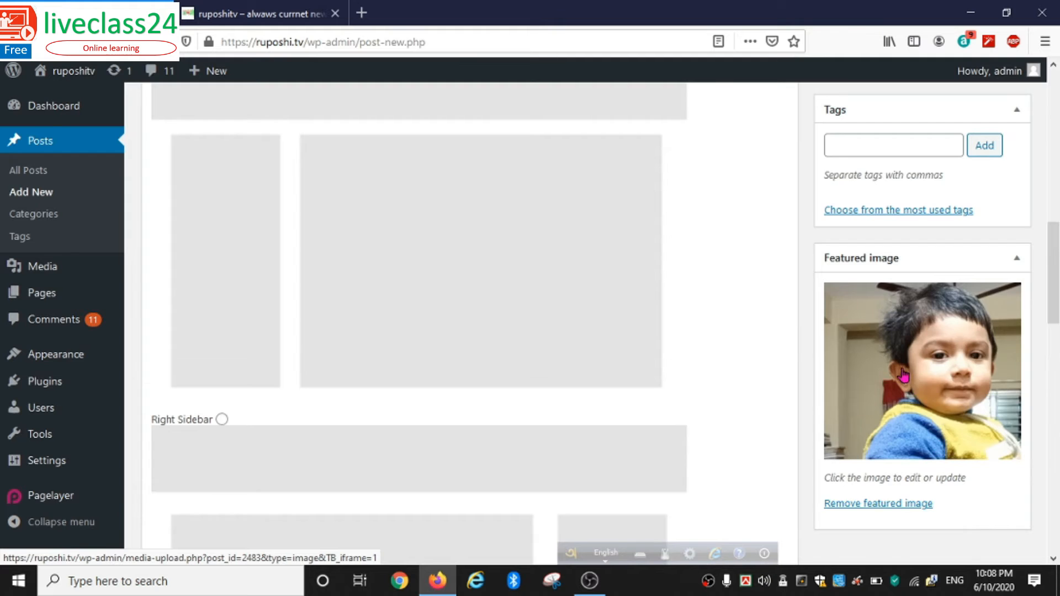
# Assign the "My son's photo 1" post to the Glamour & Beauty category and publish it
pyautogui.scroll(8, 903, 375)
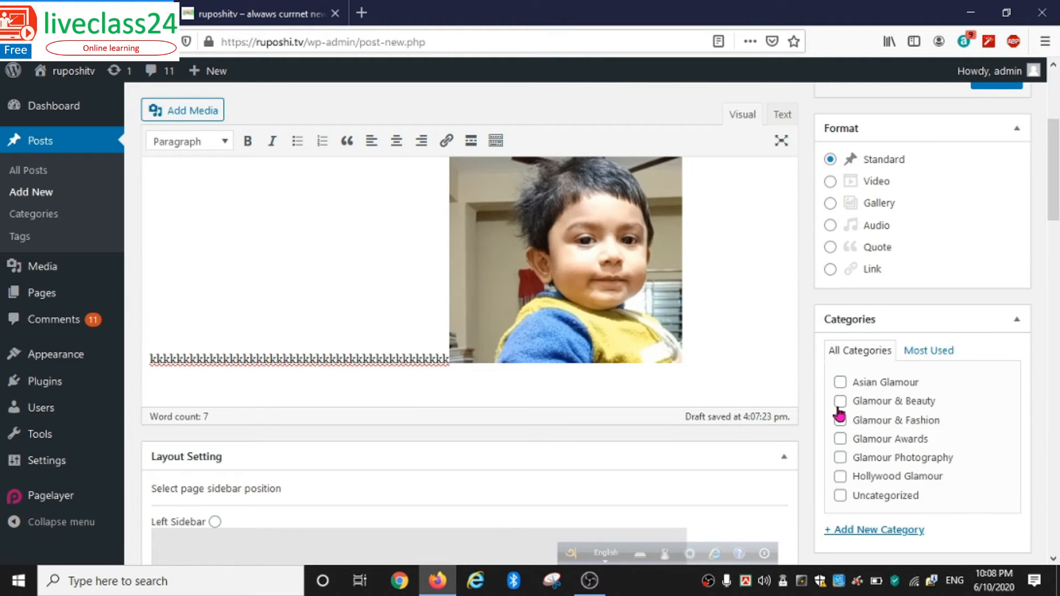
pyautogui.click(840, 401)
pyautogui.scroll(4, 948, 400)
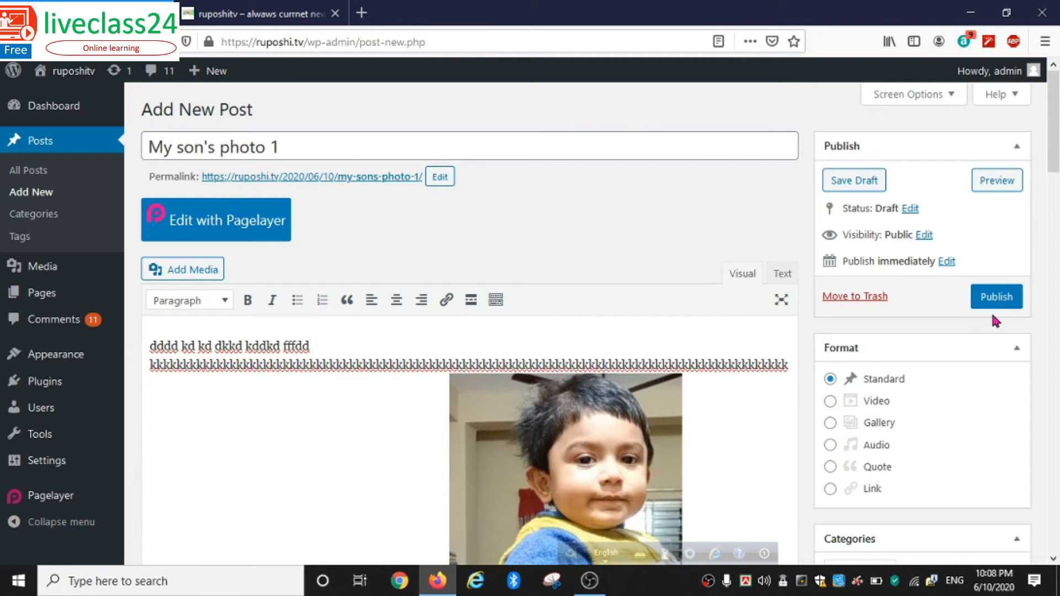
pyautogui.click(996, 298)
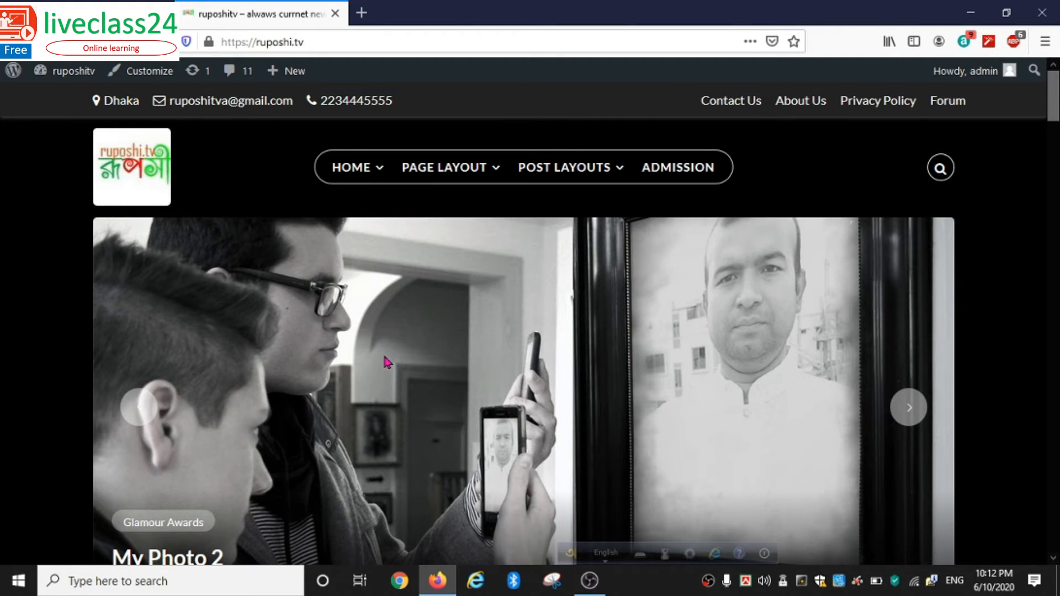
# Review how the new posts appear in the live home page's slider, category sections, post grid and sidebar widgets
pyautogui.scroll(-7, 570, 366)
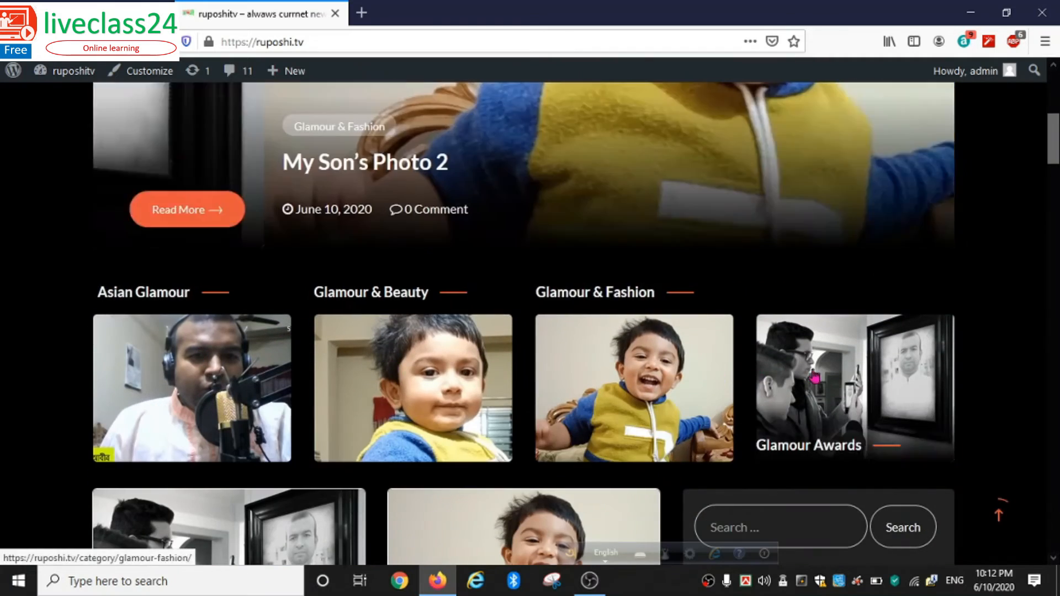
pyautogui.scroll(-9, 381, 360)
pyautogui.scroll(-14, 381, 360)
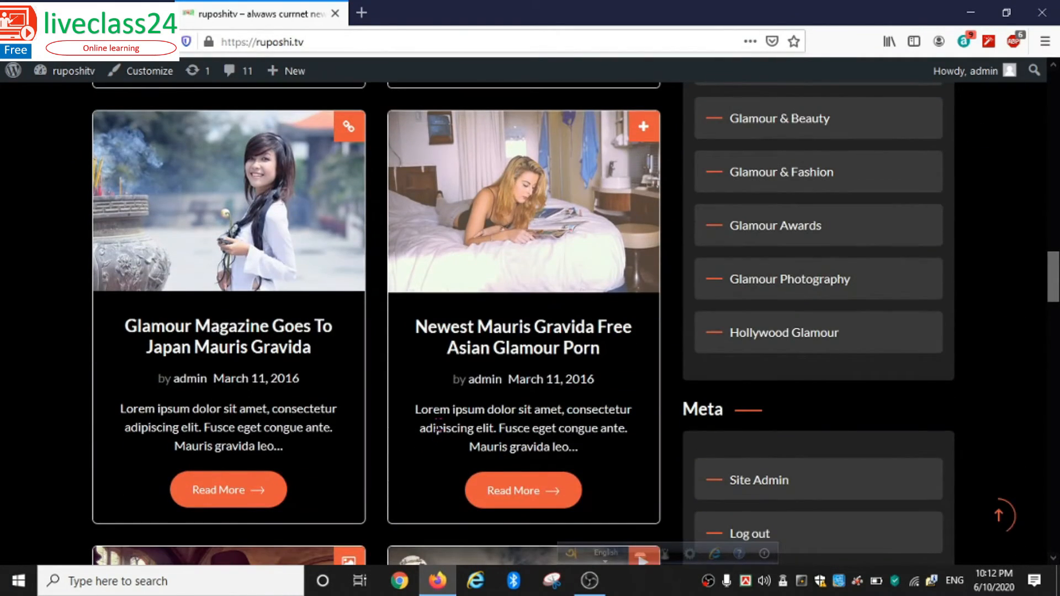
pyautogui.scroll(-3, 436, 411)
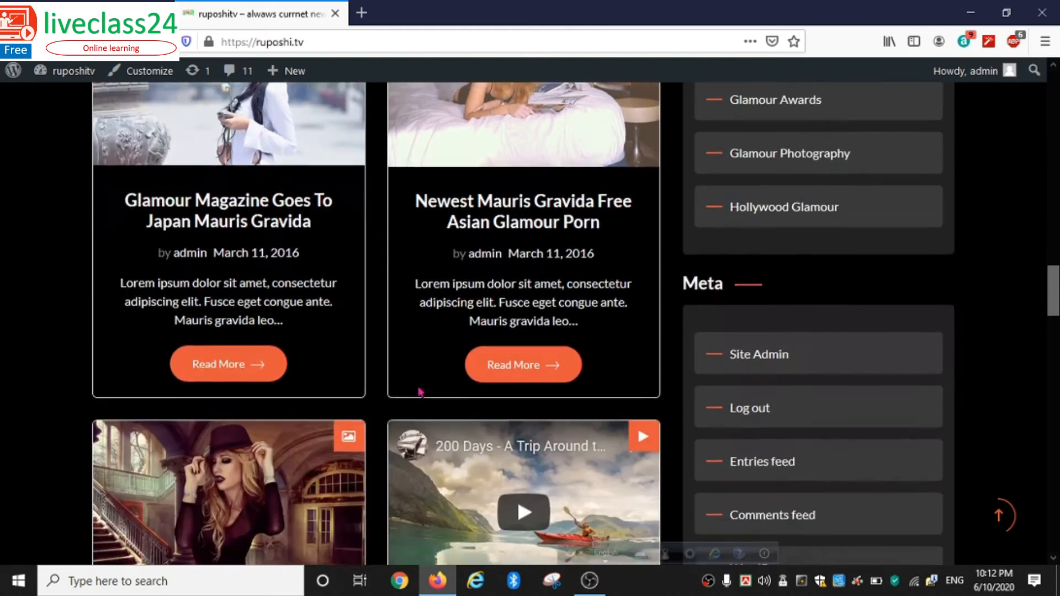
pyautogui.scroll(4, 527, 411)
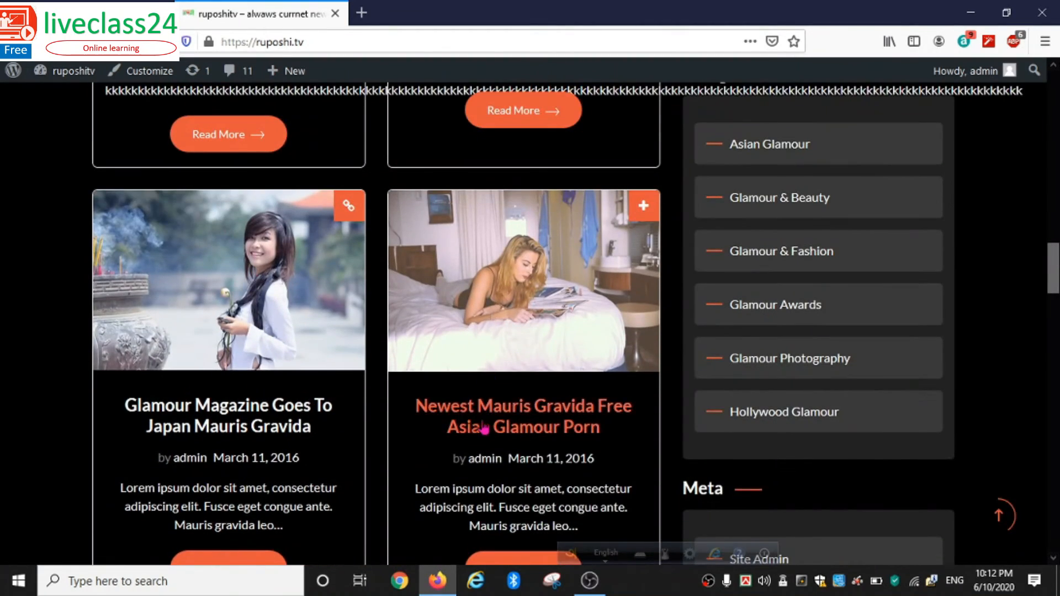
pyautogui.scroll(-10, 527, 411)
pyautogui.scroll(-9, 427, 330)
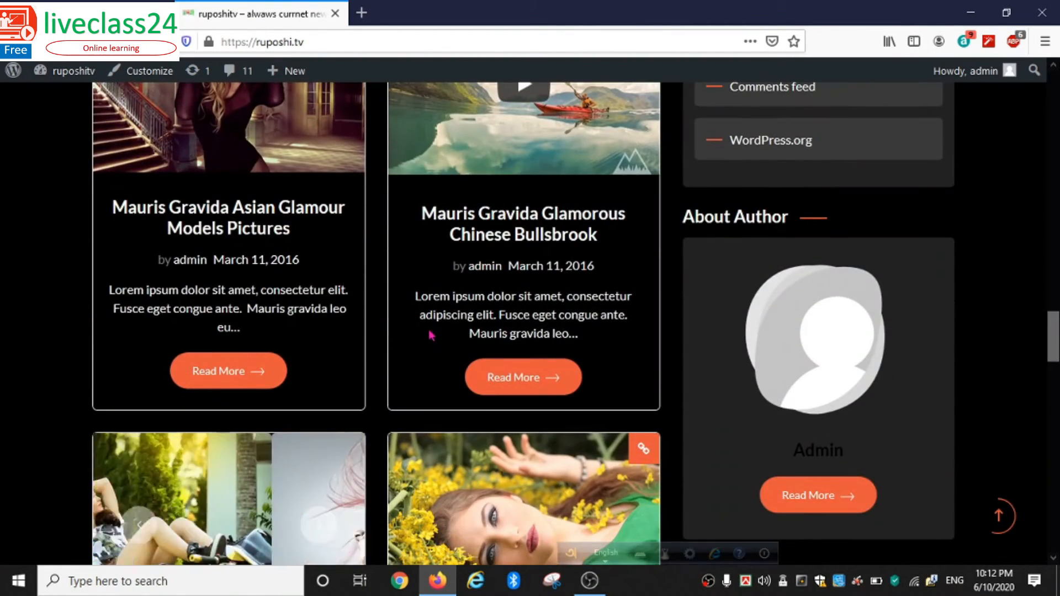
pyautogui.scroll(1, 497, 422)
pyautogui.scroll(20, 497, 423)
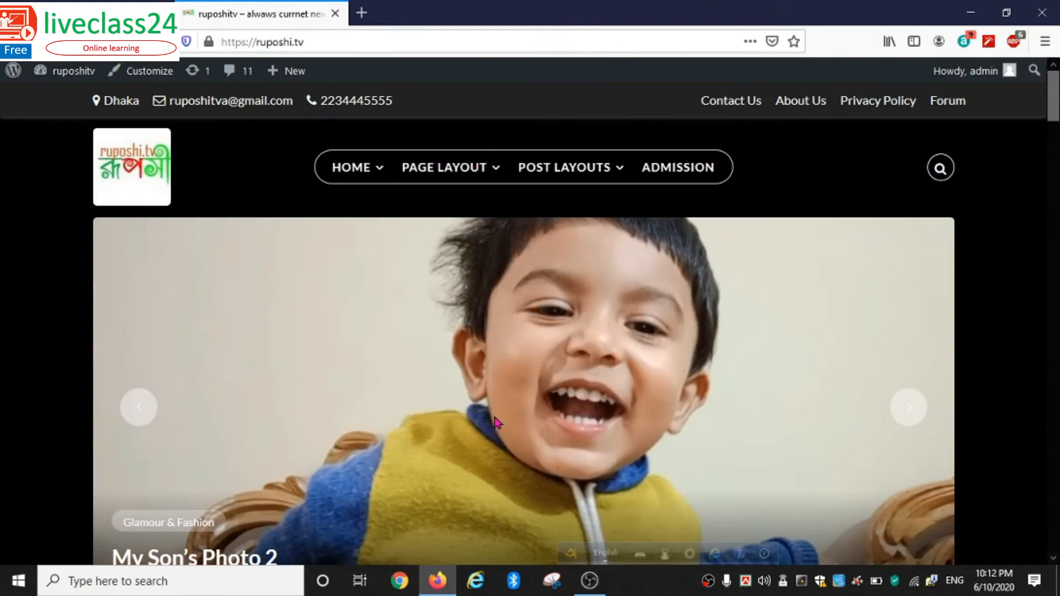
pyautogui.scroll(-10, 741, 435)
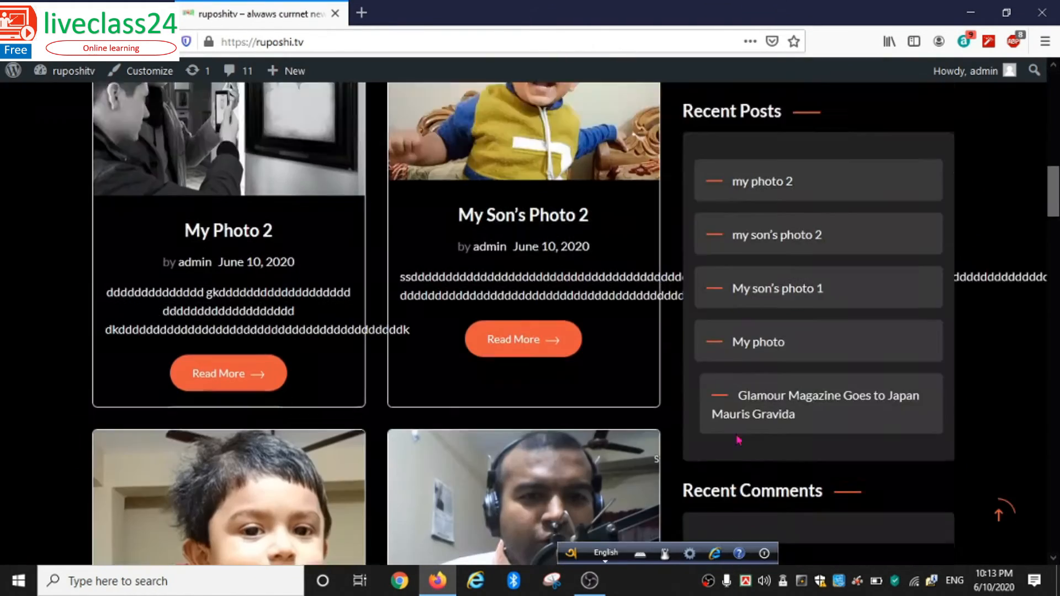
pyautogui.scroll(-7, 738, 440)
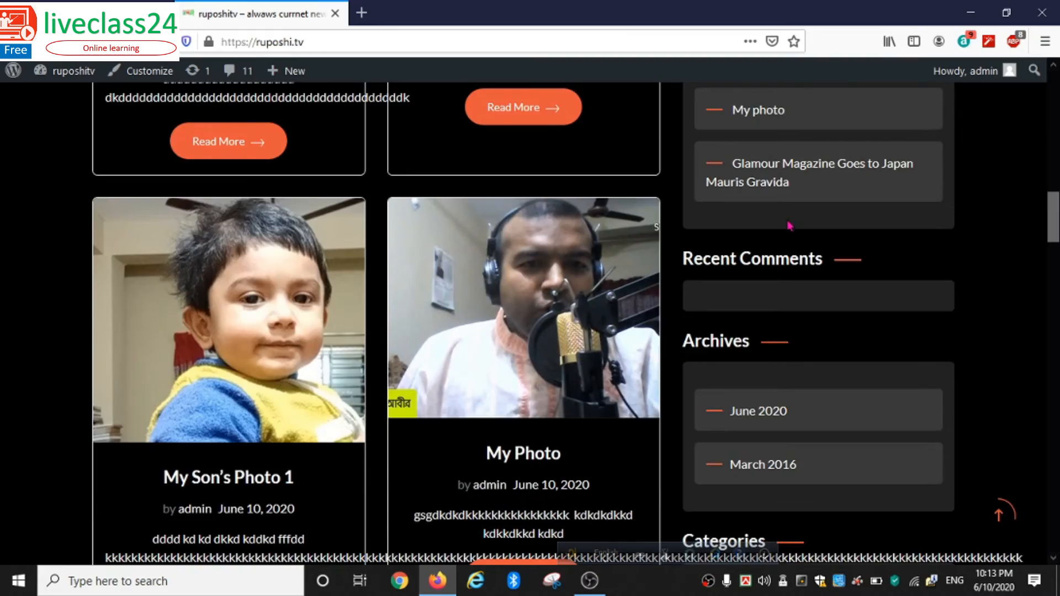
pyautogui.scroll(-18, 803, 342)
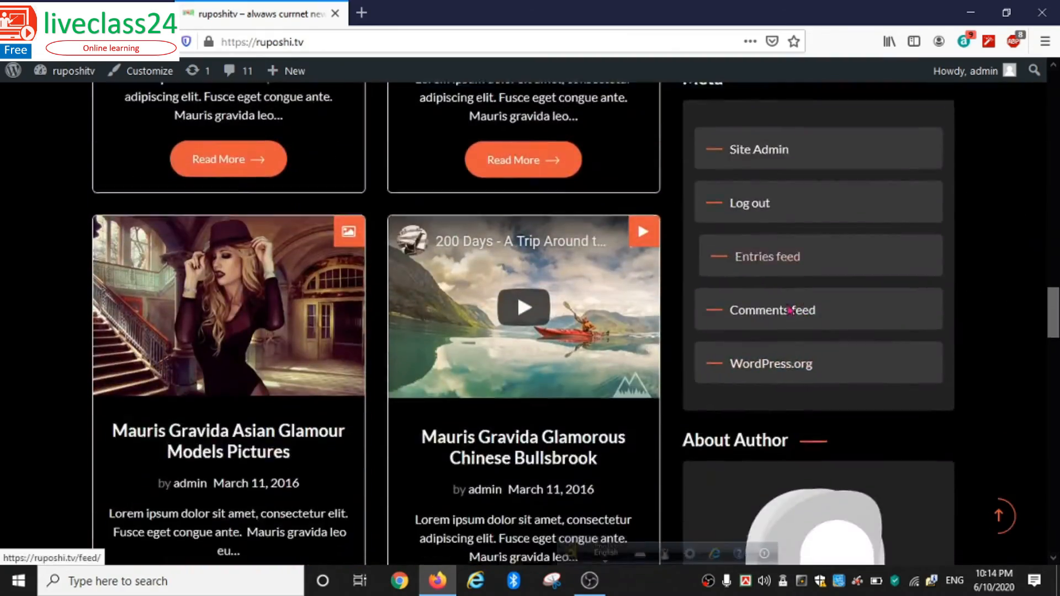
pyautogui.scroll(-3, 790, 329)
pyautogui.scroll(20, 794, 328)
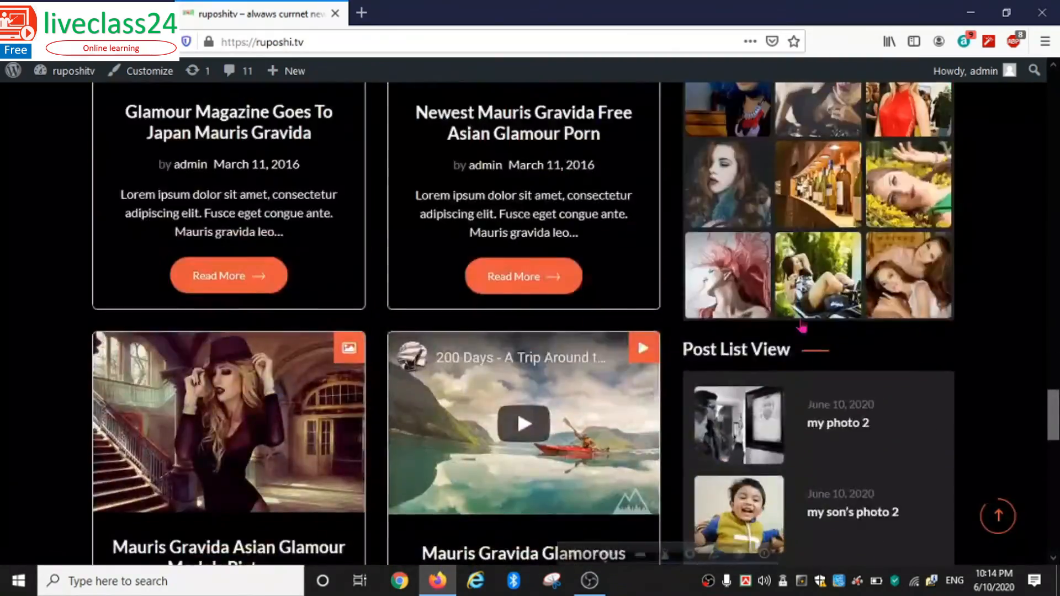
pyautogui.scroll(15, 795, 325)
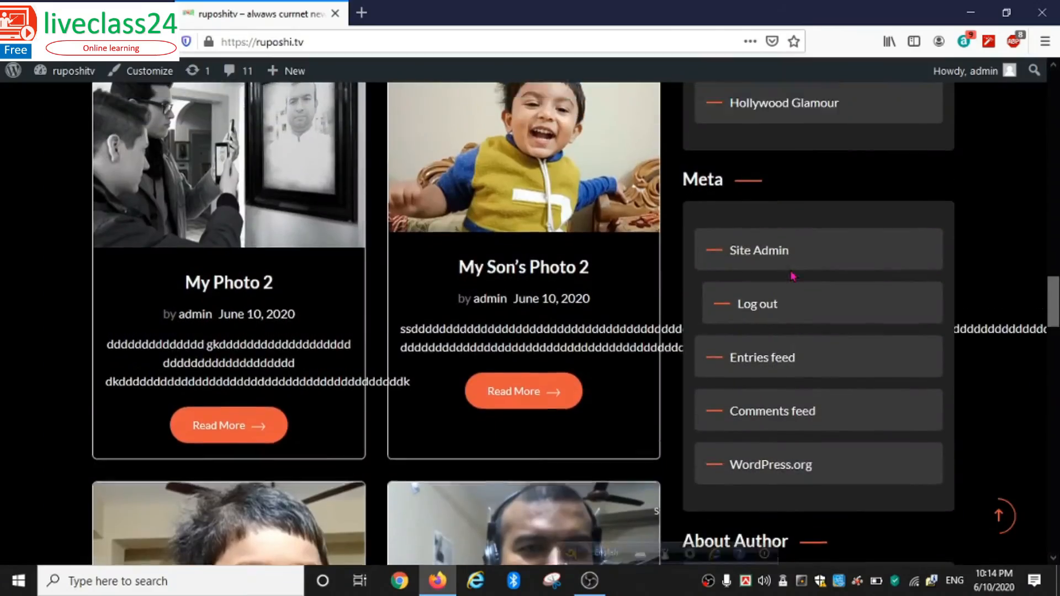
# Examine the order of the remaining sidebar widgets beside the post grid on the live home page
pyautogui.scroll(-7, 798, 304)
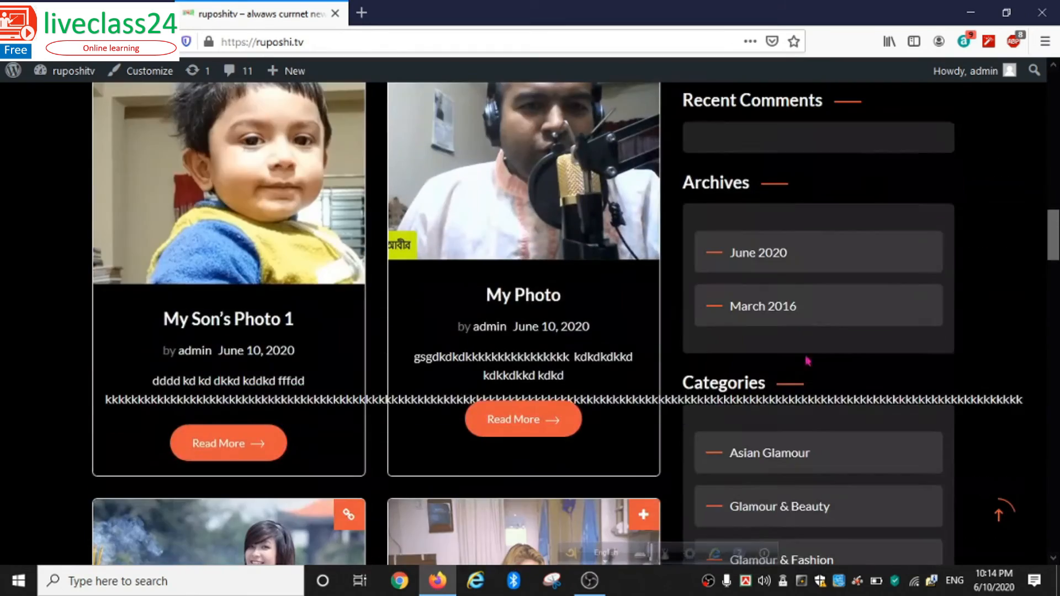
pyautogui.scroll(-10, 786, 442)
pyautogui.scroll(14, 792, 450)
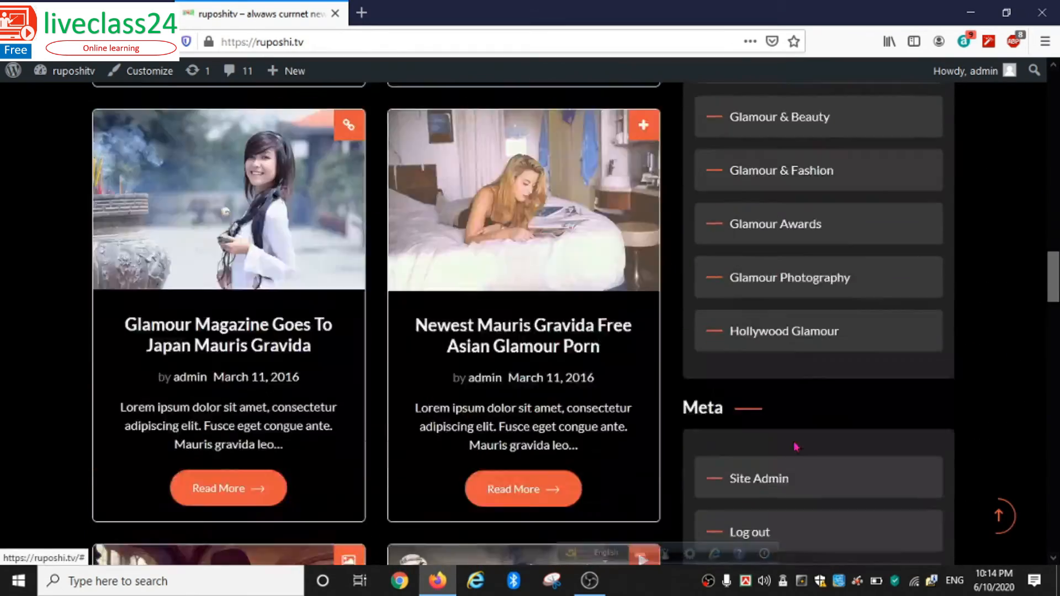
pyautogui.scroll(15, 801, 342)
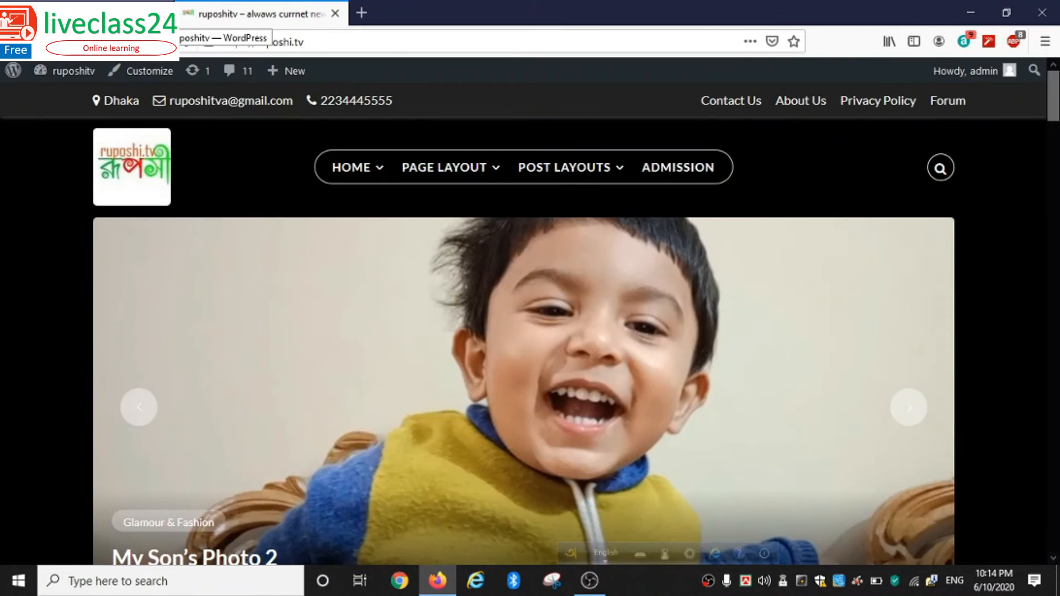
# On the admin Widgets page, move the Blog99: Follow Us widget directly below Search in the Right Sidebar Widget Area
pyautogui.click(123, 15)
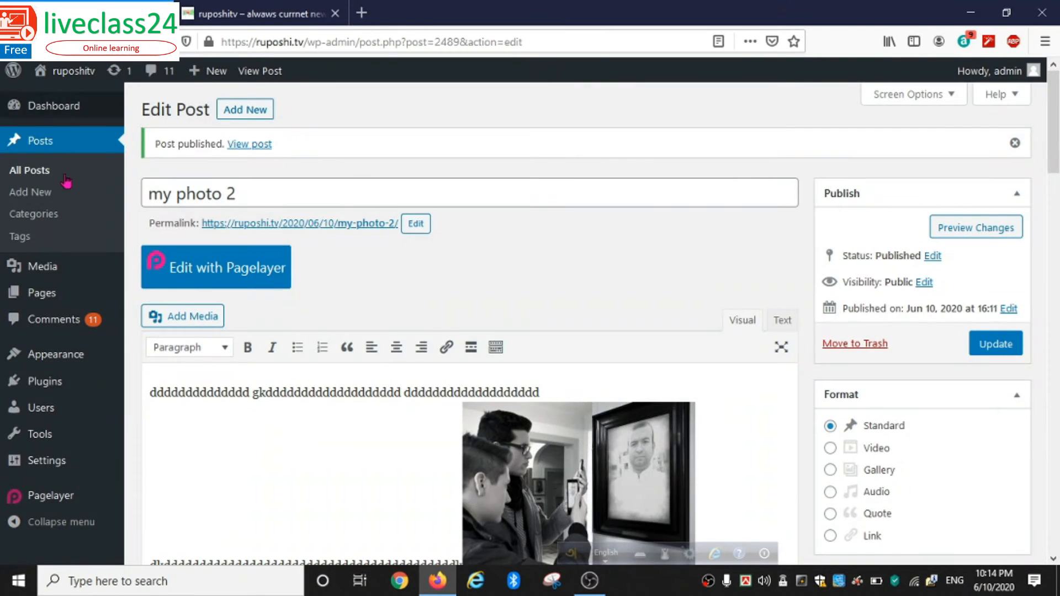
pyautogui.moveTo(58, 359)
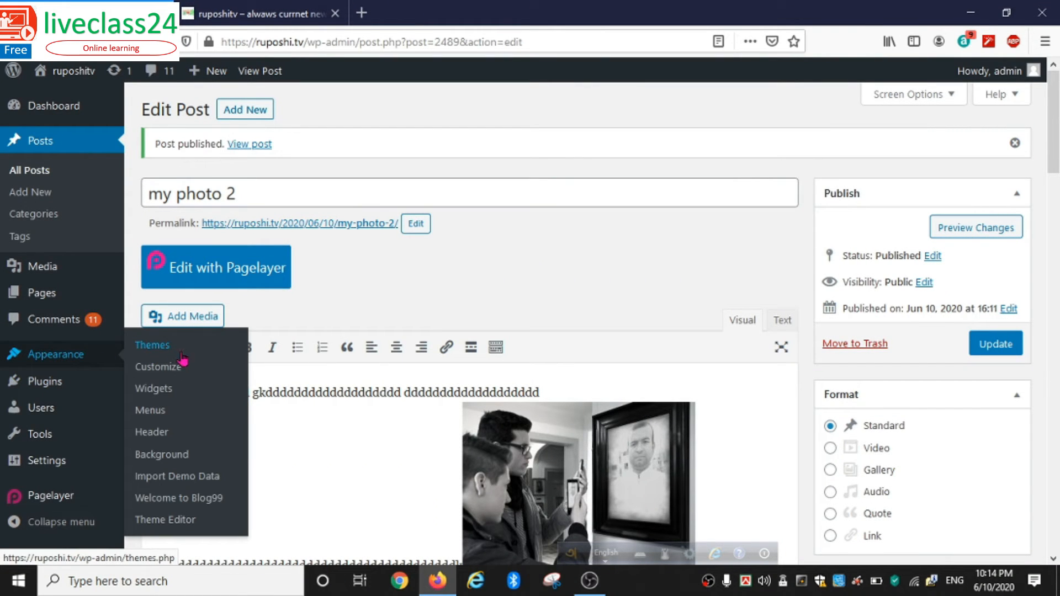
pyautogui.click(154, 389)
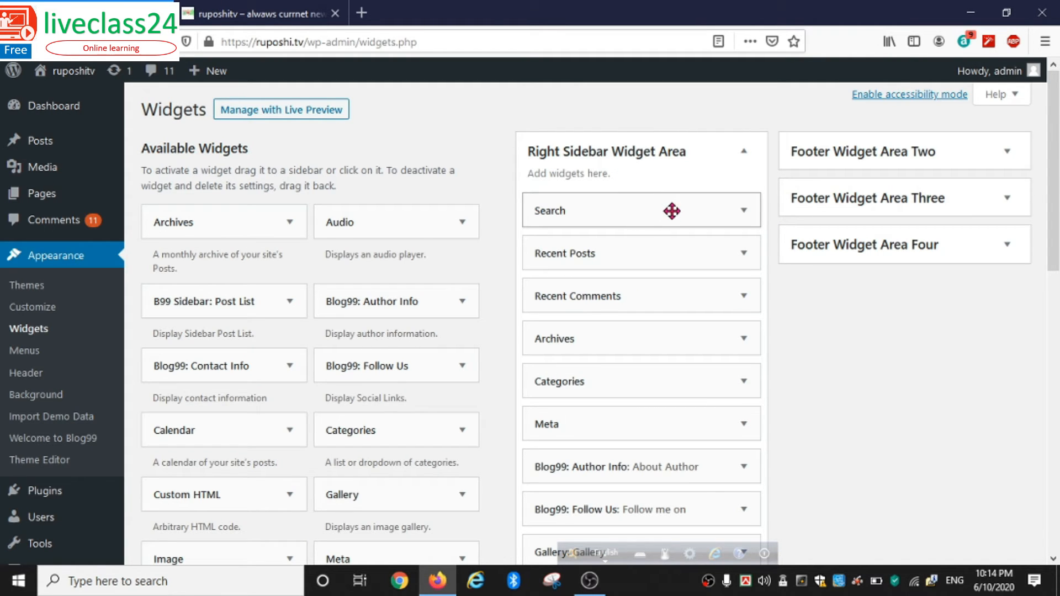
pyautogui.scroll(-3, 607, 331)
pyautogui.click(548, 428)
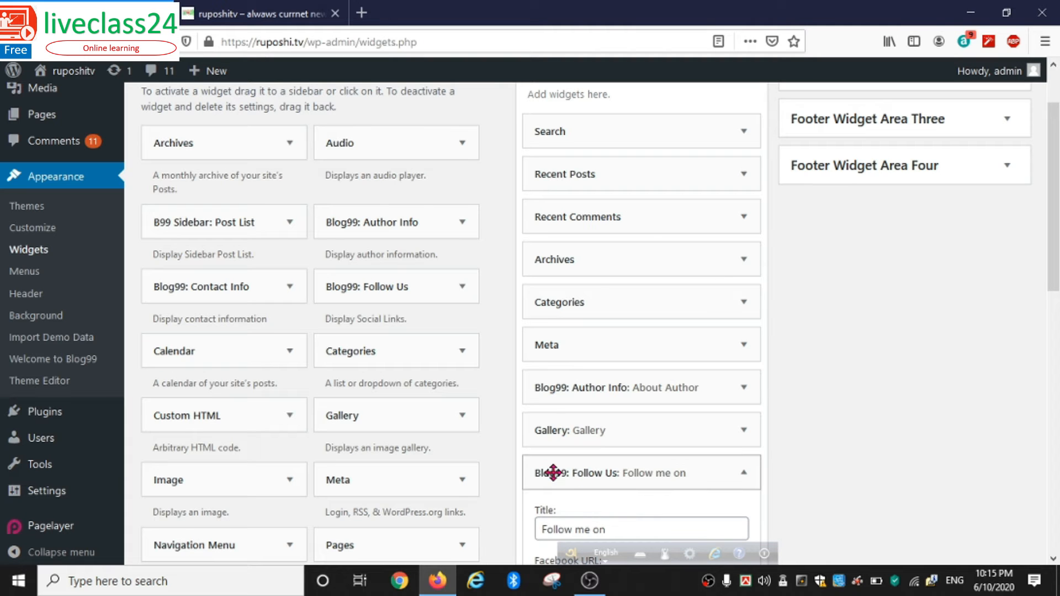
pyautogui.moveTo(631, 467); pyautogui.dragTo(630, 160)
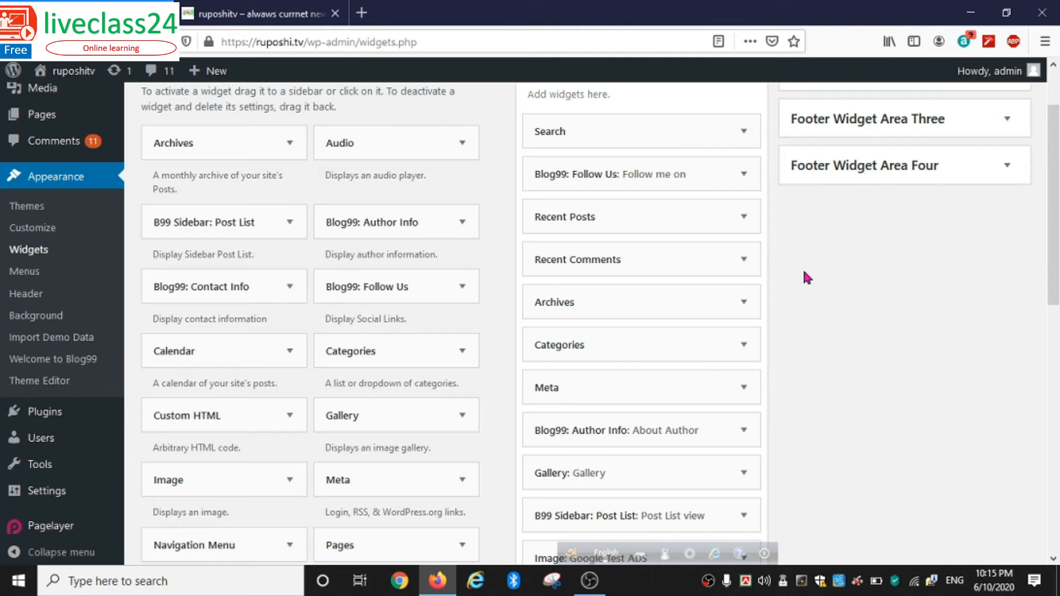
# Move the Gallery widget titled Gallery directly below Blog99: Follow Us in the Right Sidebar Widget Area
pyautogui.scroll(-2, 617, 287)
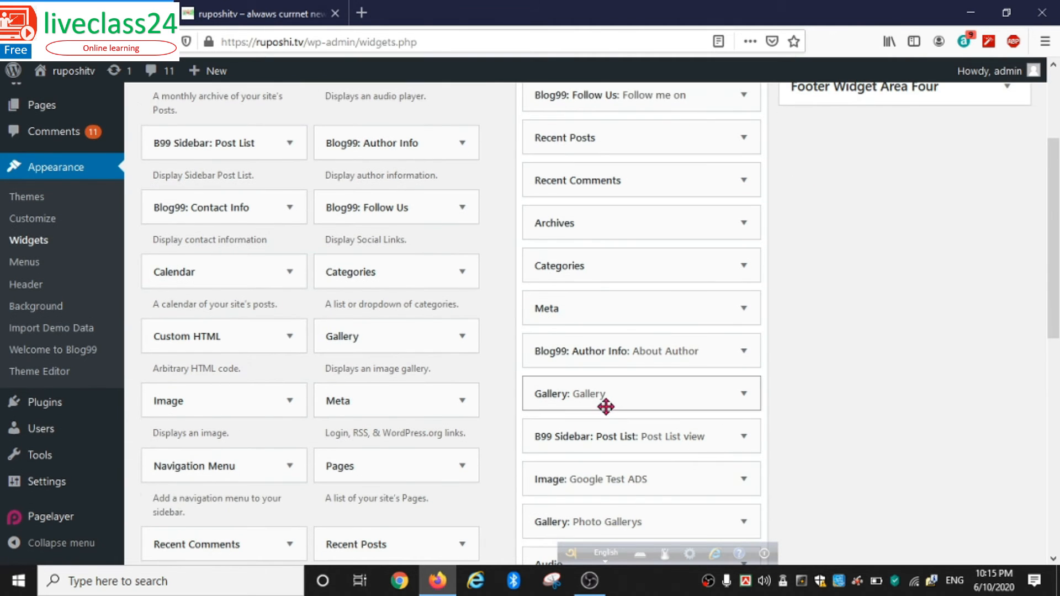
pyautogui.click(617, 395)
pyautogui.moveTo(617, 395); pyautogui.dragTo(621, 130)
pyautogui.scroll(-2, 663, 187)
pyautogui.scroll(2, 508, 208)
# Reload the live home page and check the position of the Follow Me On and Gallery widgets in the sidebar
pyautogui.click(300, 13)
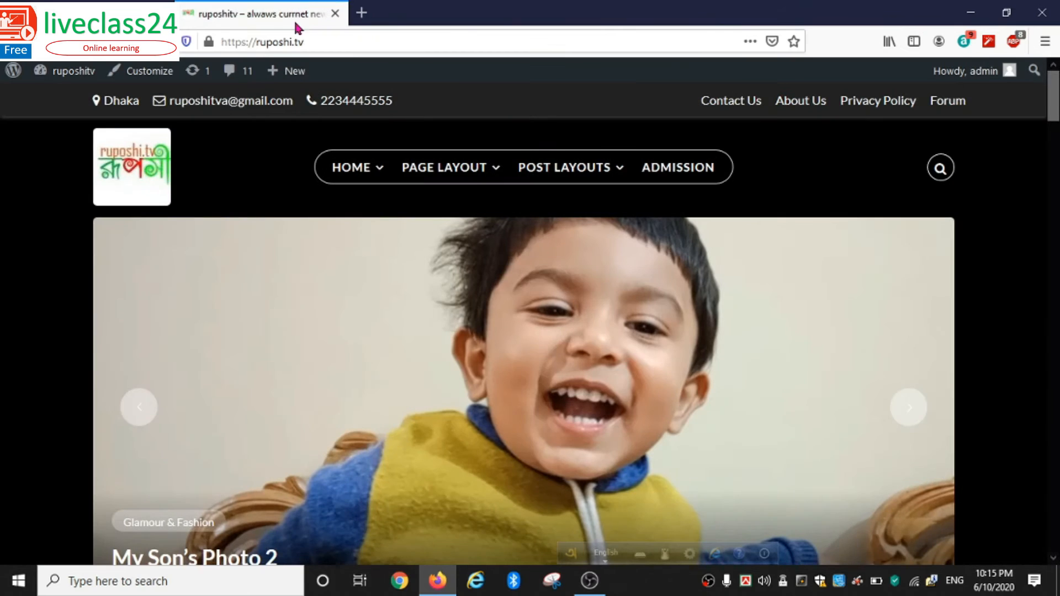
pyautogui.click(132, 178)
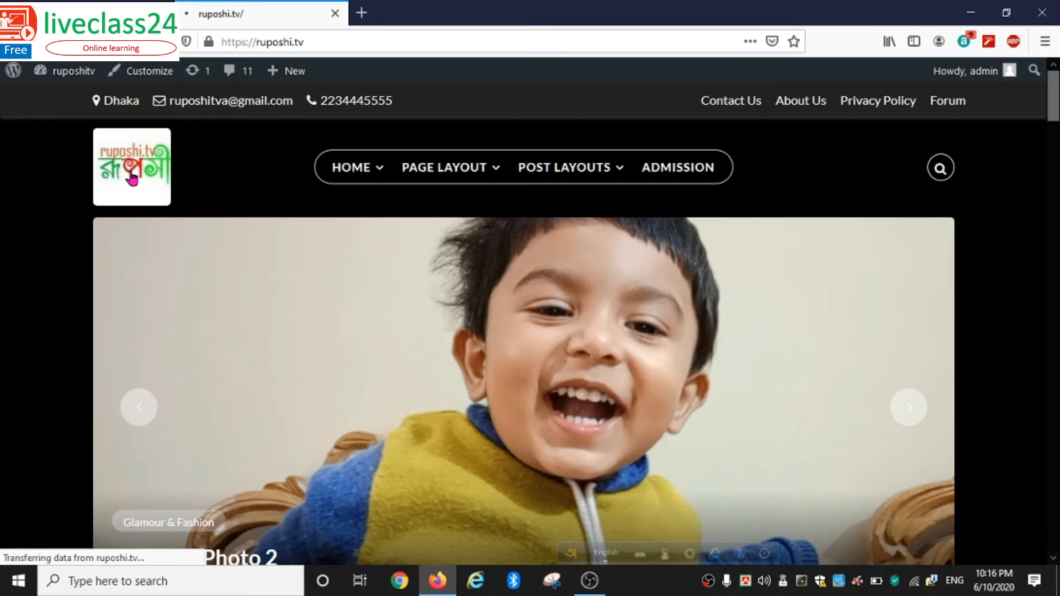
pyautogui.scroll(-10, 883, 359)
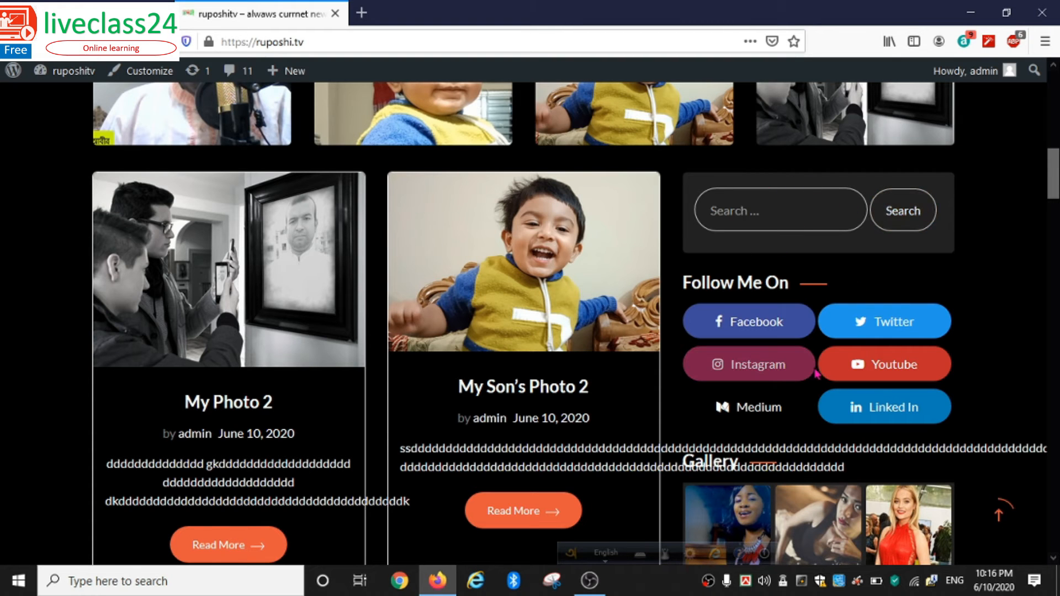
pyautogui.scroll(-3, 821, 350)
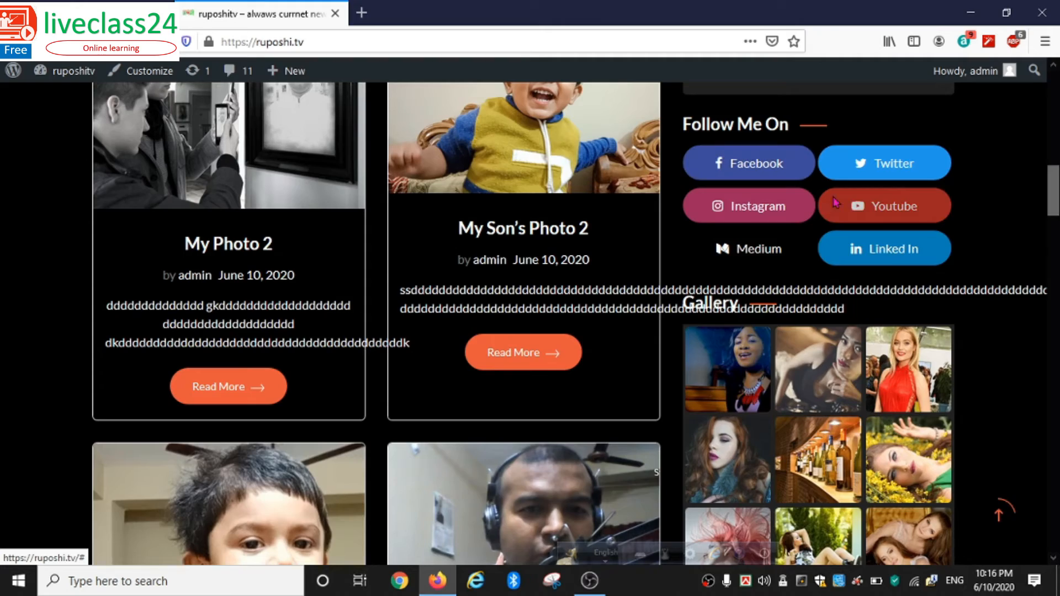
pyautogui.scroll(-12, 847, 249)
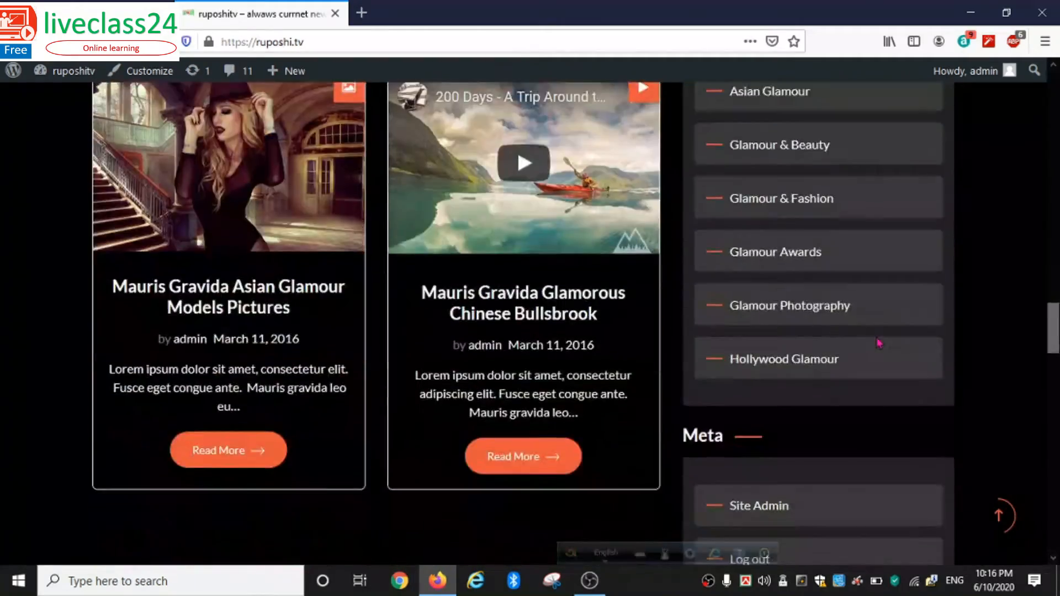
pyautogui.scroll(7, 878, 343)
pyautogui.scroll(-4, 783, 336)
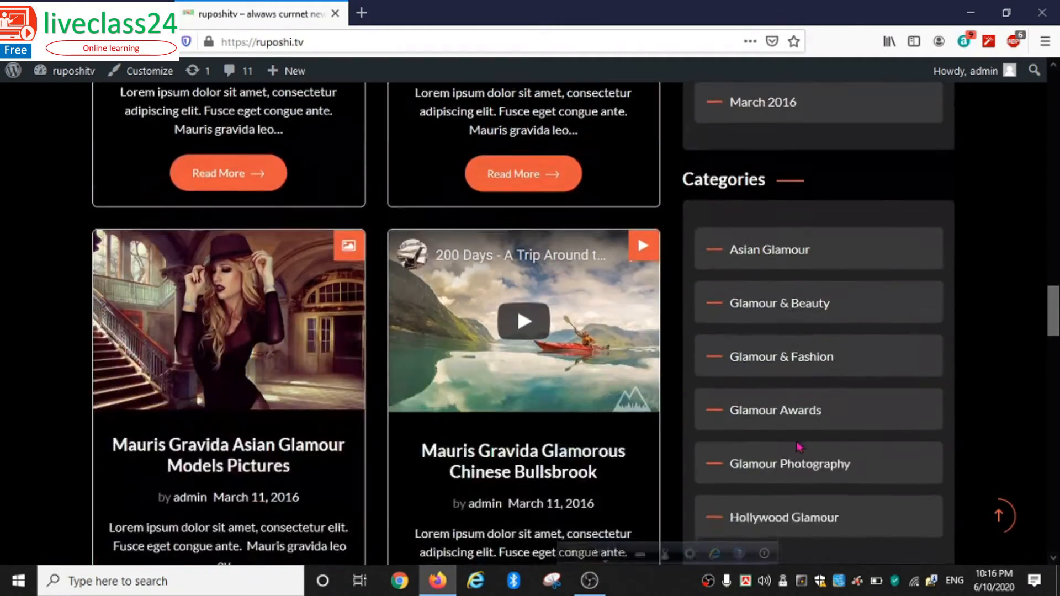
pyautogui.scroll(-8, 799, 446)
pyautogui.scroll(15, 799, 445)
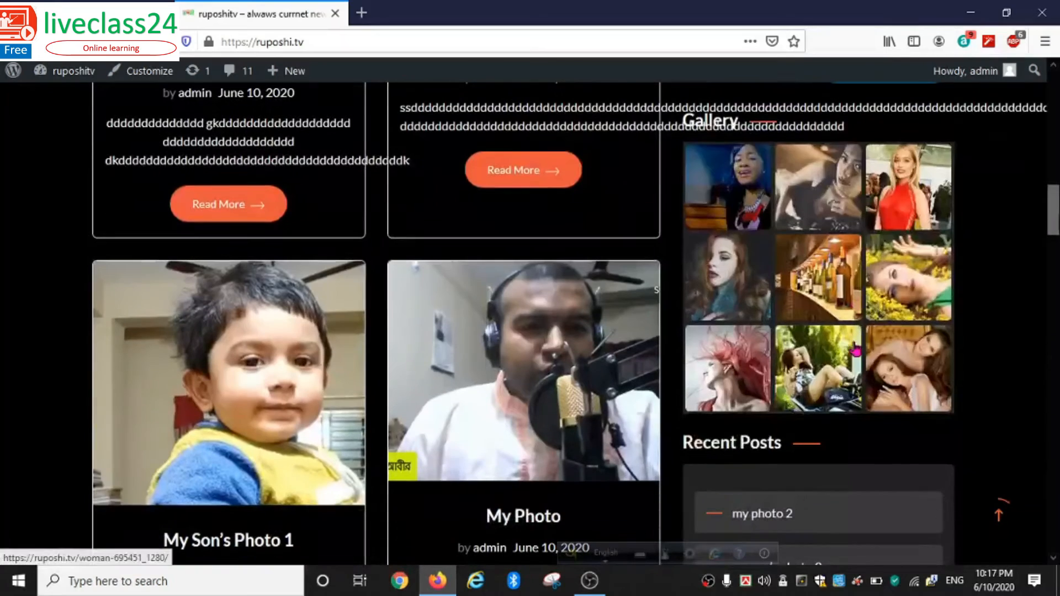
pyautogui.scroll(-4, 855, 351)
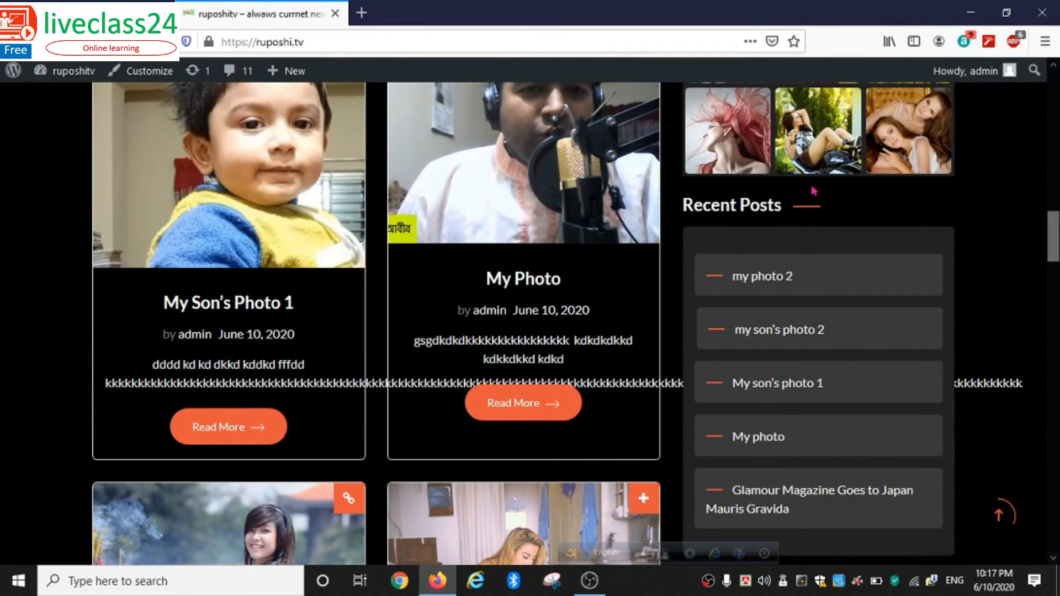
pyautogui.scroll(5, 932, 298)
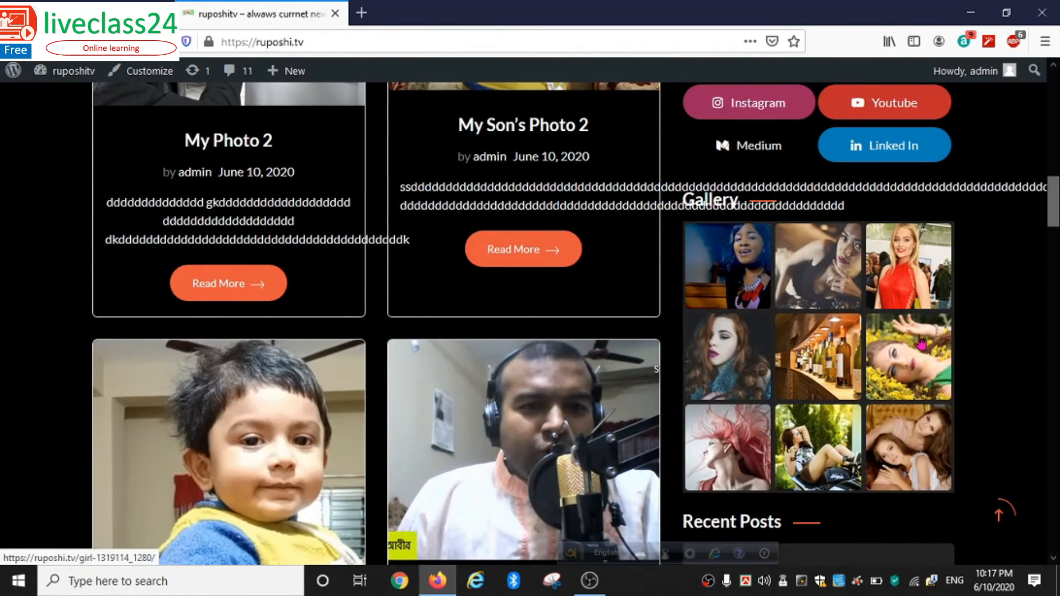
# Add an untitled Calendar widget below Gallery in the Right Sidebar Widget Area and close its settings
pyautogui.click(121, 12)
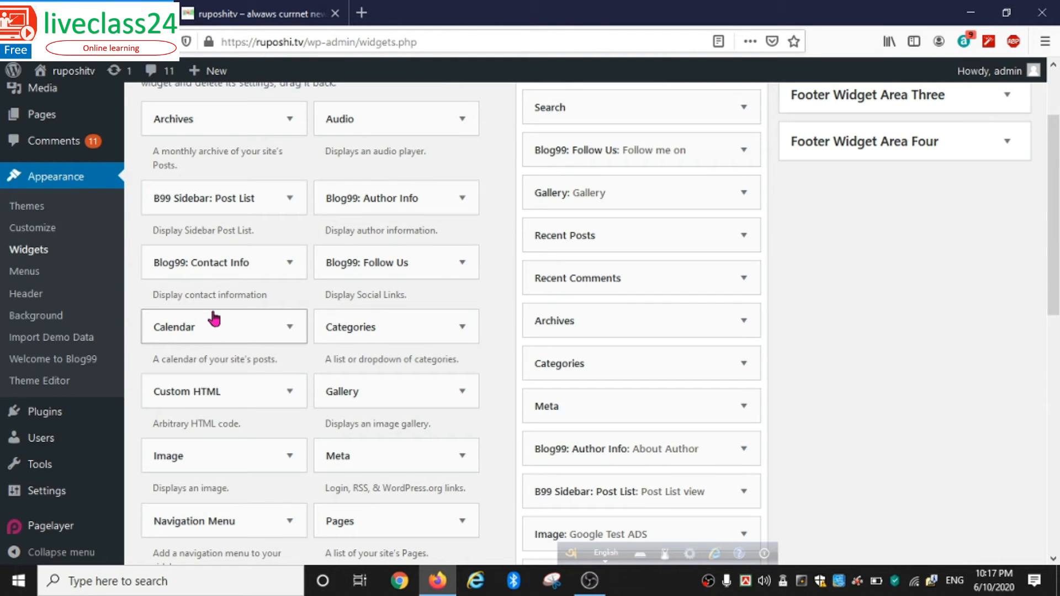
pyautogui.moveTo(216, 318); pyautogui.dragTo(610, 227)
pyautogui.scroll(3, 613, 231)
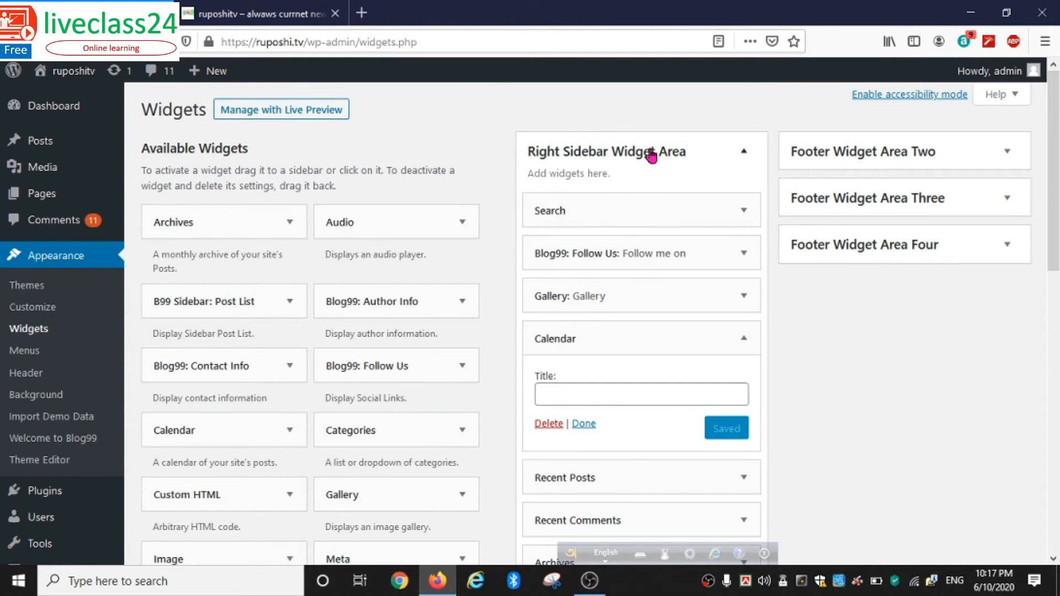
pyautogui.scroll(-3, 619, 362)
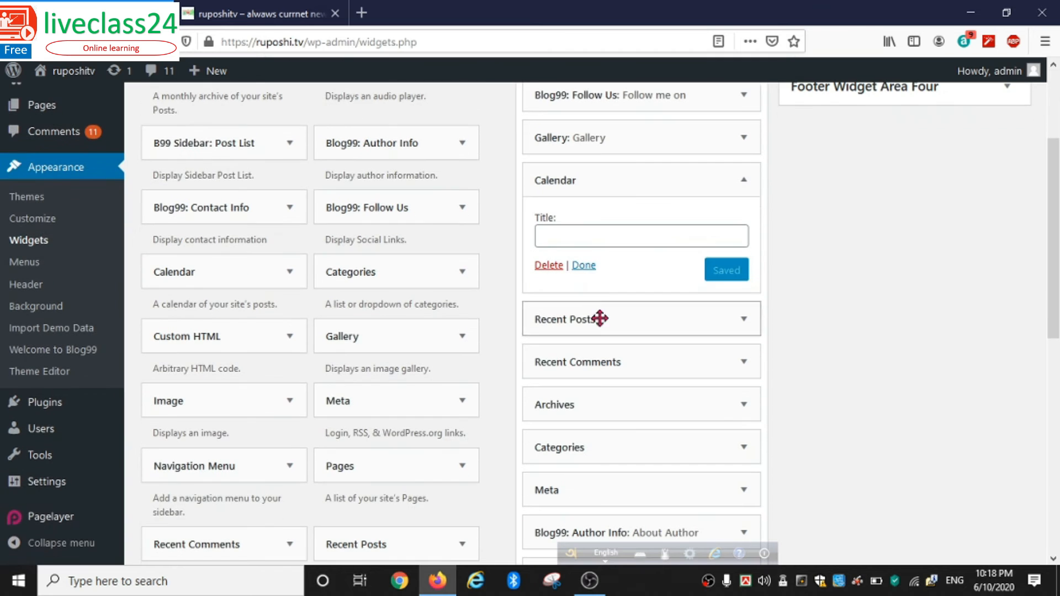
pyautogui.click(580, 267)
pyautogui.scroll(1, 672, 235)
pyautogui.scroll(2, 672, 236)
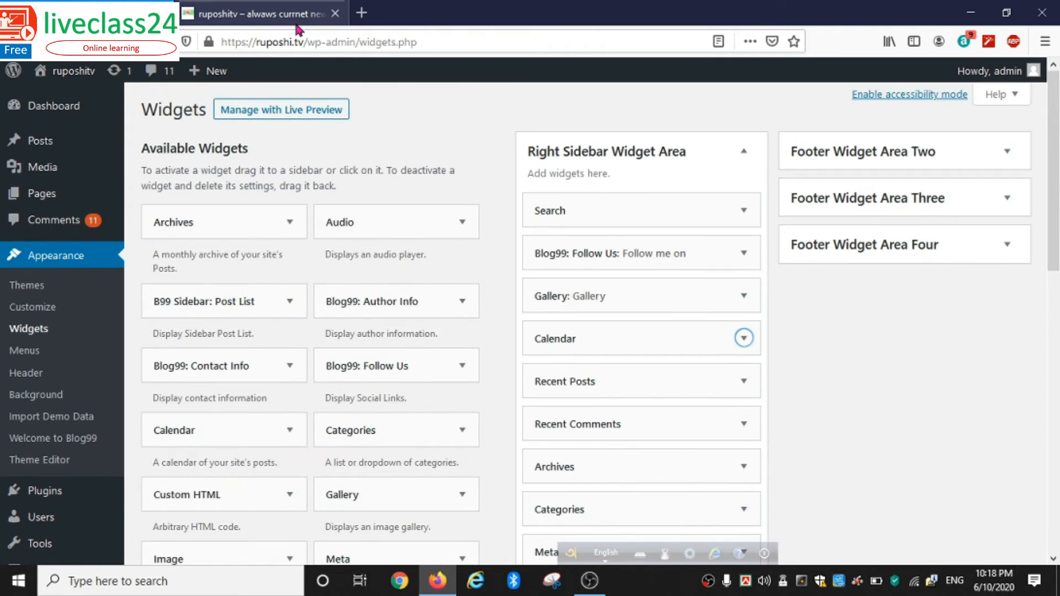
# Reload the live home page and check the Calendar widget in the sidebar
pyautogui.click(293, 16)
pyautogui.scroll(9, 195, 301)
pyautogui.scroll(6, 231, 231)
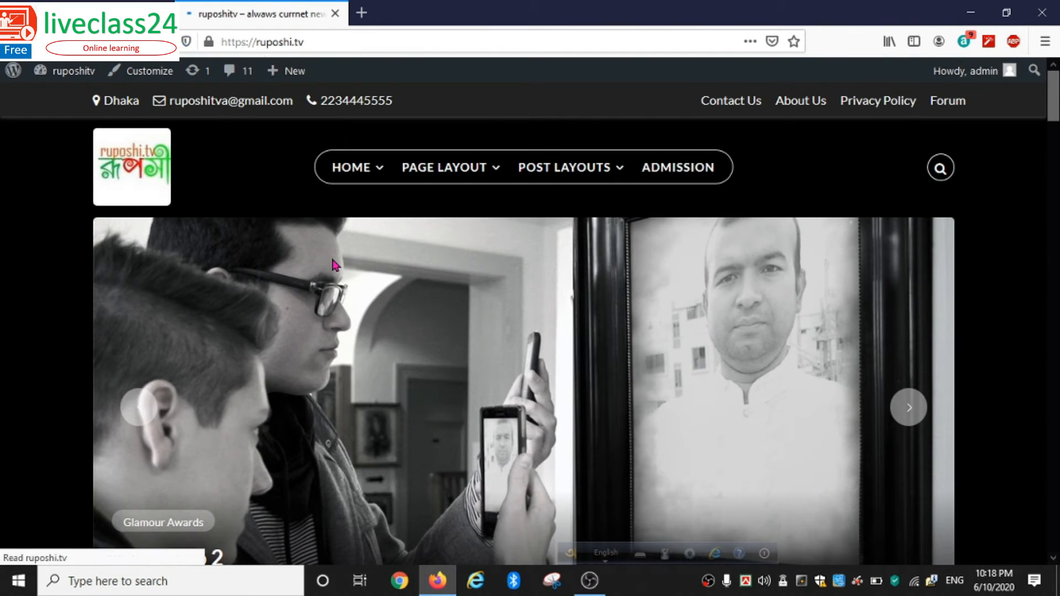
pyautogui.scroll(-10, 868, 456)
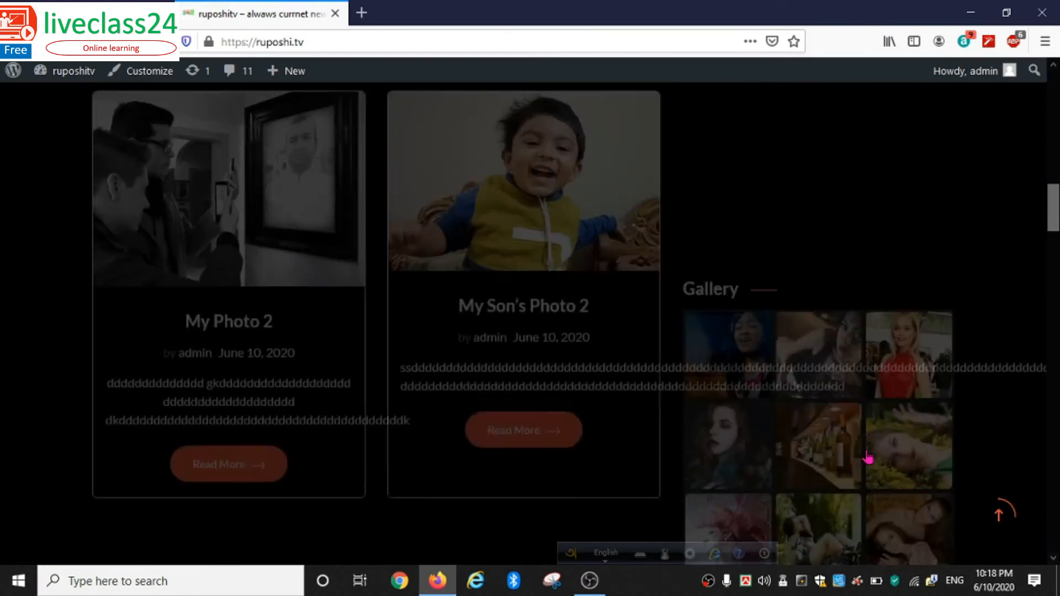
pyautogui.scroll(-5, 866, 449)
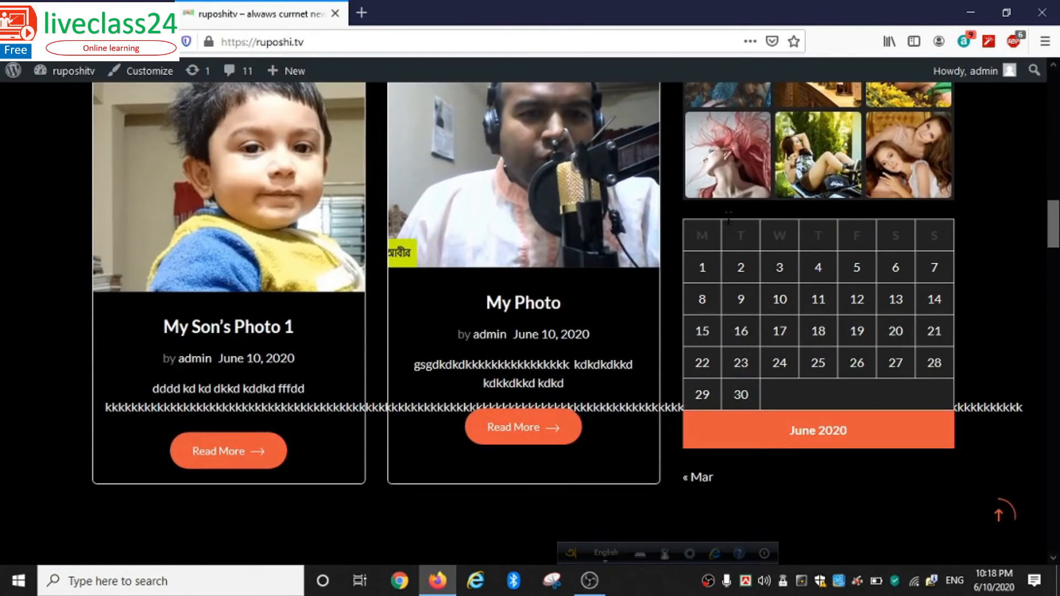
pyautogui.scroll(-4, 898, 347)
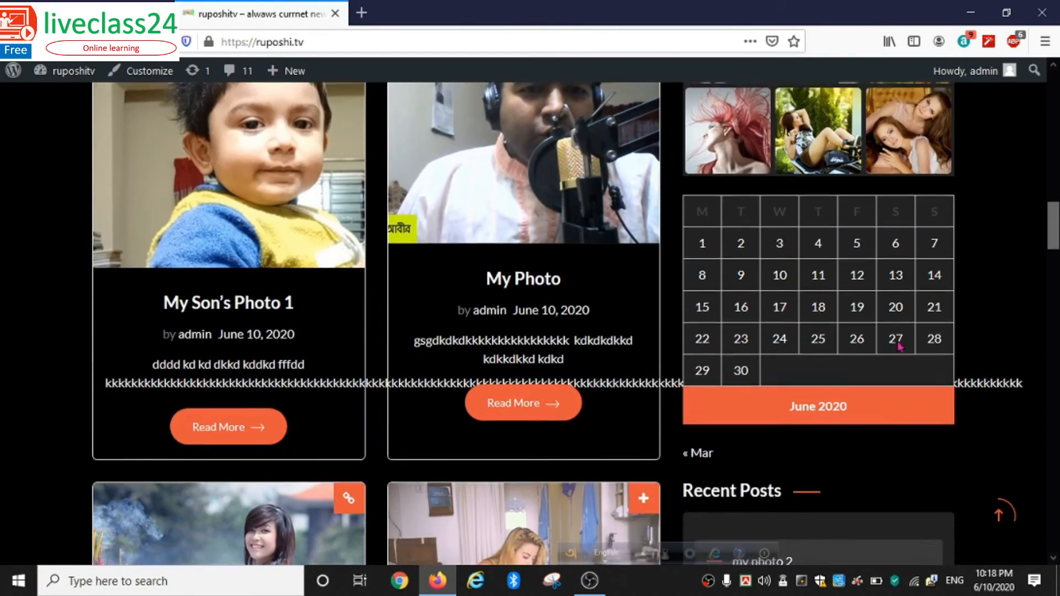
pyautogui.scroll(10, 896, 342)
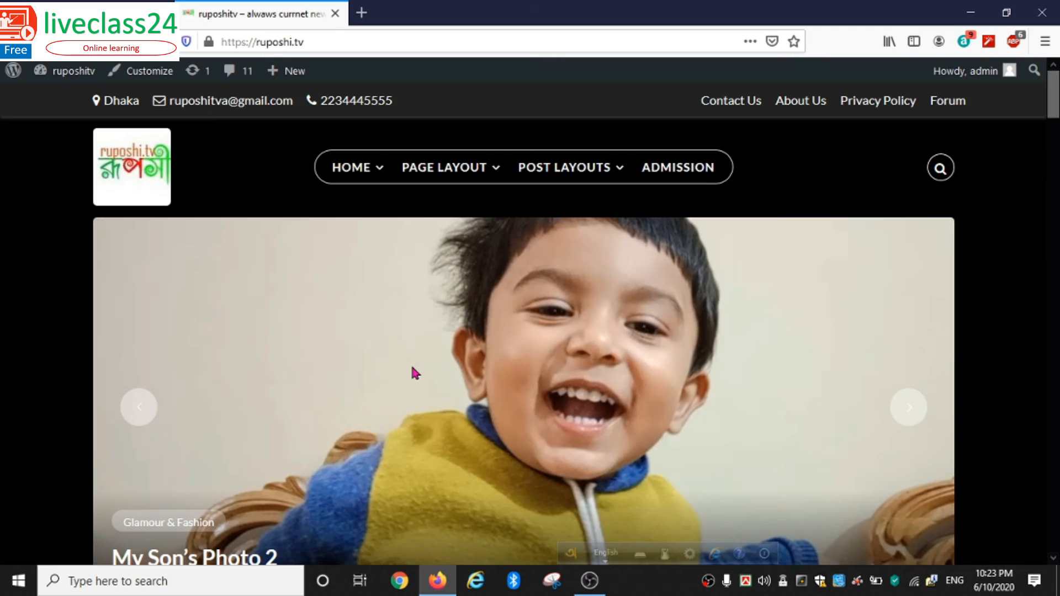
# Examine the home page footer with its About Blog99, Links, Gallery Images and Recent Blog columns
pyautogui.scroll(-15, 412, 371)
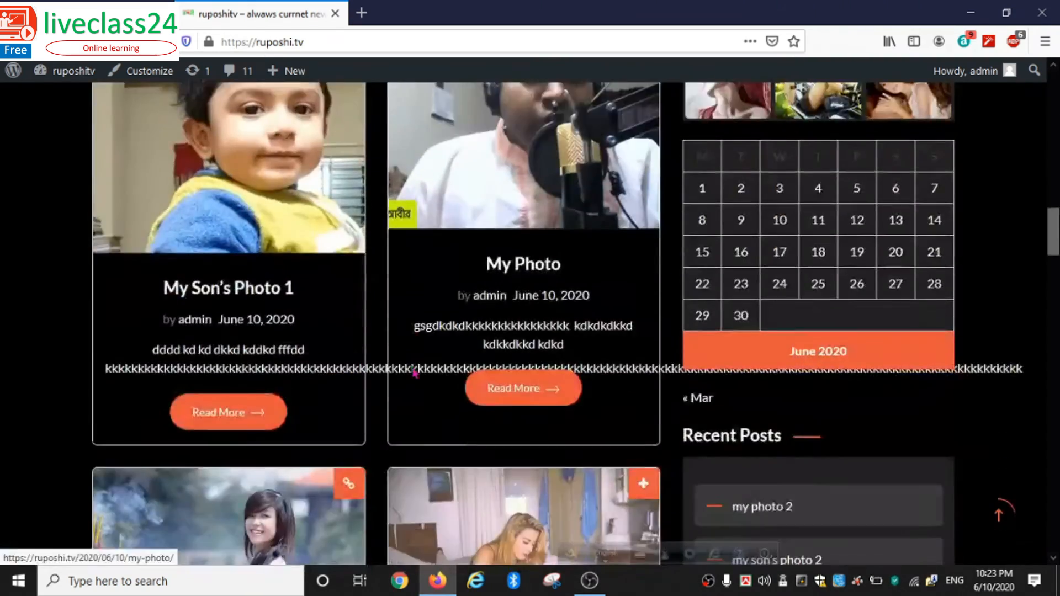
pyautogui.scroll(-10, 414, 374)
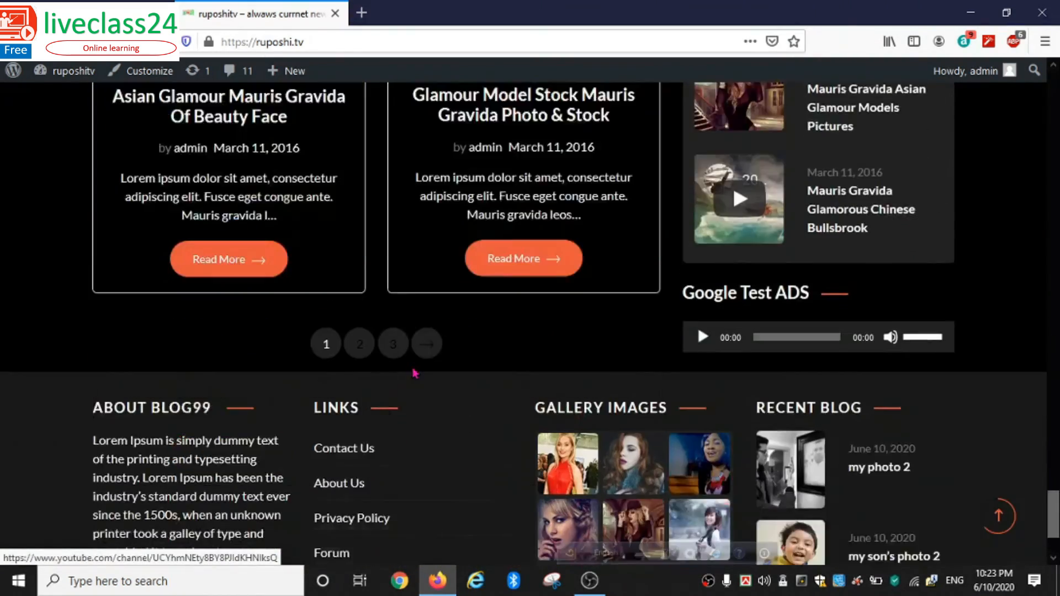
pyautogui.scroll(-2, 415, 374)
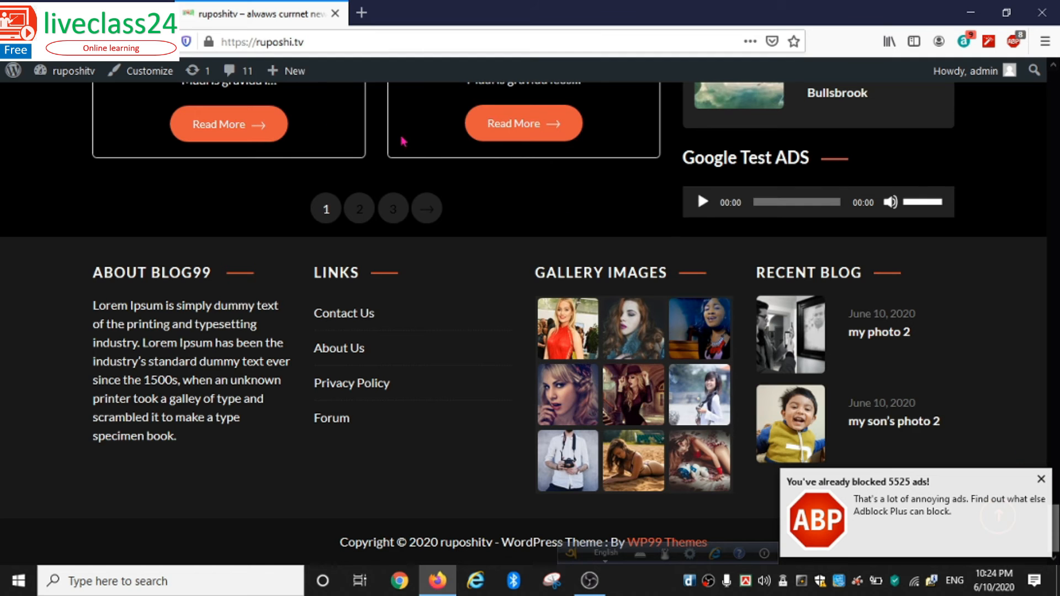
pyautogui.scroll(8, 259, 249)
# Return to the WordPress admin, open the Widgets page and expand the Text widget in Footer Widget Area One
pyautogui.click(111, 14)
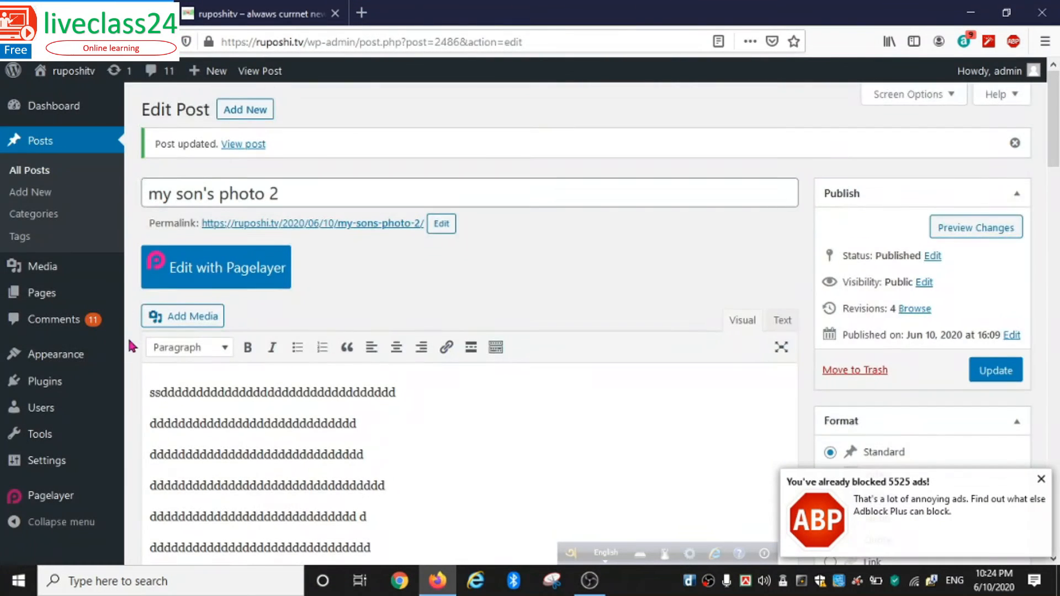
pyautogui.scroll(-4, 132, 346)
pyautogui.moveTo(77, 359)
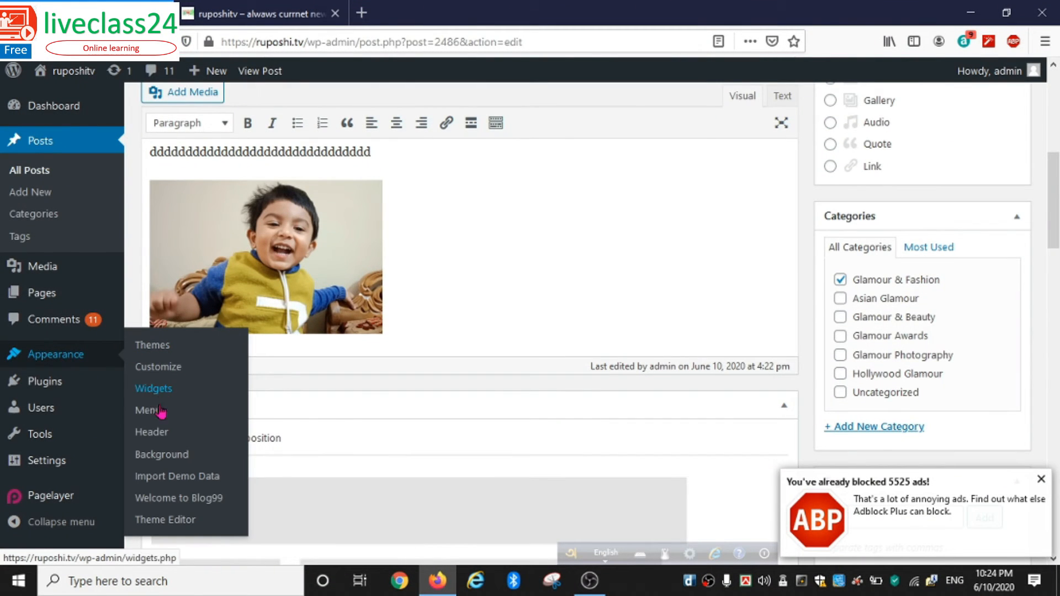
pyautogui.click(149, 389)
pyautogui.scroll(-5, 707, 279)
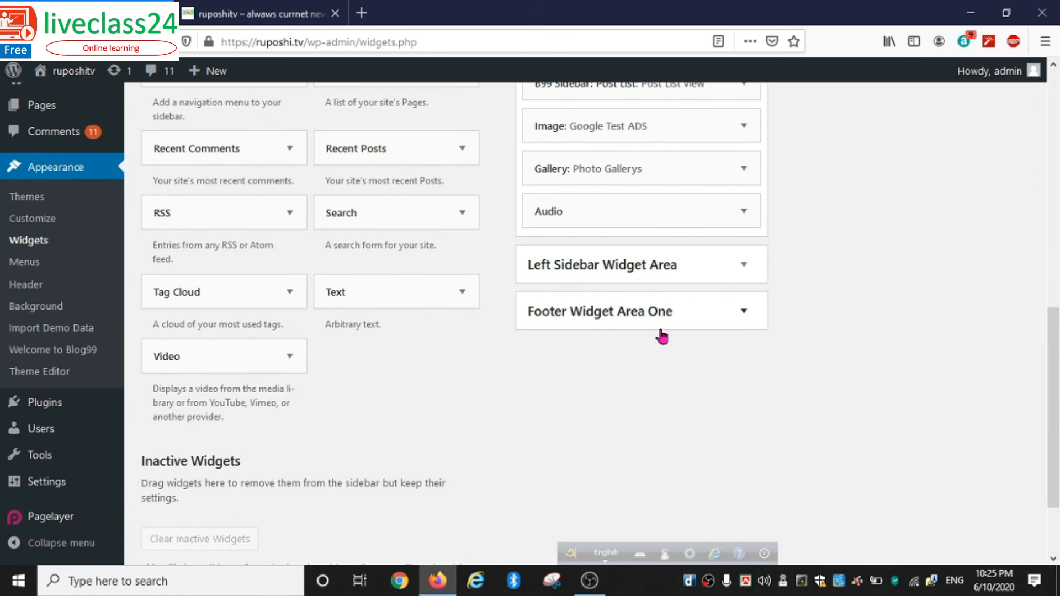
pyautogui.scroll(5, 717, 324)
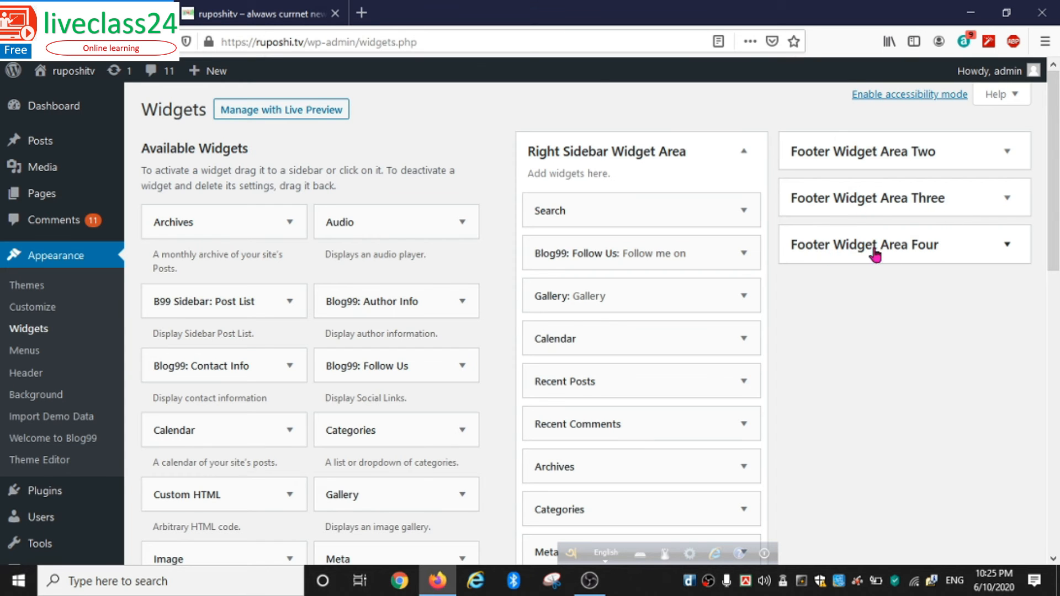
pyautogui.scroll(-3, 932, 263)
pyautogui.scroll(-7, 792, 397)
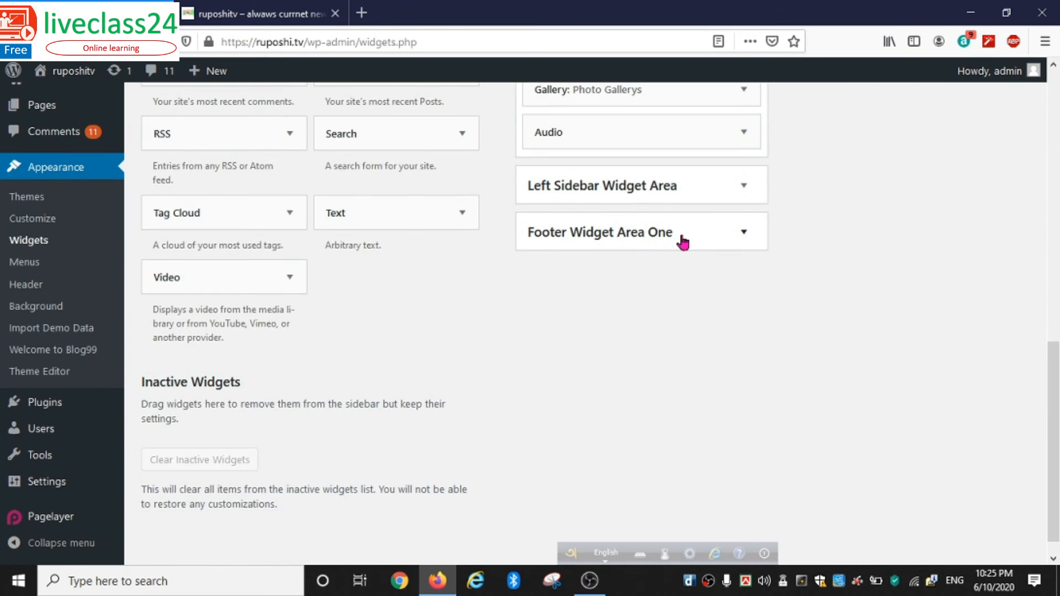
pyautogui.click(685, 233)
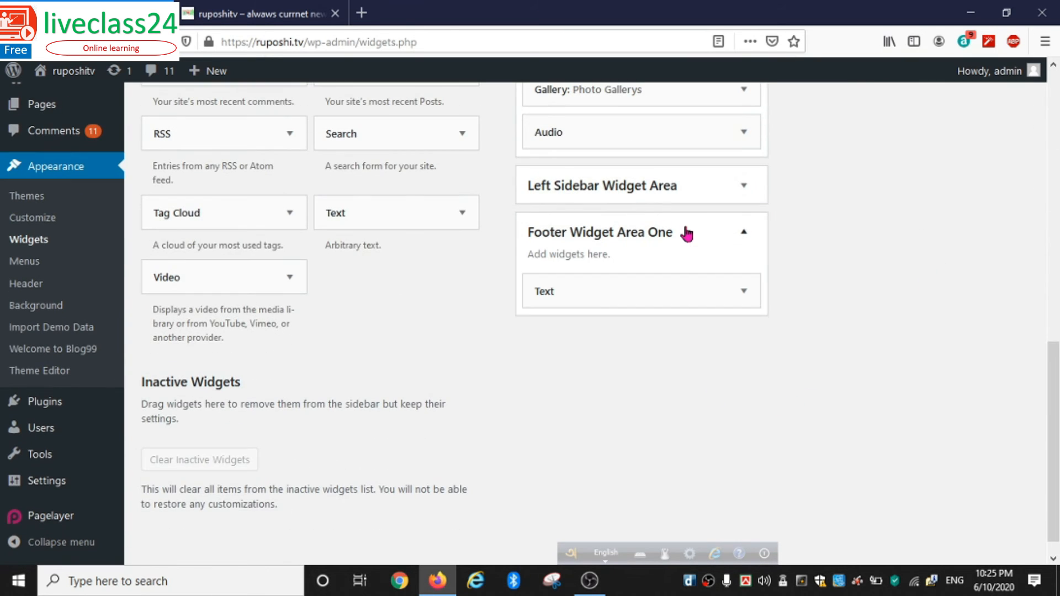
pyautogui.click(737, 295)
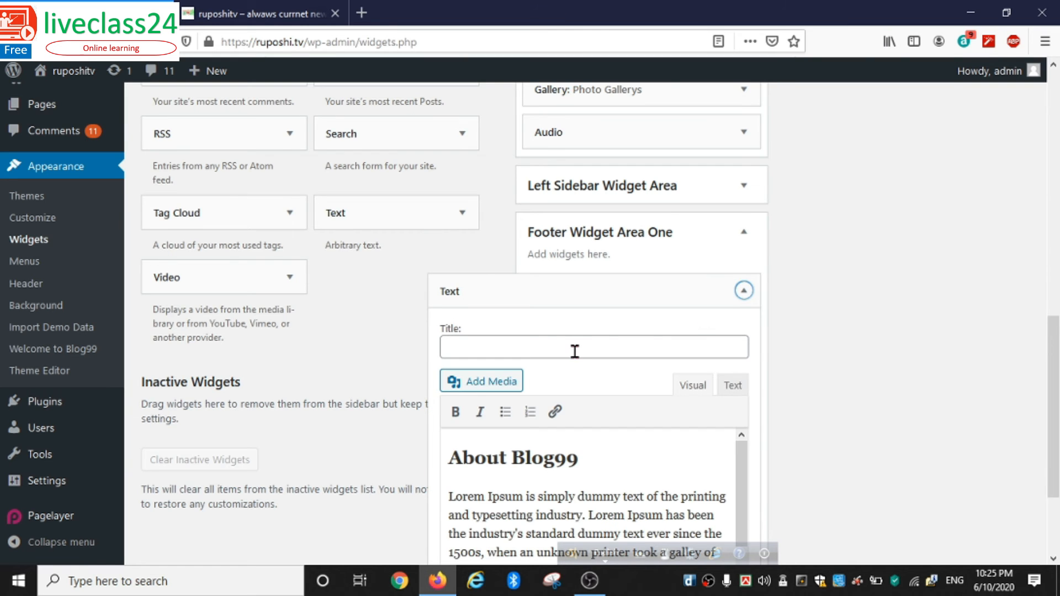
# Change the heading in the footer Text widget's content to "About ruposhitv"
pyautogui.scroll(-3, 575, 350)
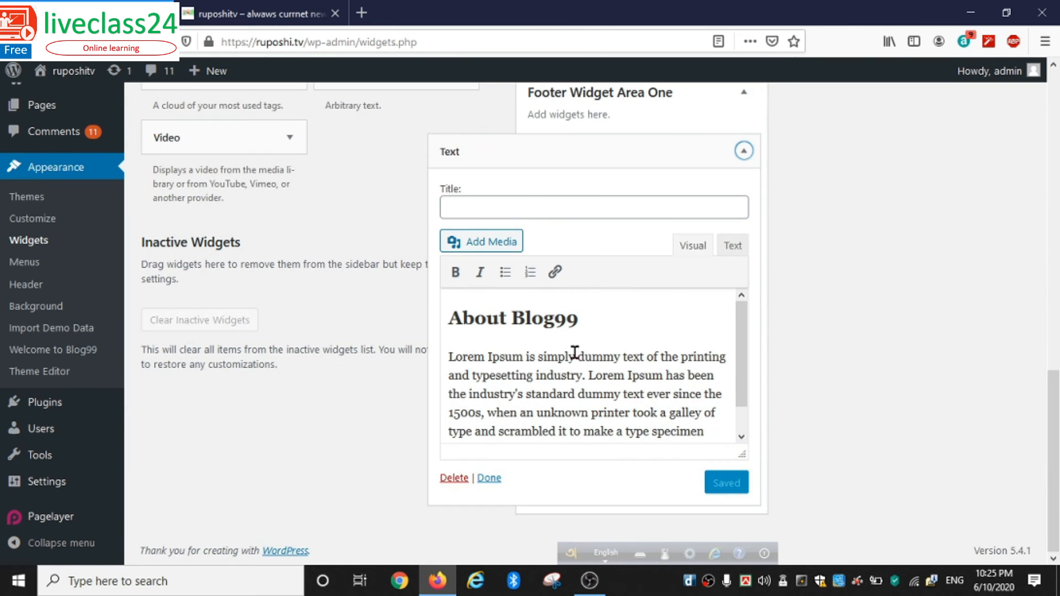
pyautogui.click(579, 322)
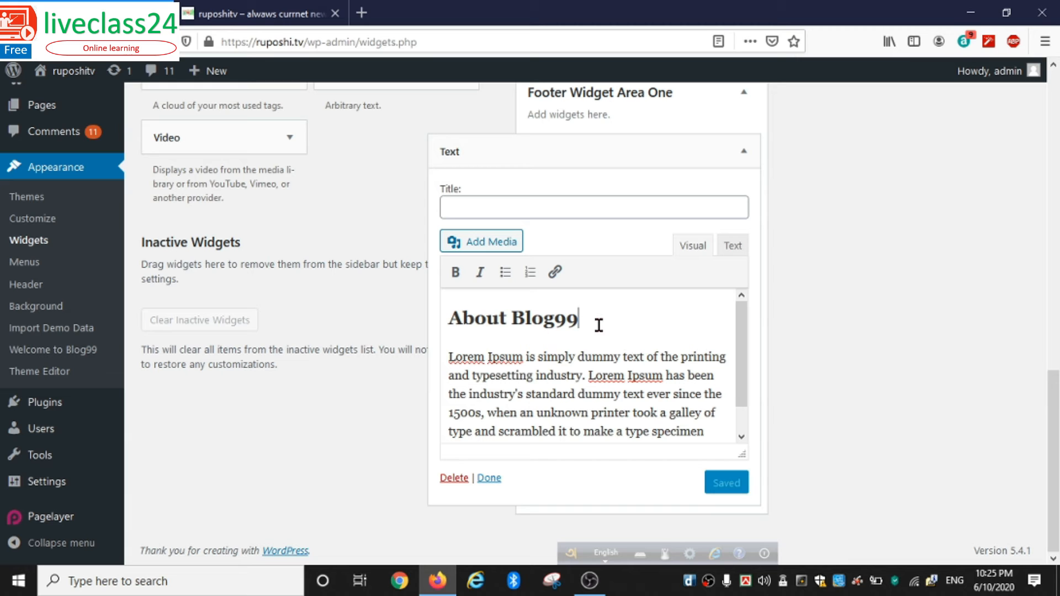
pyautogui.press('BackSpace')
pyautogui.press('BackSpace')
pyautogui.press('BackSpace')
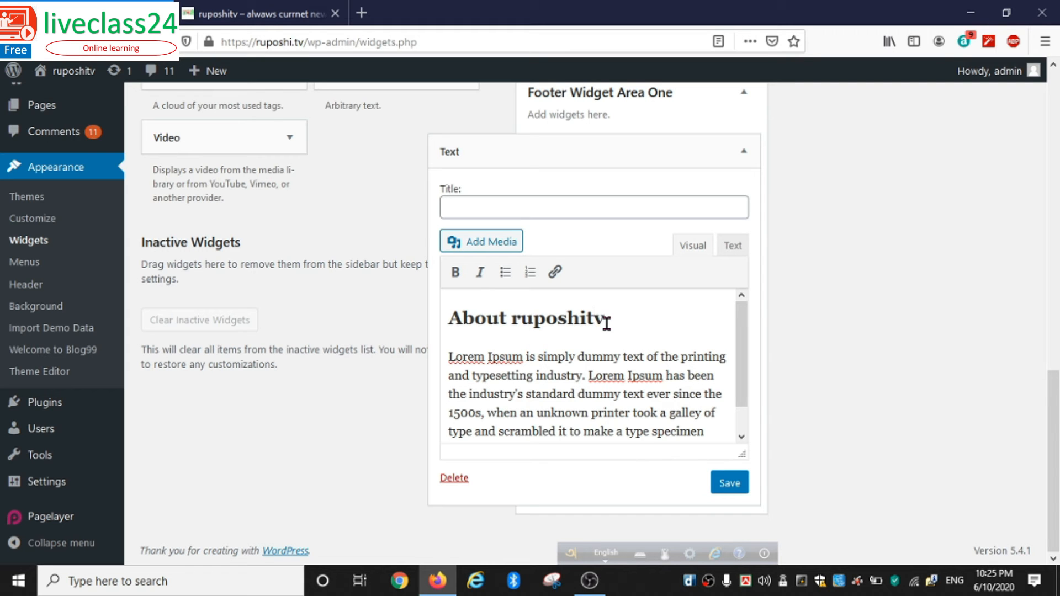
# Replace the paragraph with "Ruposhi tv is the online tv of Banglades. It focusses on history, culture and tradition of the country.", save, and close the widget
pyautogui.scroll(-1, 549, 405)
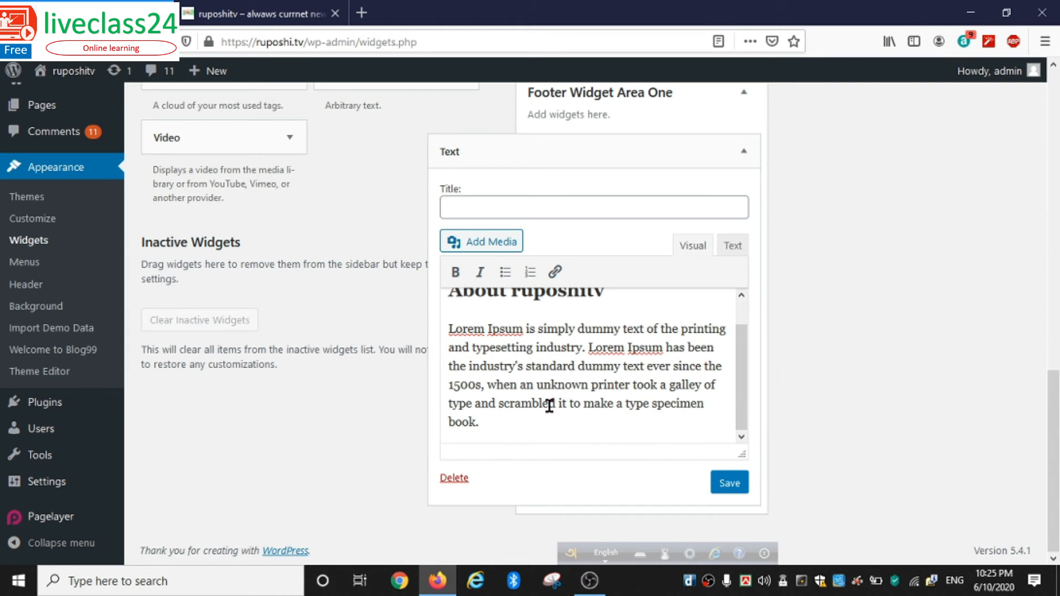
pyautogui.scroll(1, 549, 406)
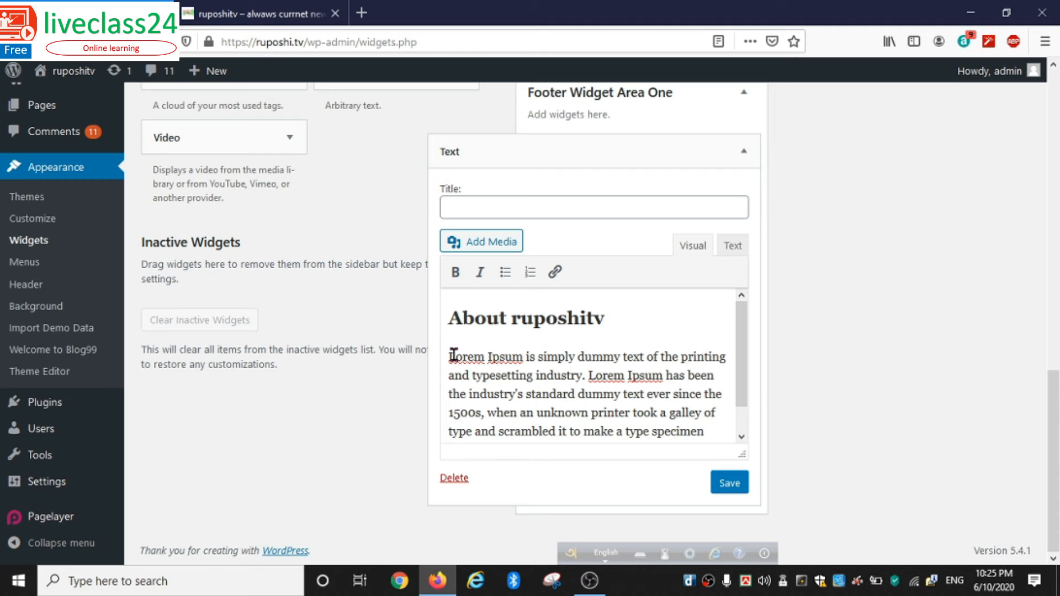
pyautogui.moveTo(451, 358); pyautogui.dragTo(621, 440)
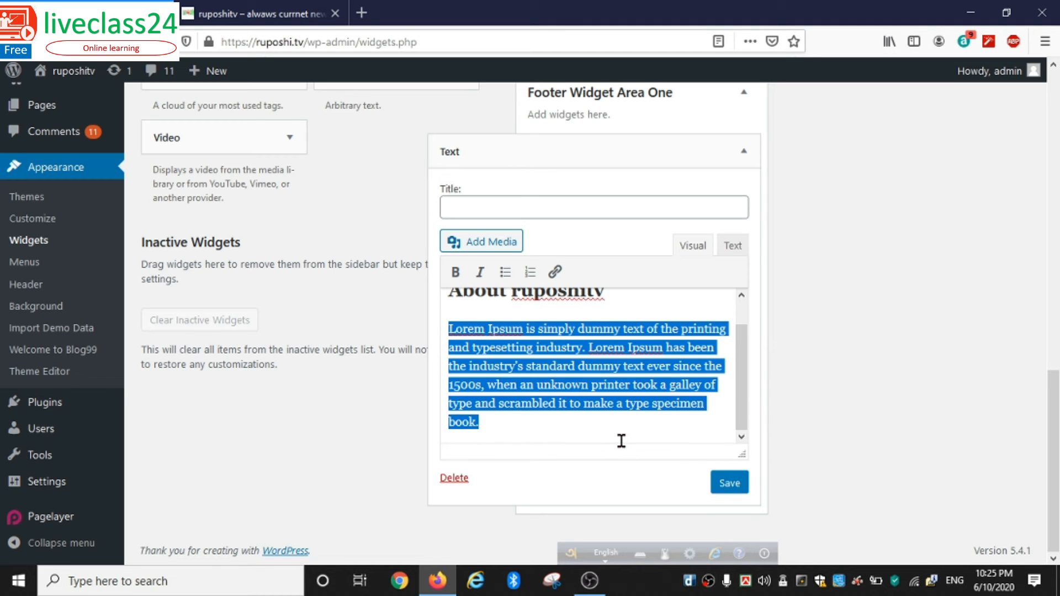
pyautogui.write('Rupos')
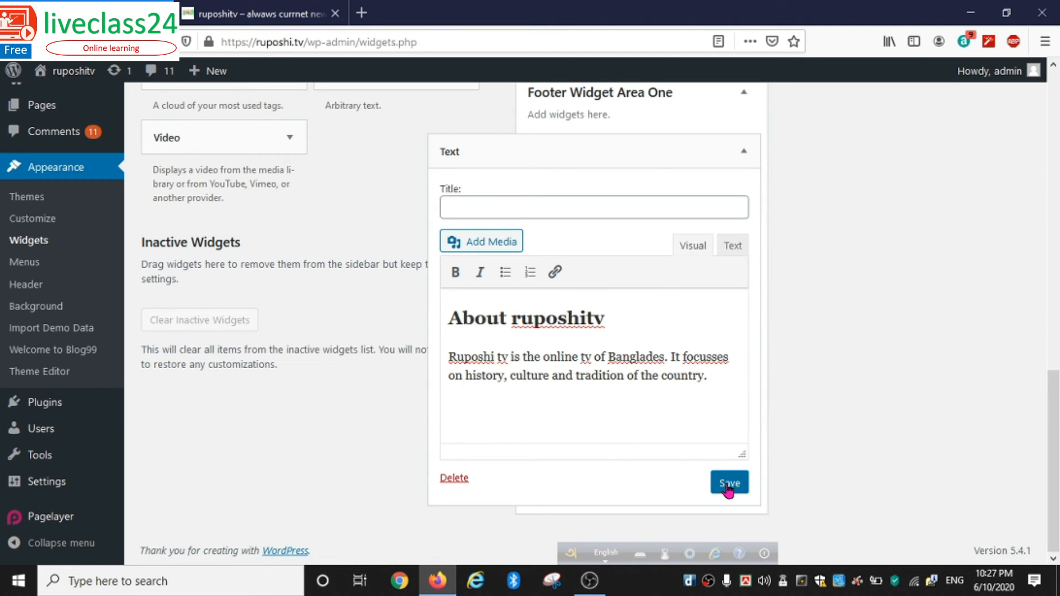
pyautogui.click(728, 485)
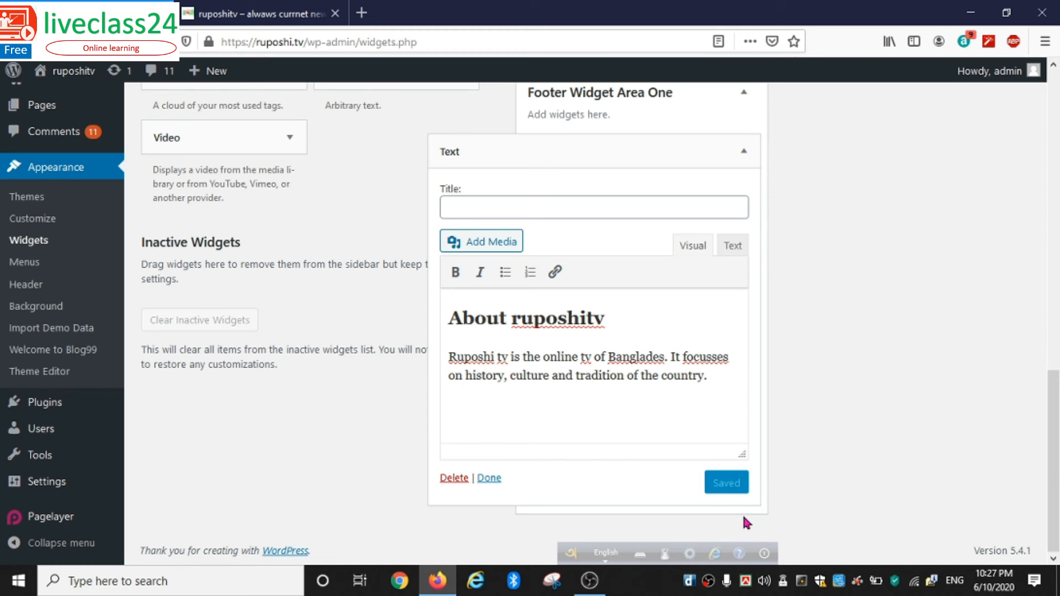
pyautogui.click(489, 479)
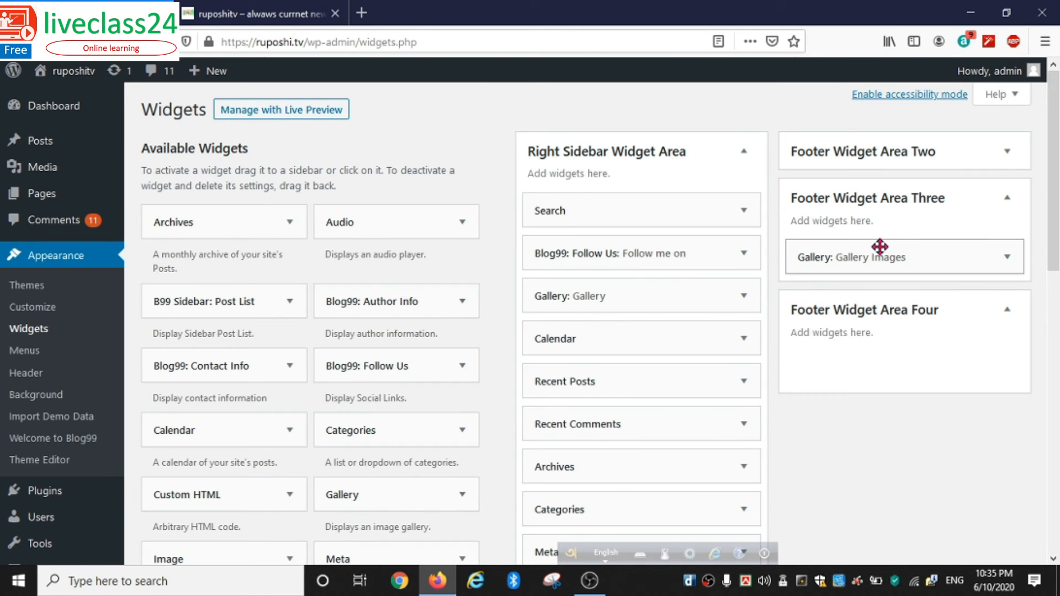
# Add the Blog99: Contact Info widget to Footer Widget Area Two, keep its default values and close its settings
pyautogui.scroll(-5, 703, 217)
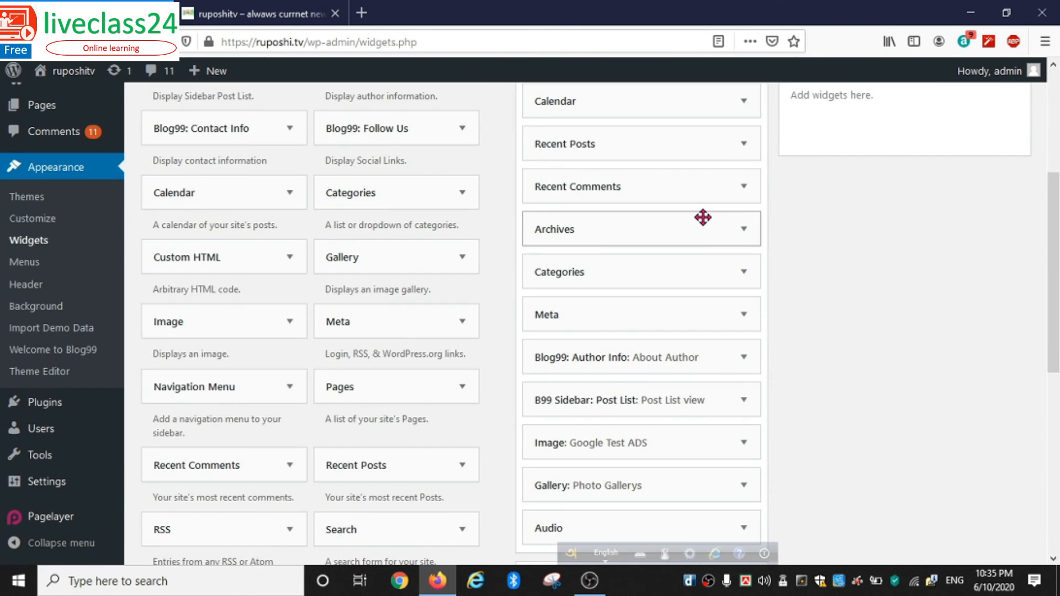
pyautogui.scroll(5, 703, 217)
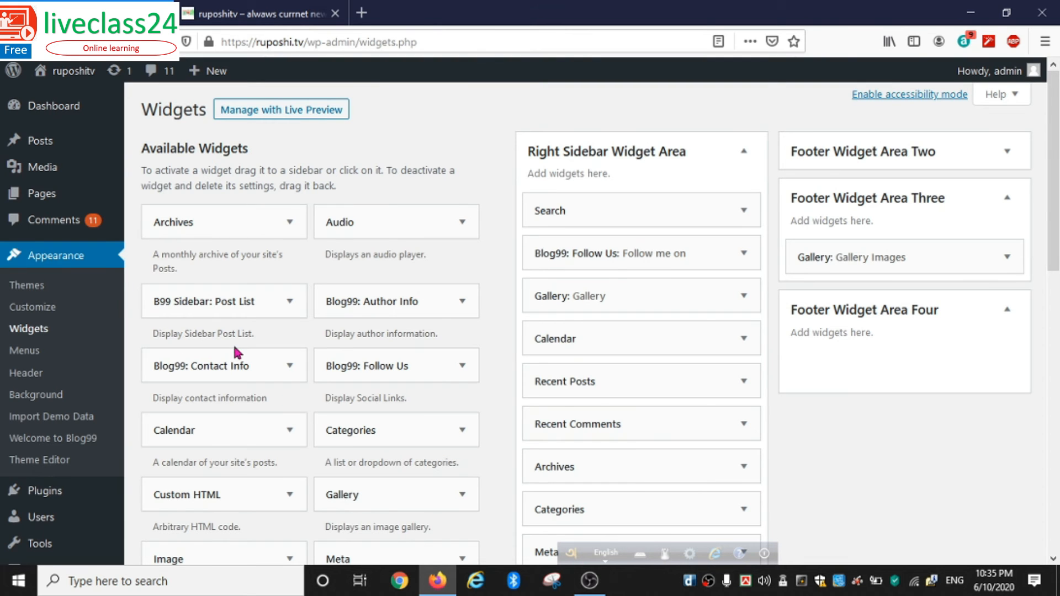
pyautogui.moveTo(232, 359); pyautogui.dragTo(886, 230)
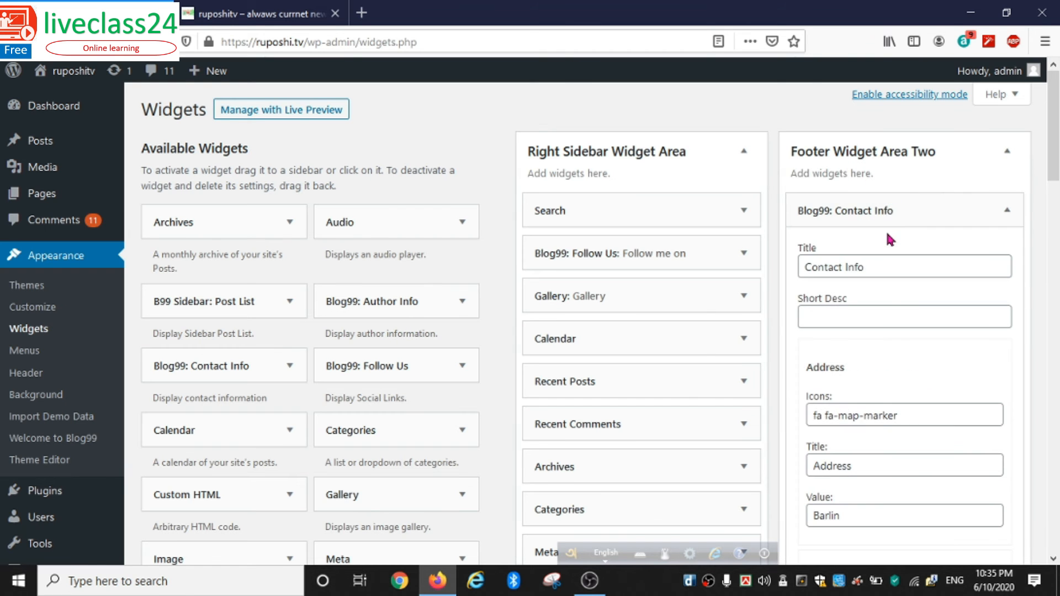
pyautogui.scroll(-3, 878, 331)
pyautogui.scroll(-8, 881, 416)
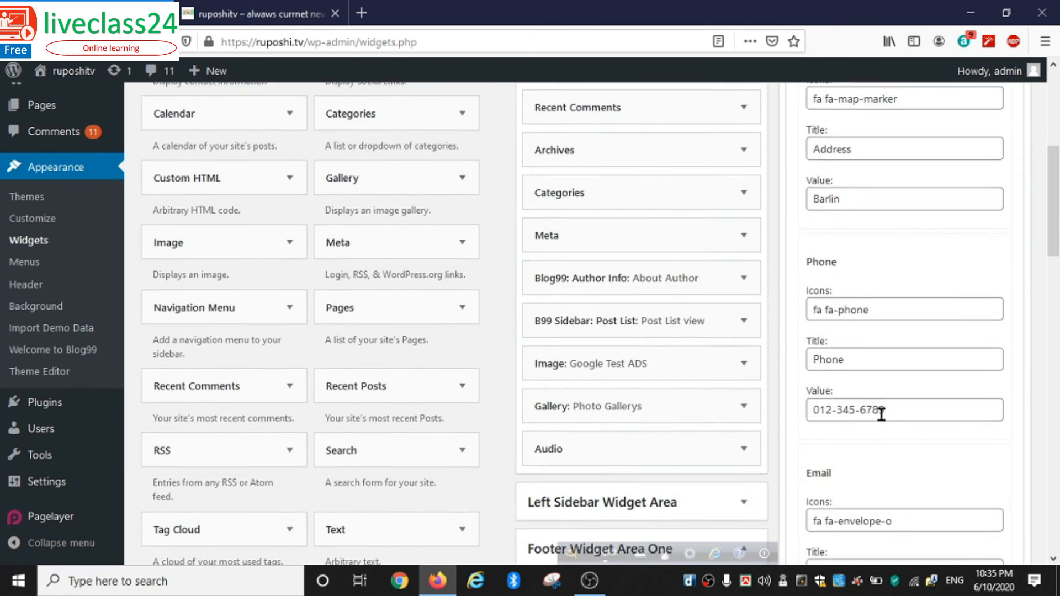
pyautogui.scroll(-15, 864, 438)
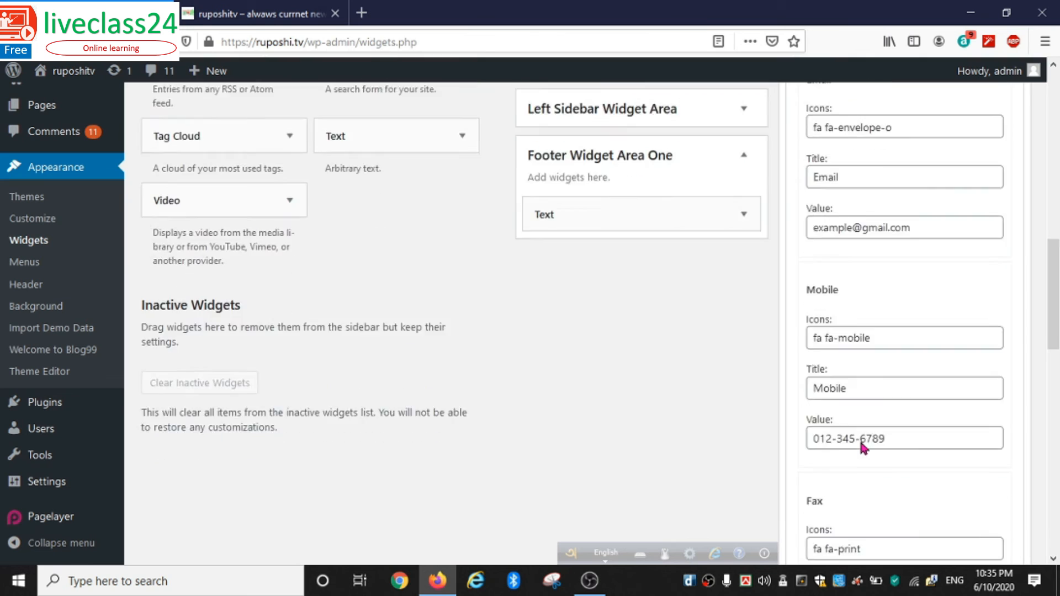
pyautogui.scroll(-7, 859, 439)
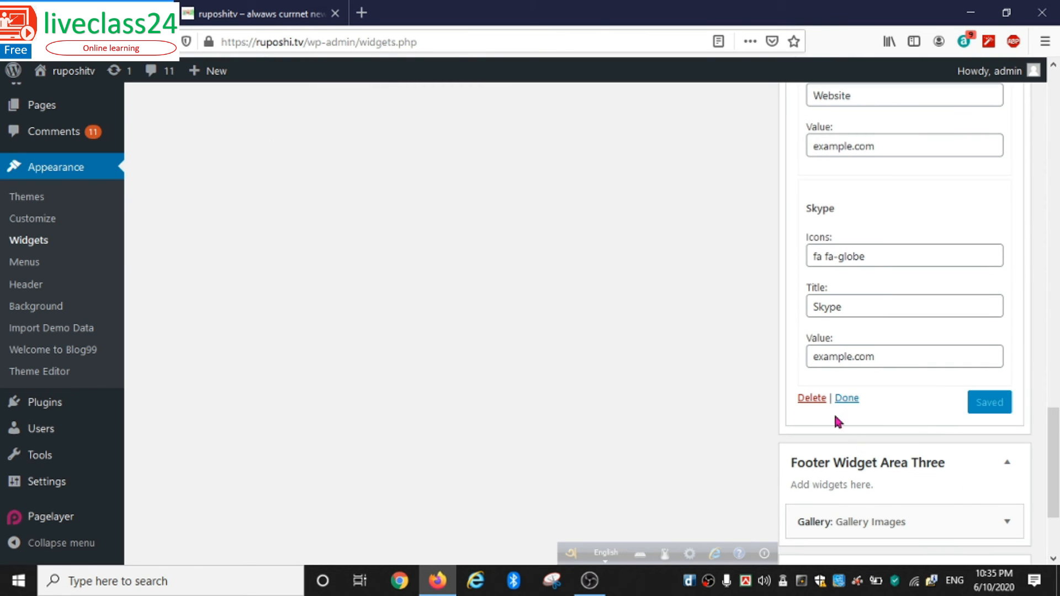
pyautogui.click(846, 398)
pyautogui.scroll(3, 845, 395)
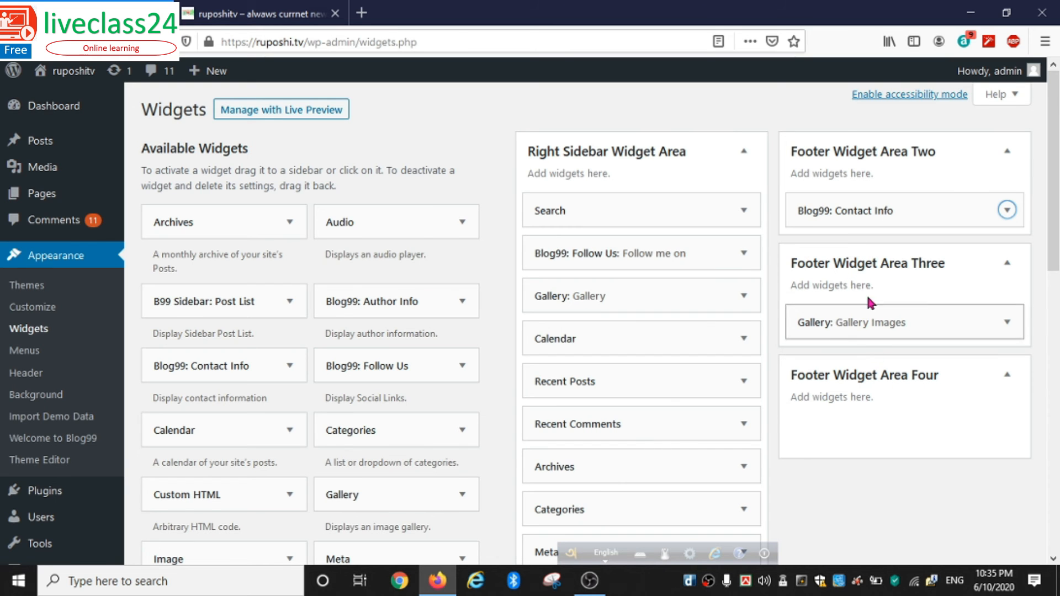
pyautogui.scroll(-2, 881, 353)
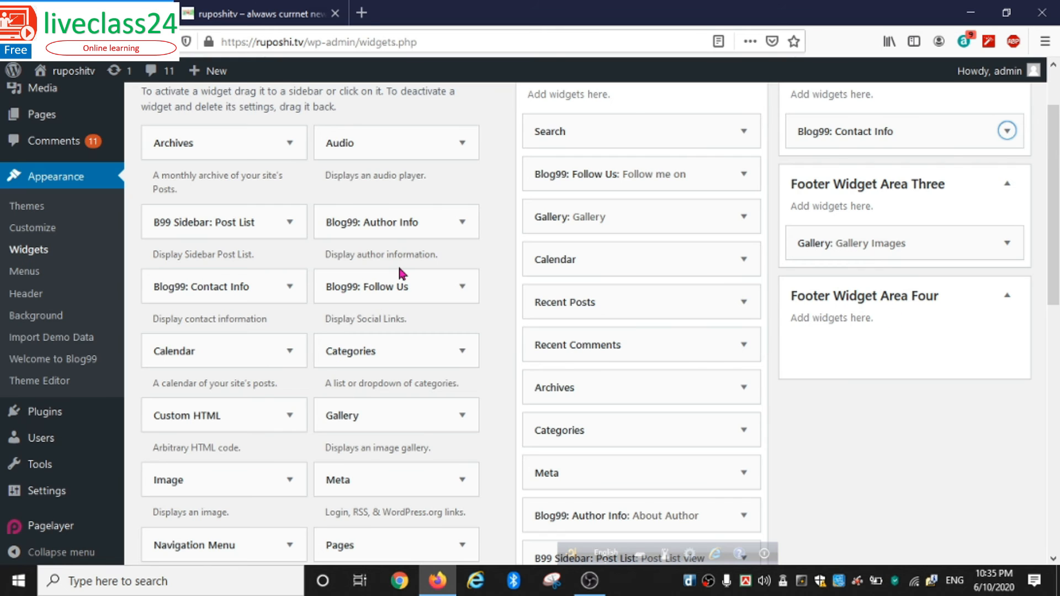
pyautogui.moveTo(399, 277); pyautogui.dragTo(894, 333)
pyautogui.scroll(-3, 898, 345)
pyautogui.click(846, 299)
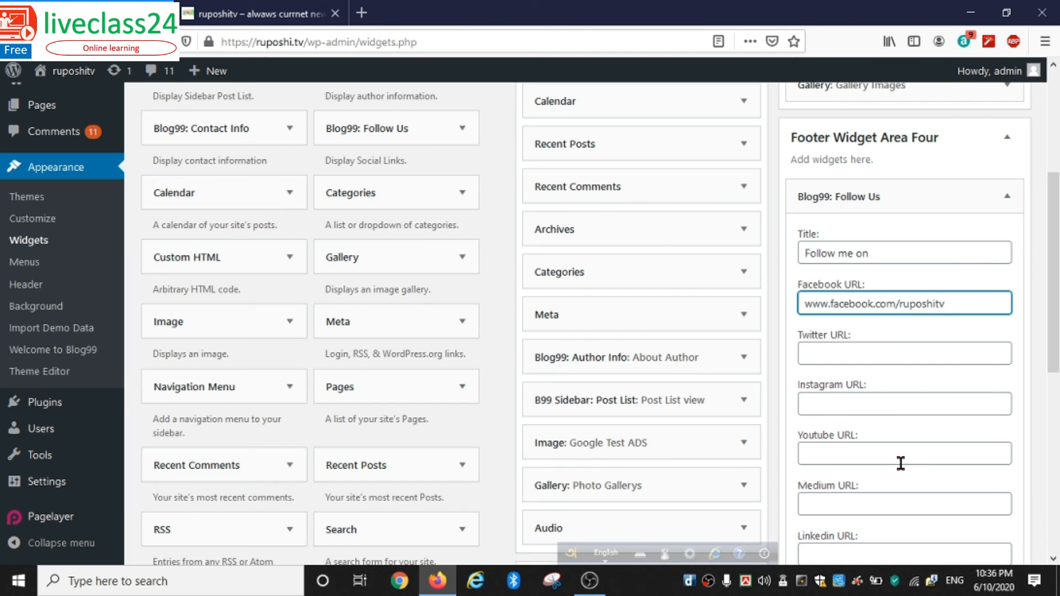
pyautogui.scroll(-3, 883, 464)
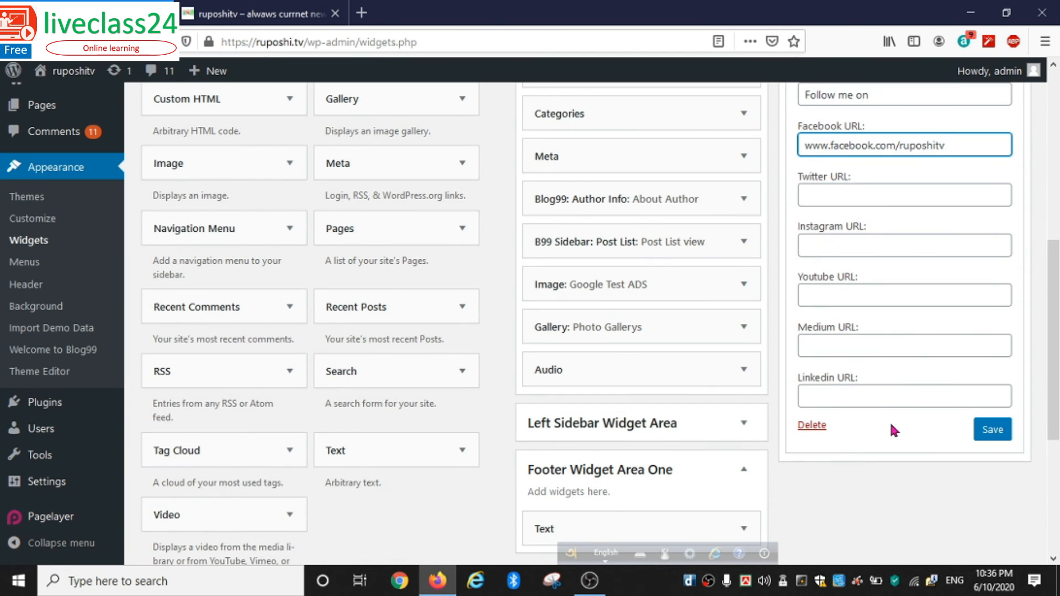
pyautogui.click(988, 440)
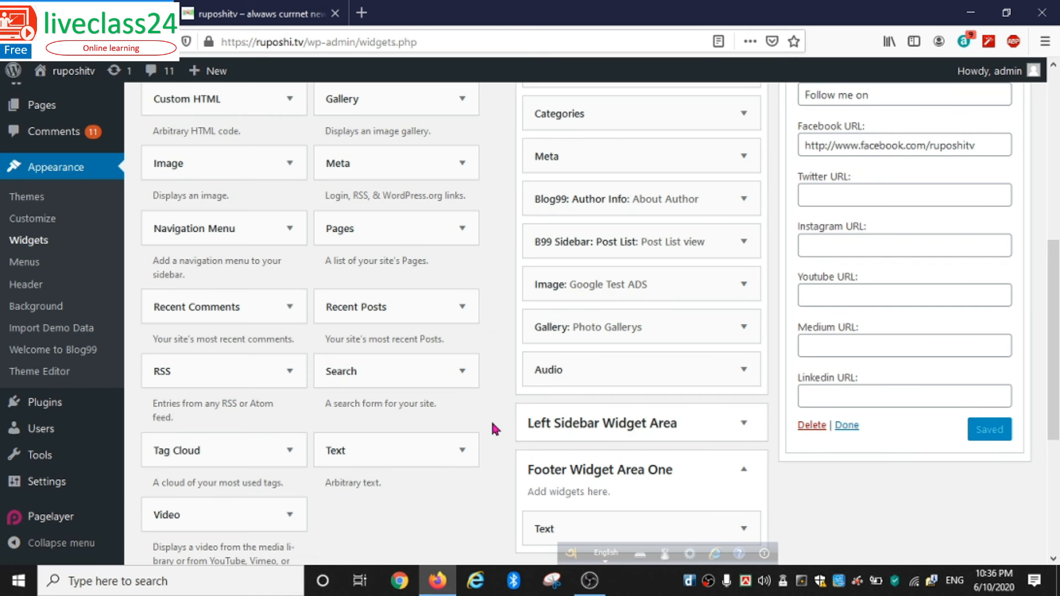
pyautogui.click(847, 425)
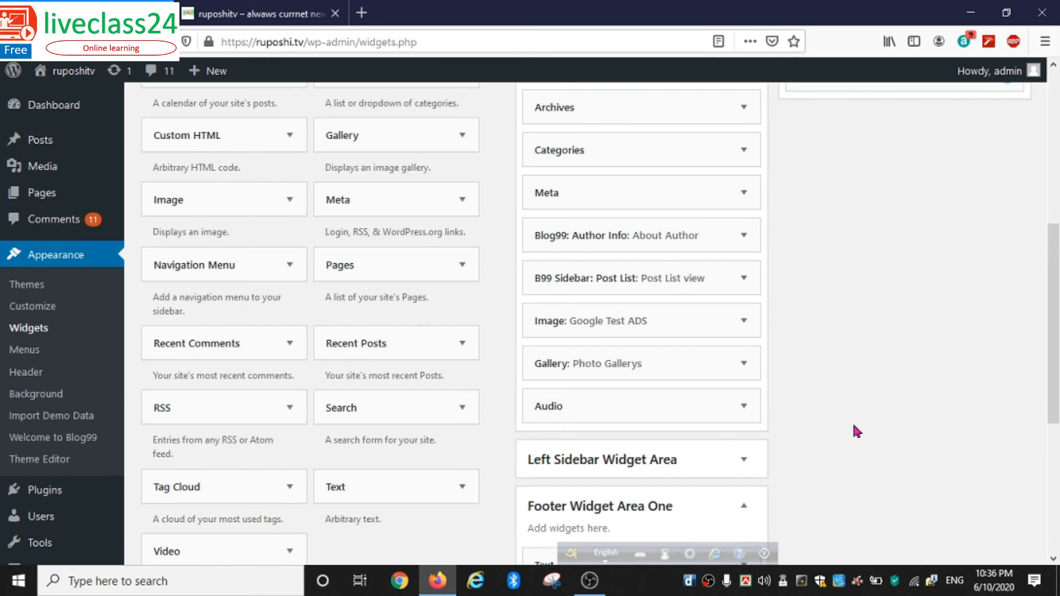
# Reload the live home page and check the footer's About, Contact Info, Gallery Images and Follow Me On columns
pyautogui.click(299, 16)
pyautogui.scroll(7, 391, 246)
pyautogui.scroll(-10, 393, 250)
pyautogui.scroll(3, 445, 291)
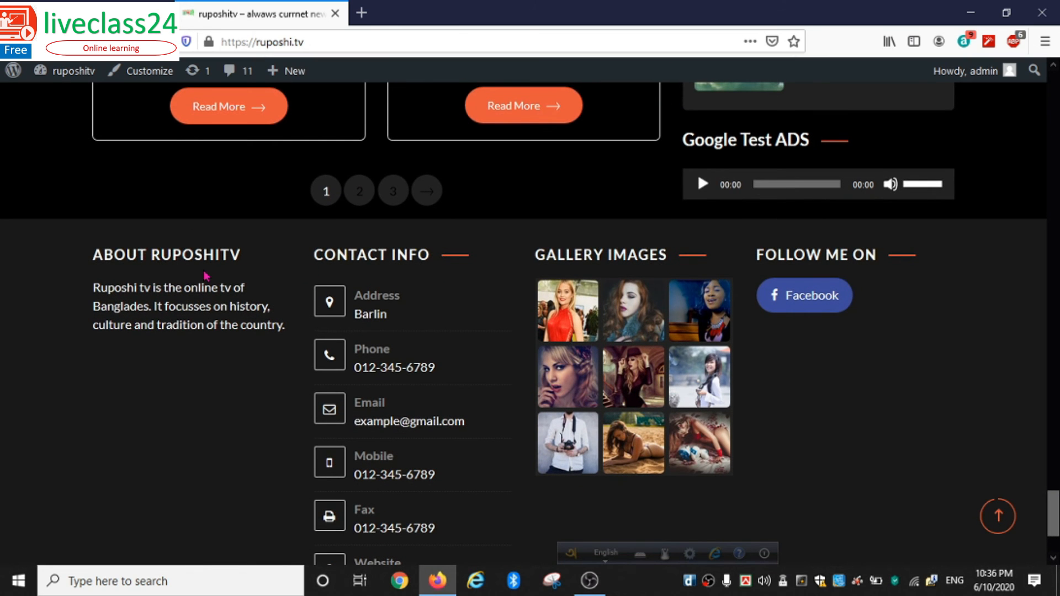
pyautogui.scroll(-2, 355, 236)
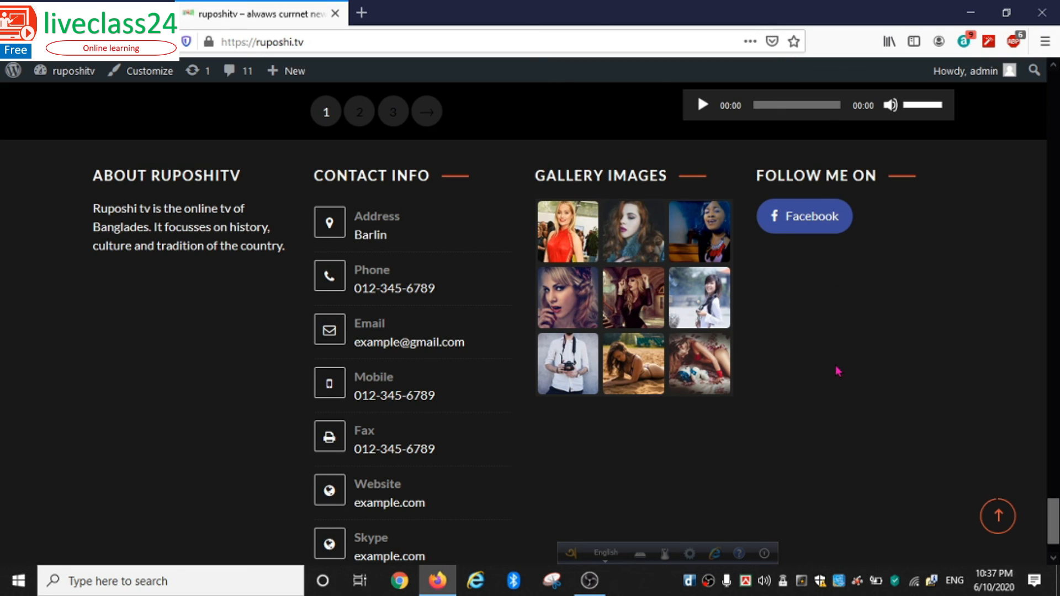
# Review the whole home page, from the header and slider through the posts and sidebar widgets
pyautogui.scroll(10, 835, 369)
pyautogui.scroll(15, 840, 359)
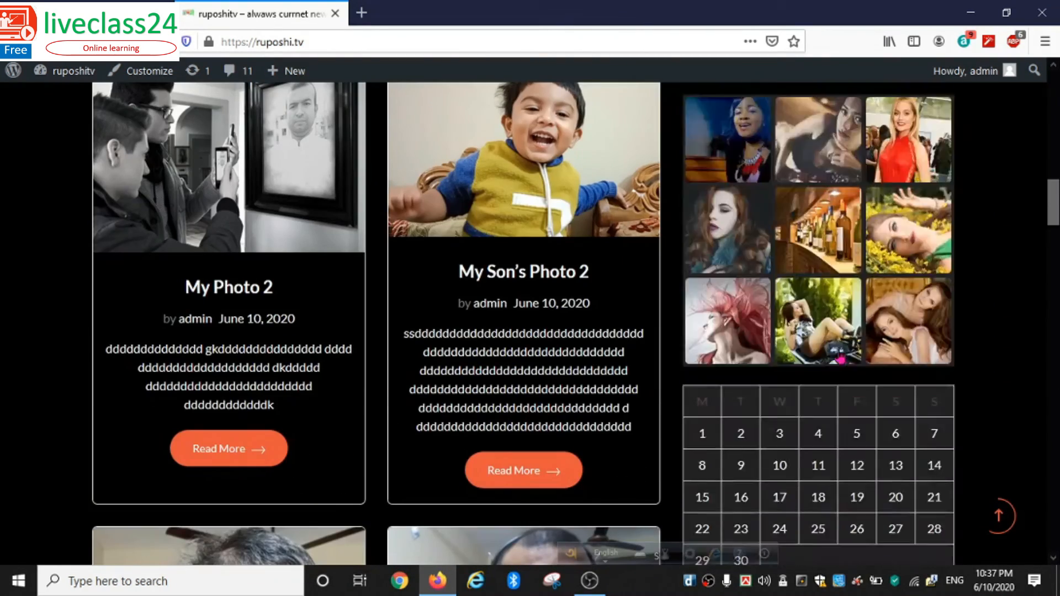
pyautogui.scroll(-2, 823, 354)
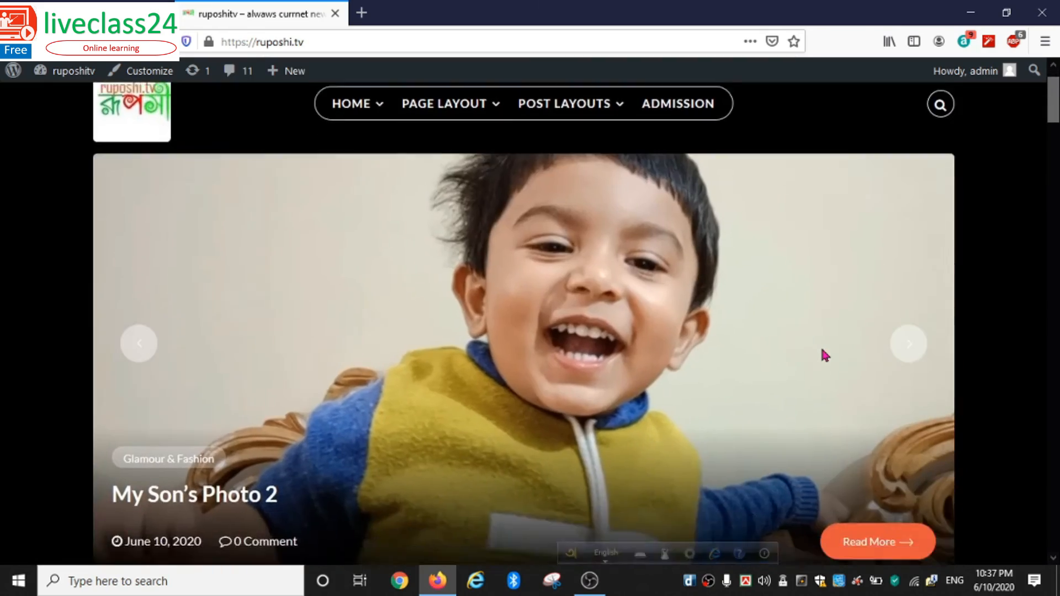
pyautogui.scroll(2, 822, 354)
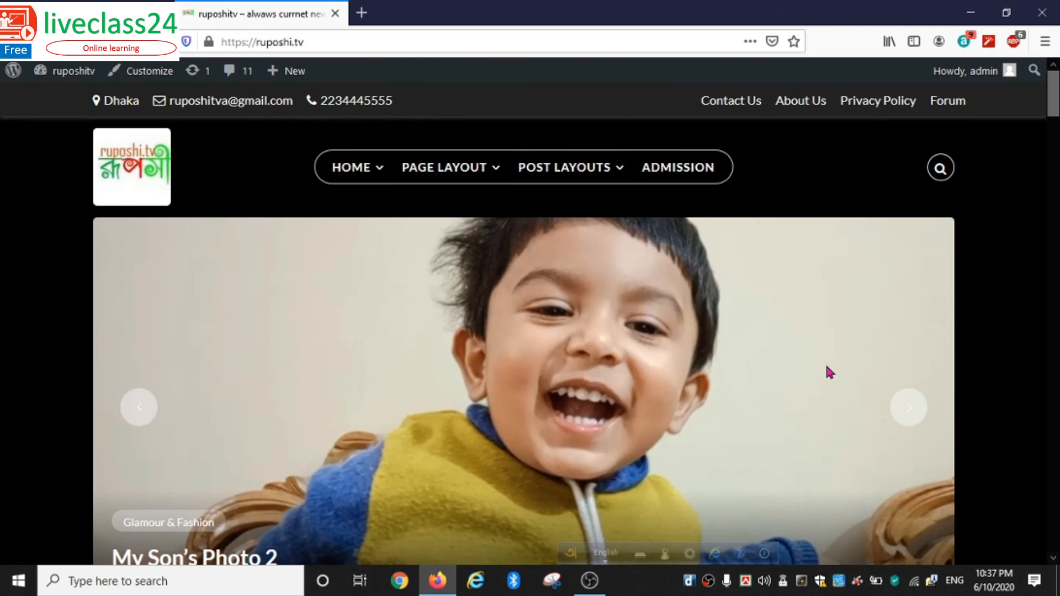
pyautogui.scroll(-20, 828, 371)
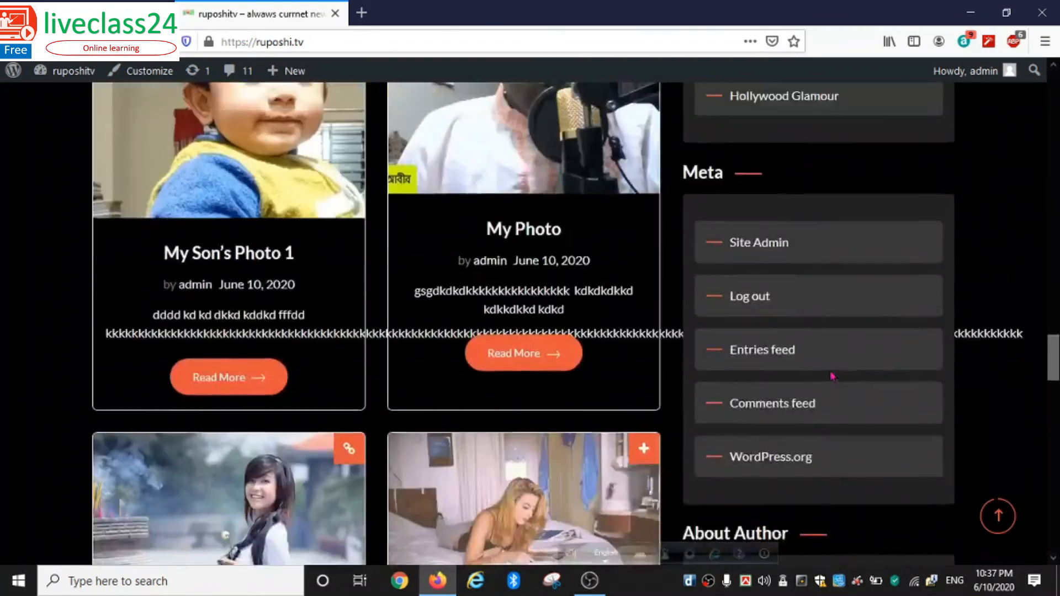
pyautogui.scroll(20, 831, 375)
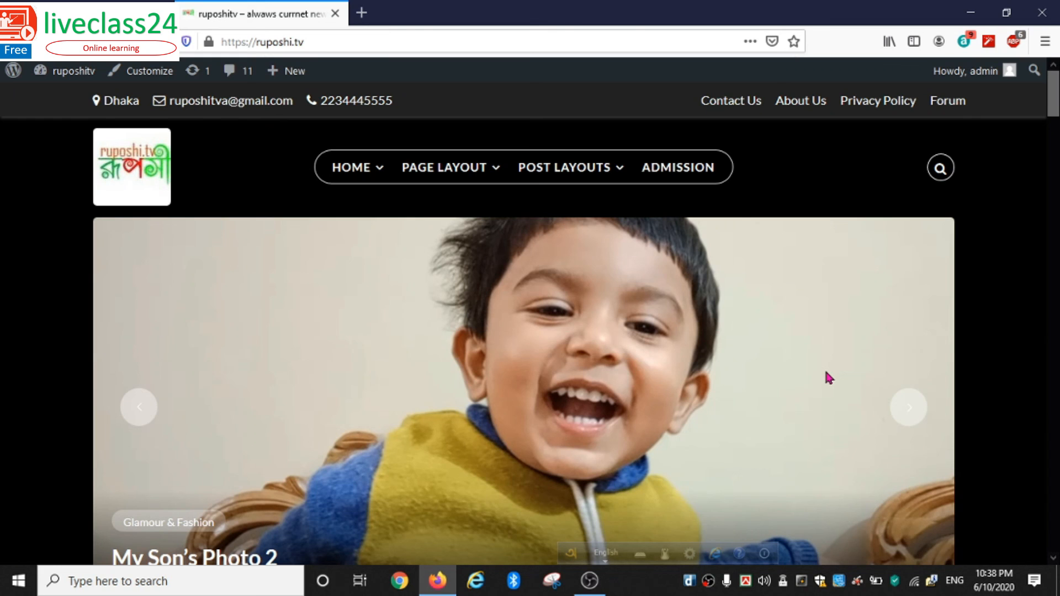